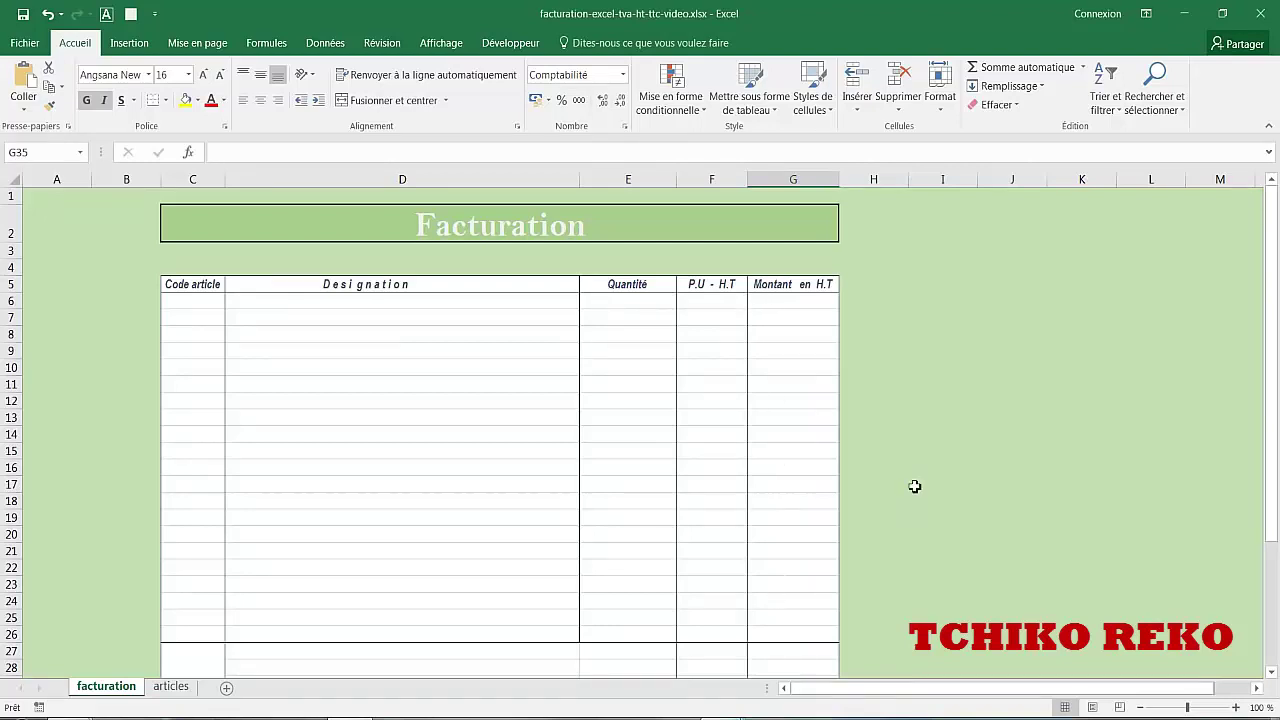
scroll(915, 490, down, 2)
scroll(915, 490, down, 3)
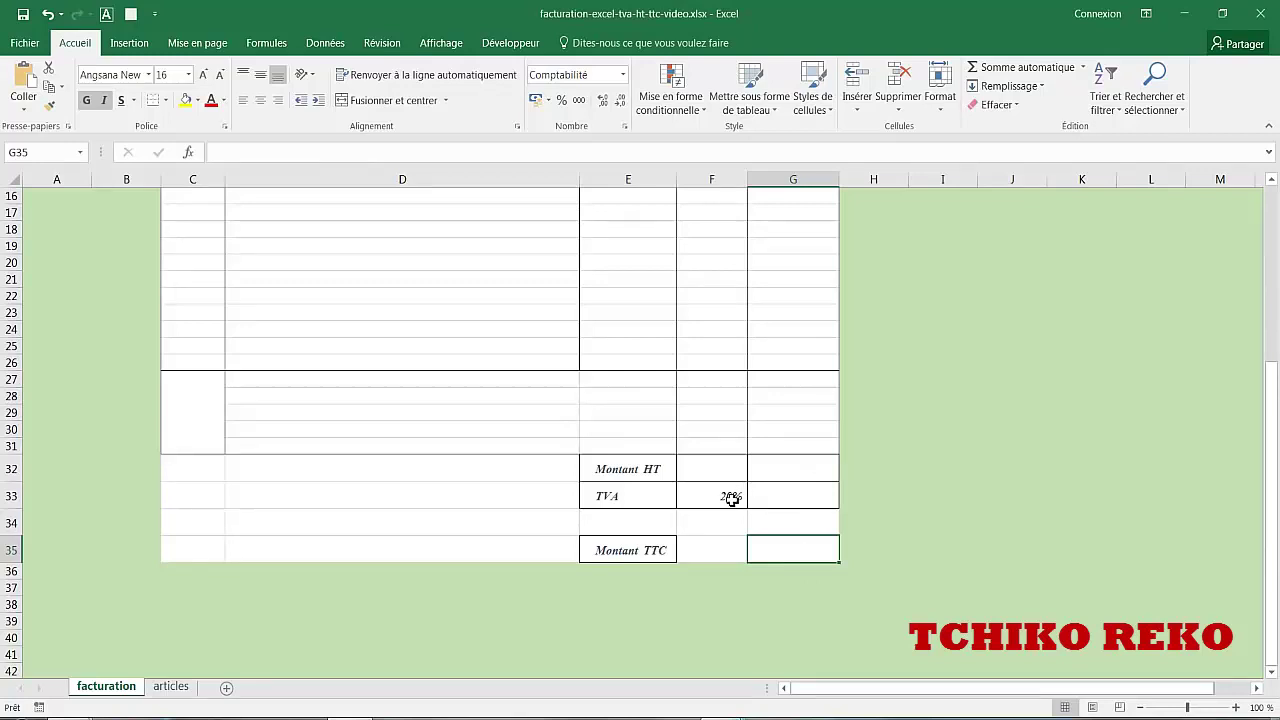
scroll(946, 477, up, 5)
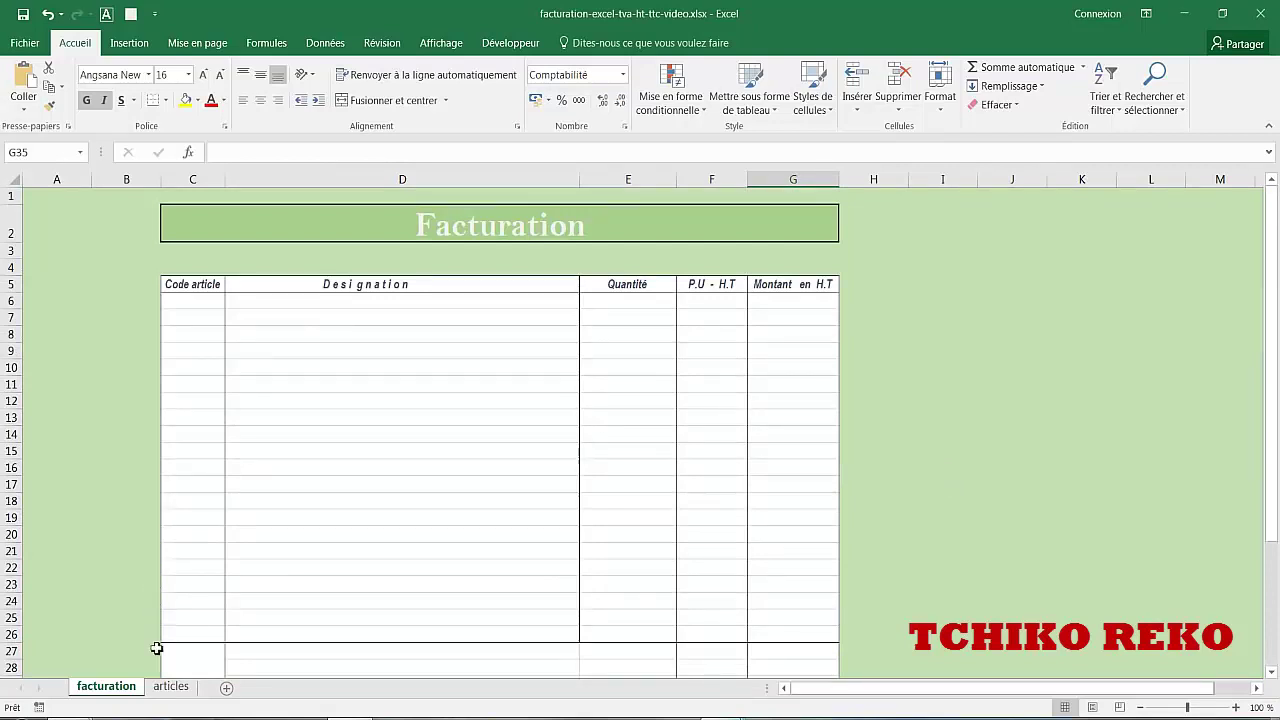
- Copy the codes and designations of articles b001 to b003 from the articles sheet into facturation from C6, as values only
click(168, 687)
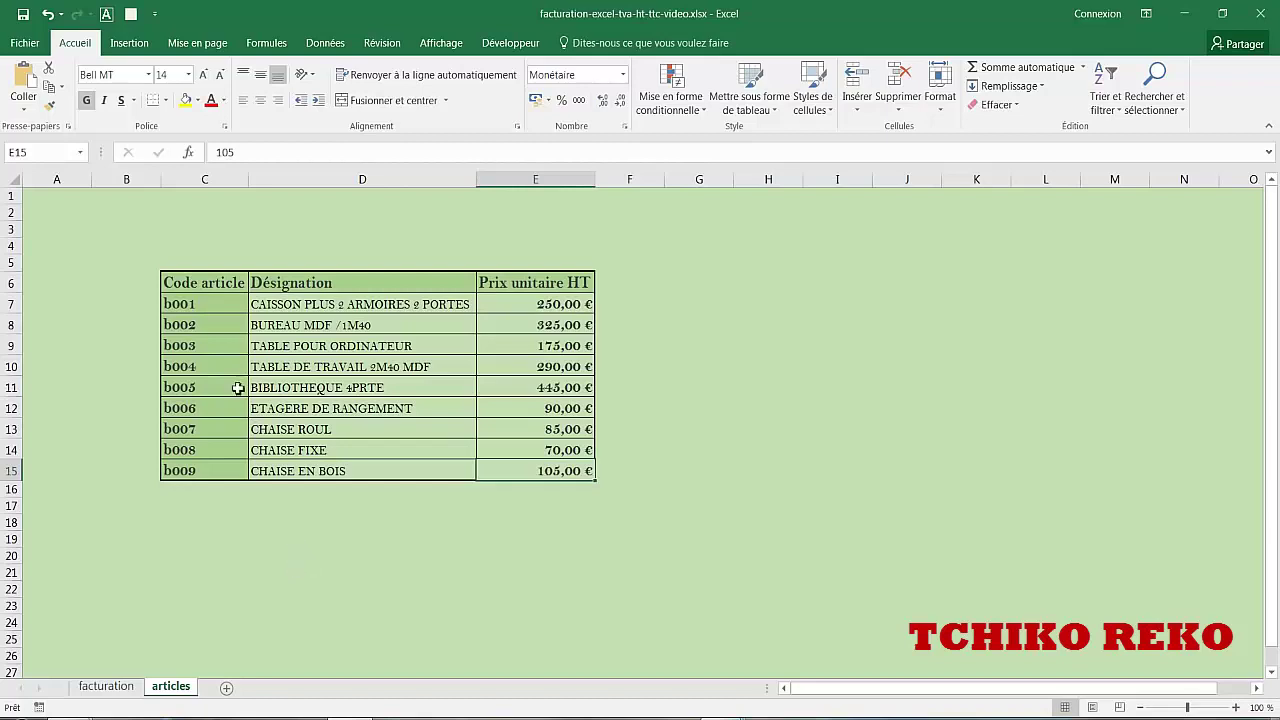
drag(198, 304, 286, 346)
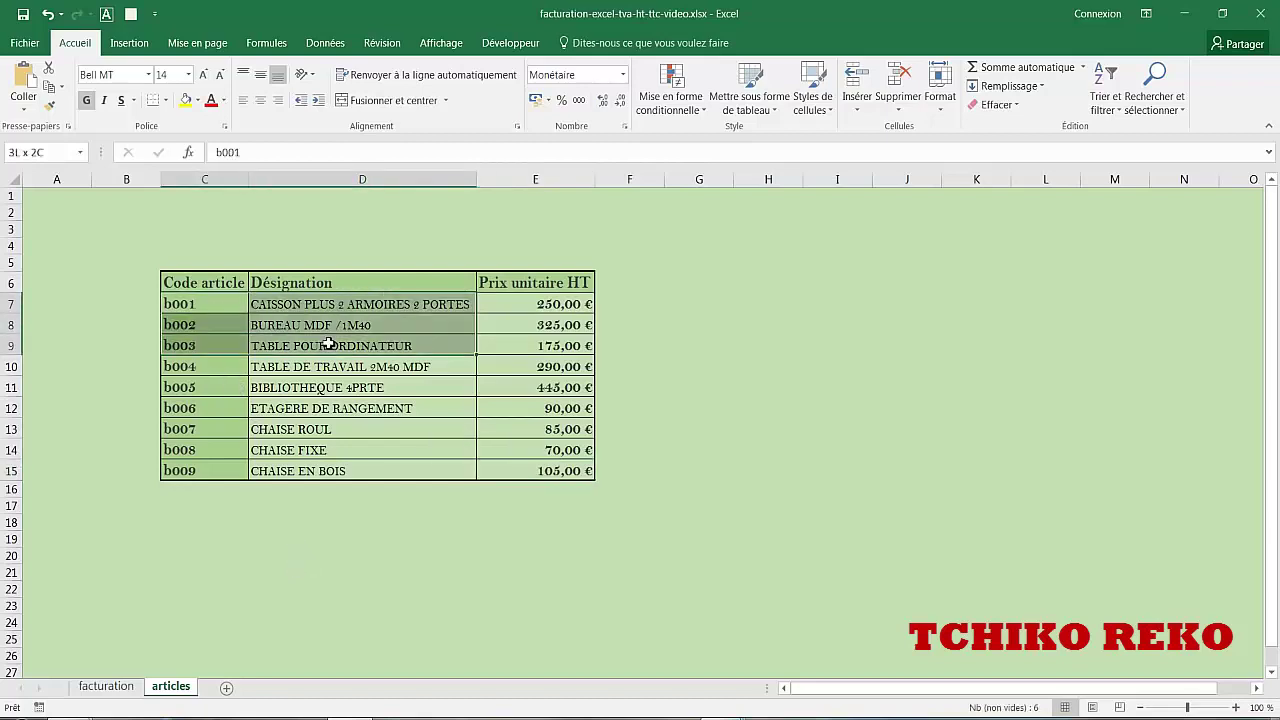
key(ctrl+c)
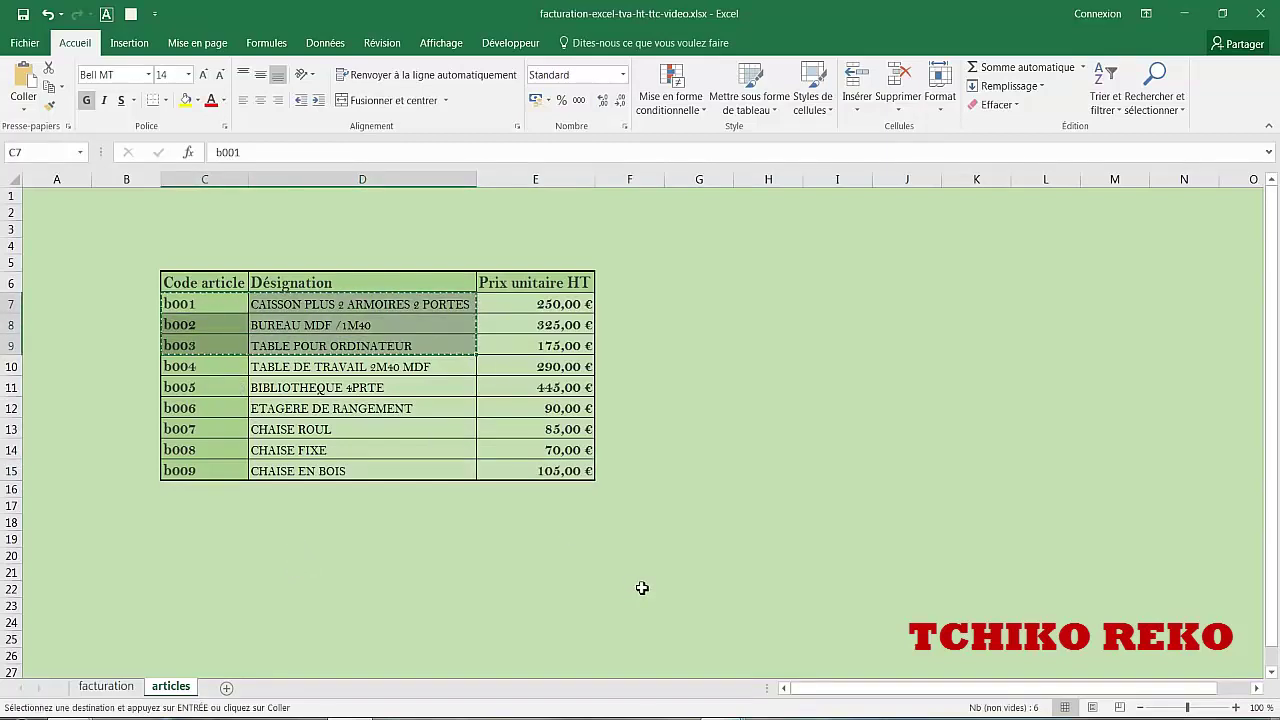
click(106, 687)
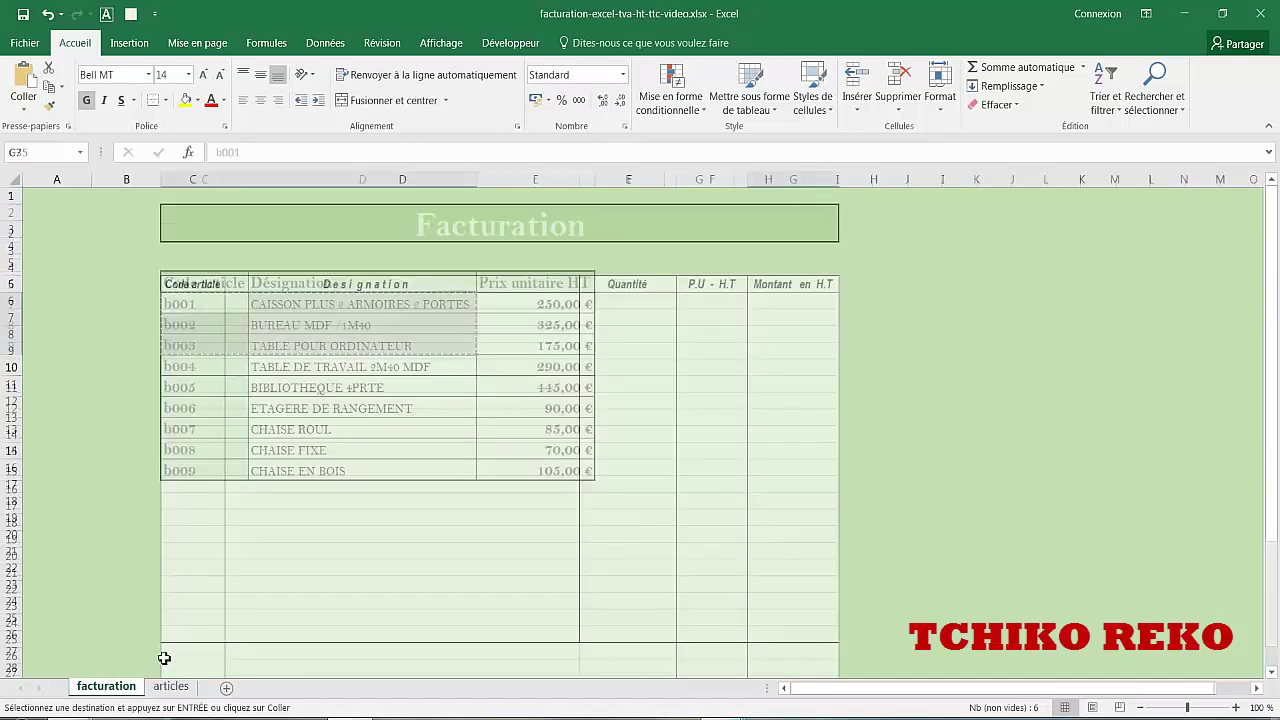
click(206, 304)
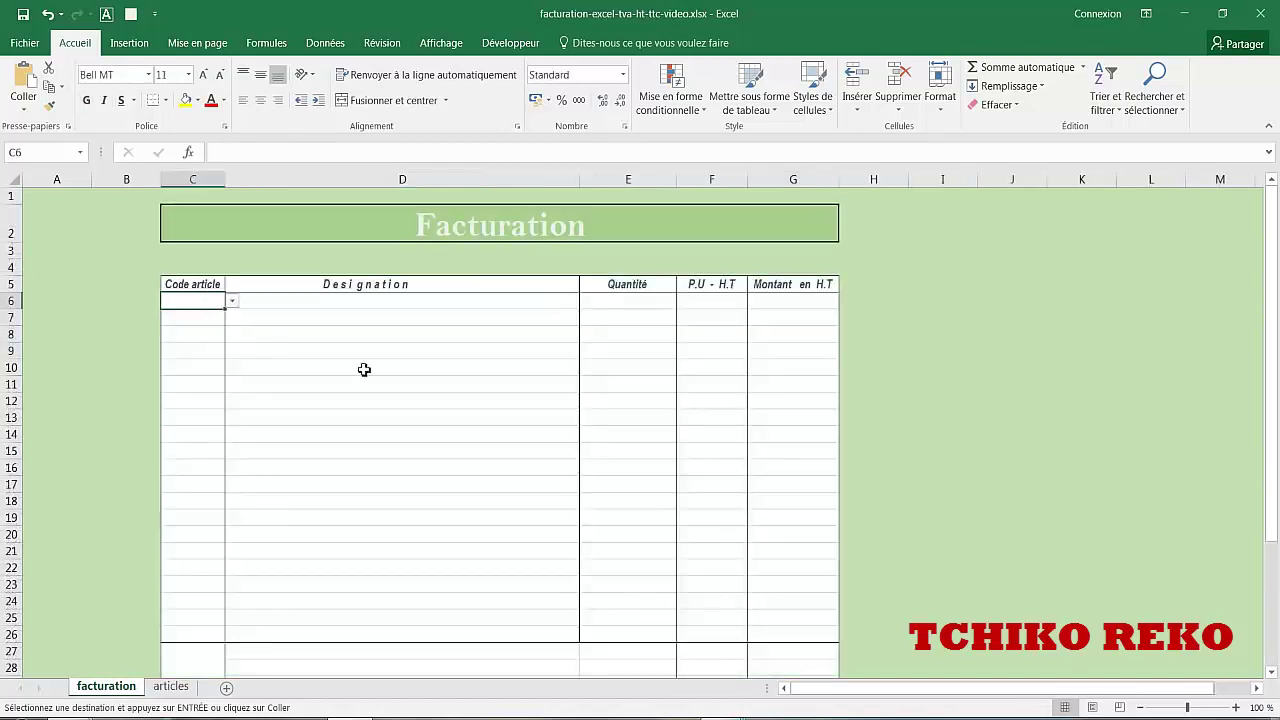
key(ctrl+v)
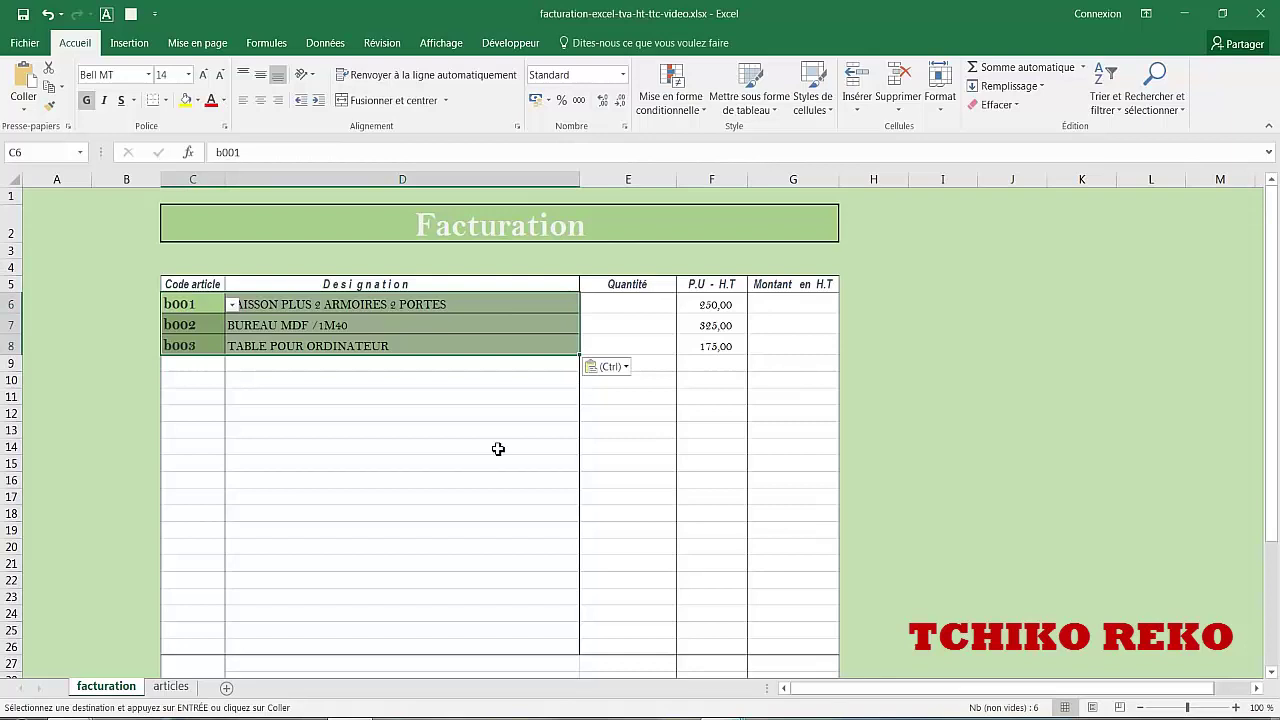
click(627, 367)
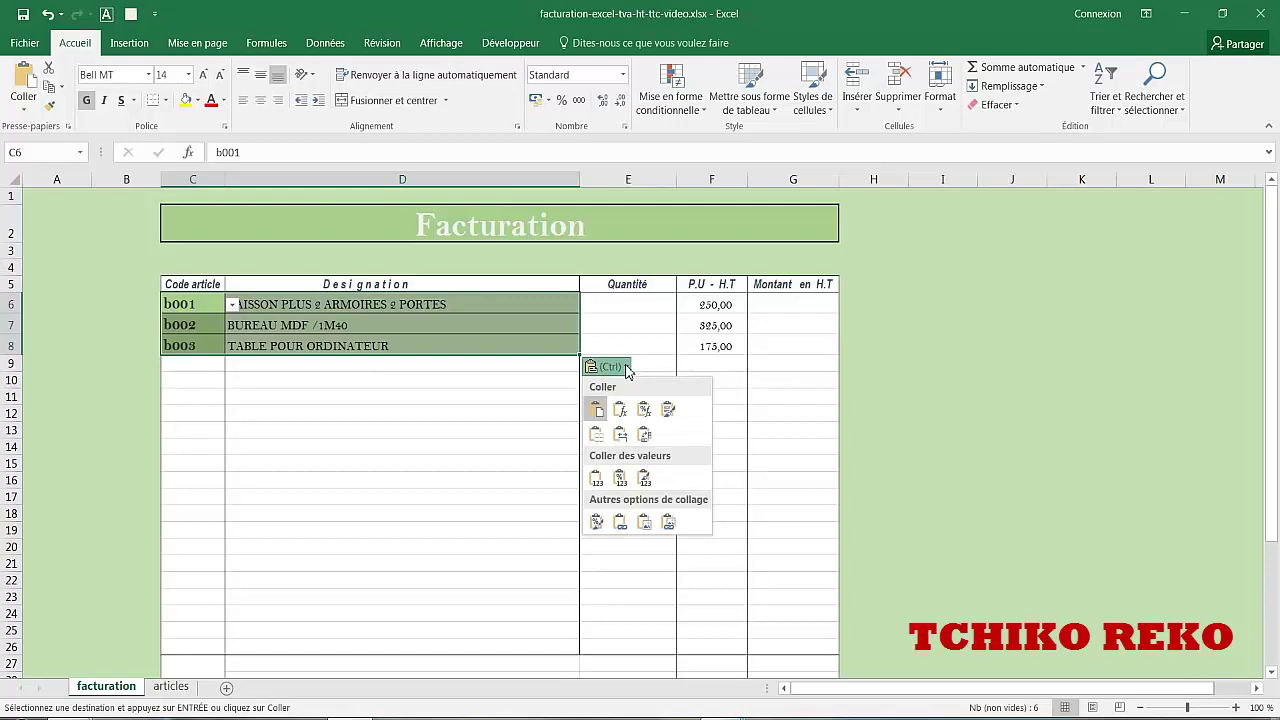
click(597, 481)
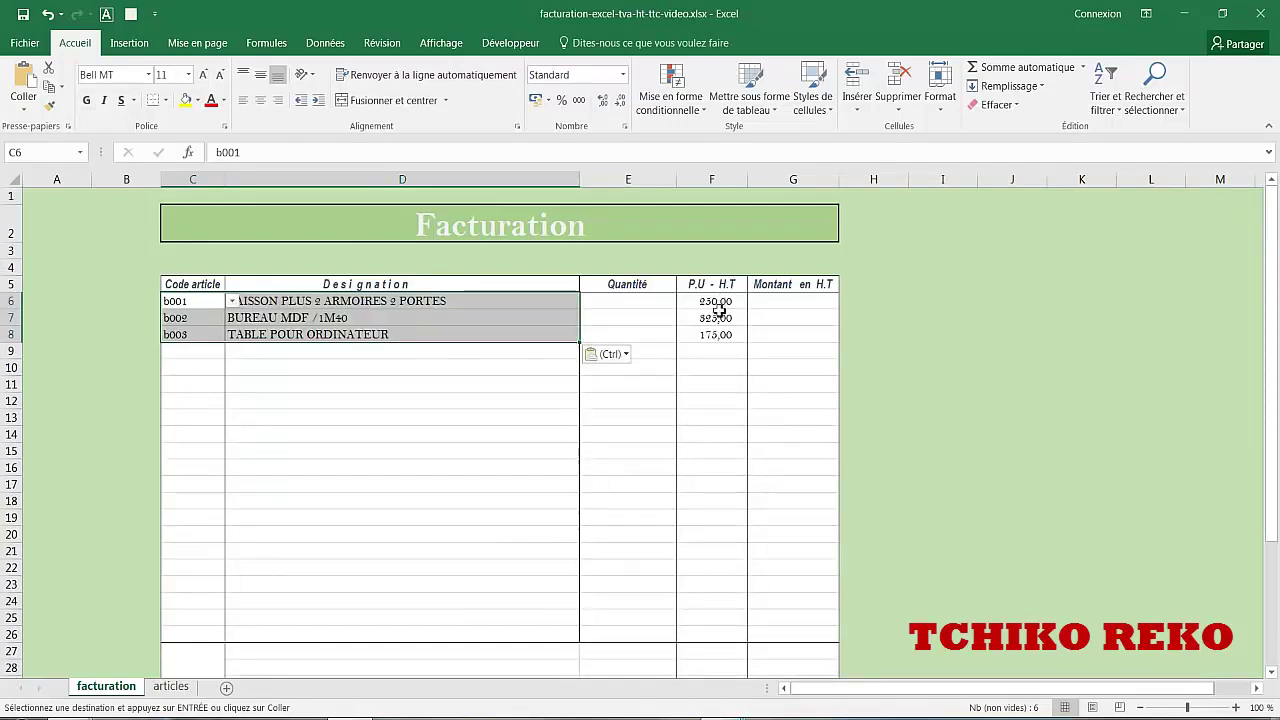
- Clear the contents of the P.U - H.T cells F6:F27 on the facturation sheet
drag(724, 306, 732, 649)
key(Delete)
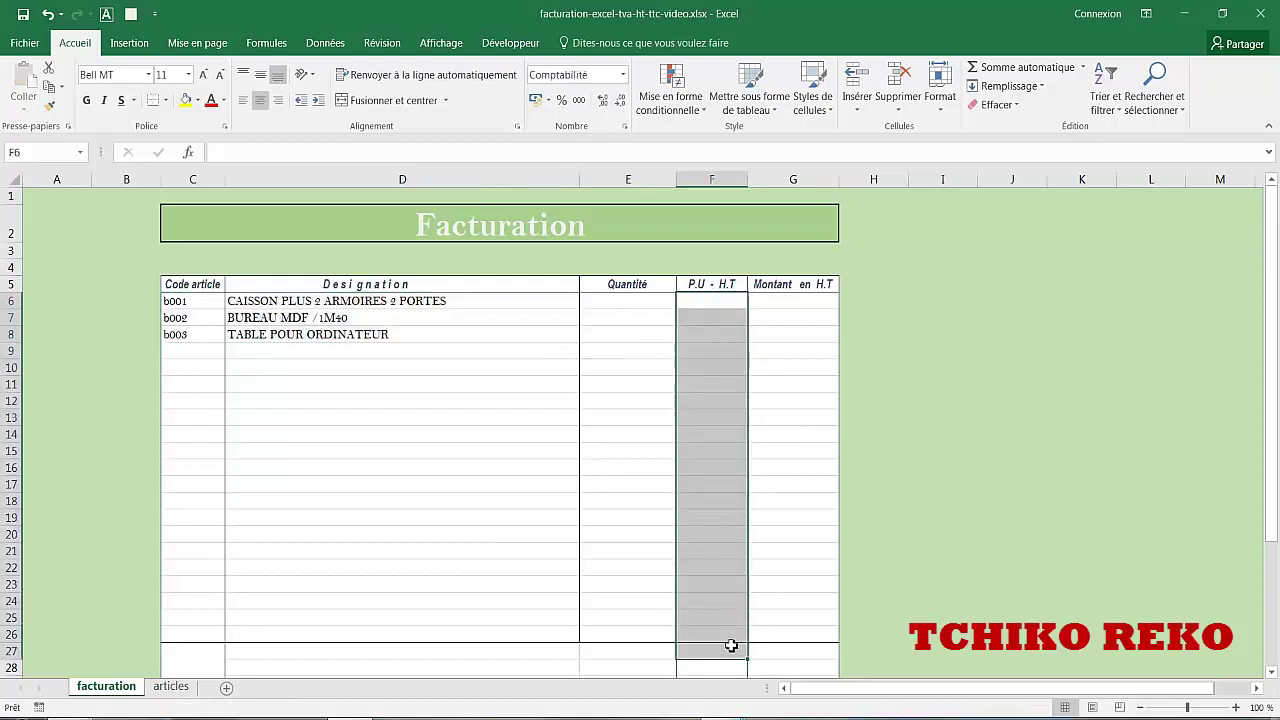
click(712, 304)
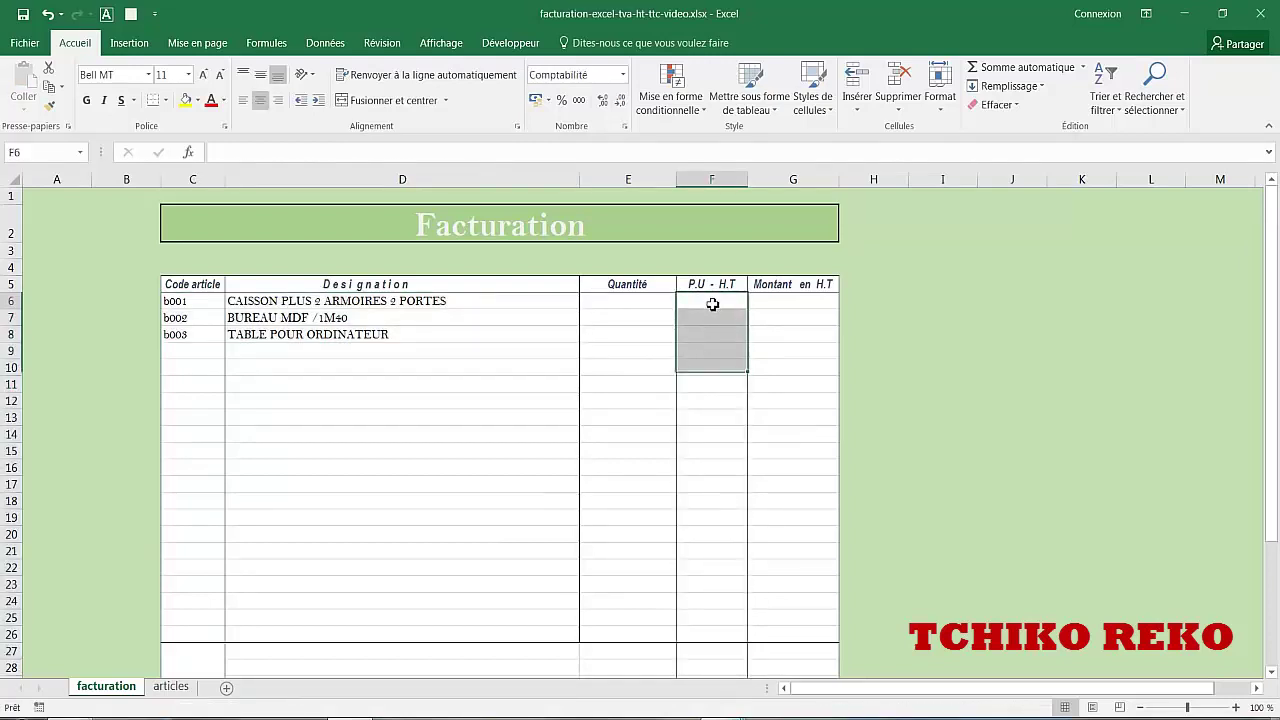
- Copy the unit prices of articles b001 to b003 from the articles sheet into facturation from F6, as values only
click(170, 687)
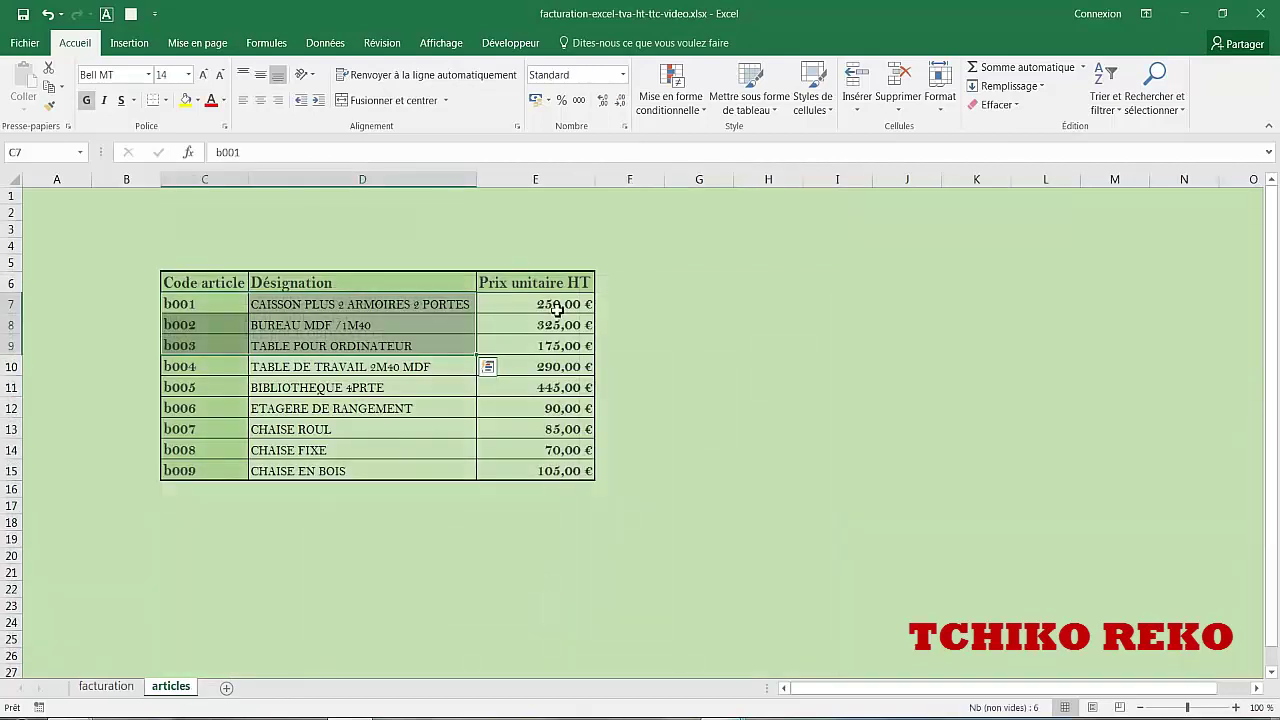
drag(557, 304, 557, 347)
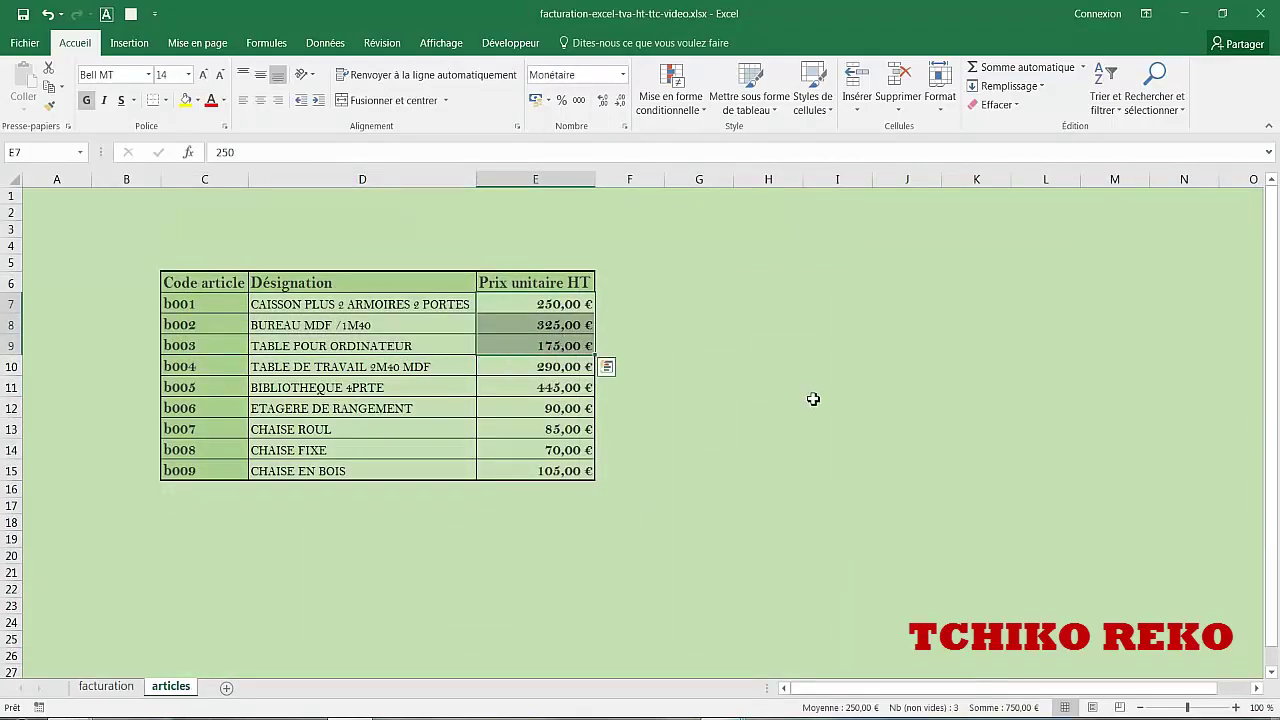
key(ctrl+c)
click(118, 688)
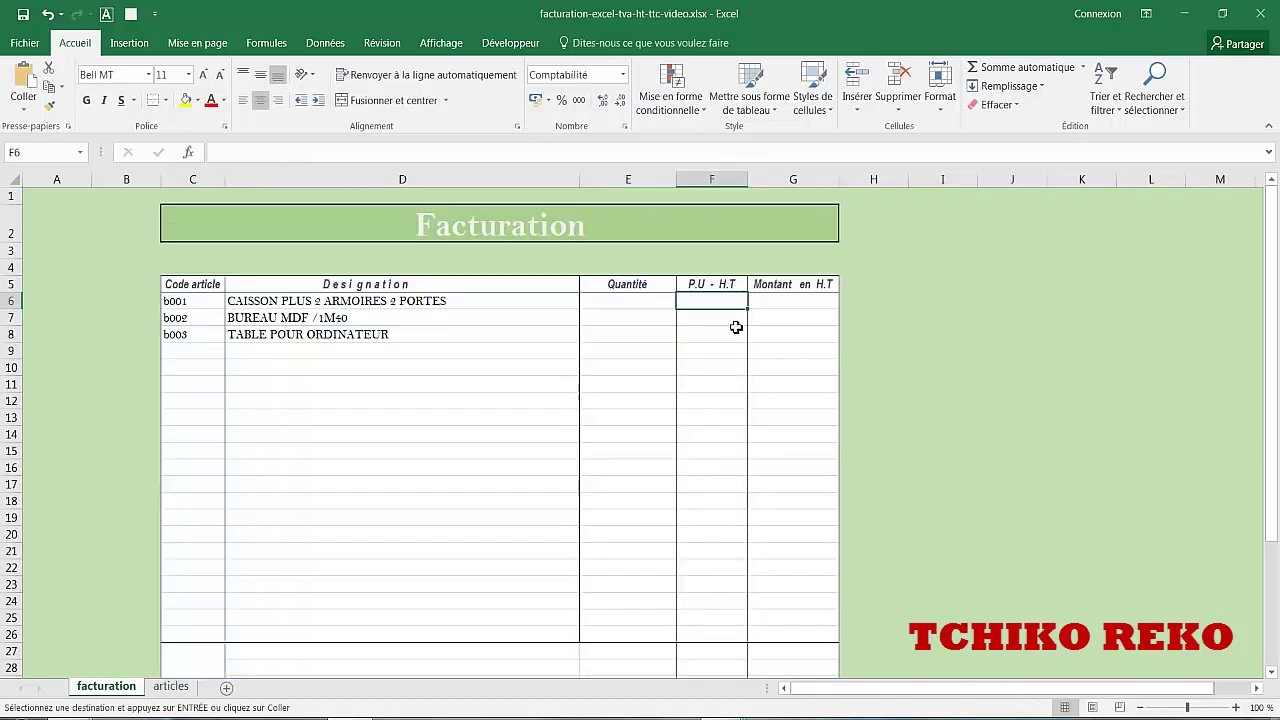
key(ctrl+v)
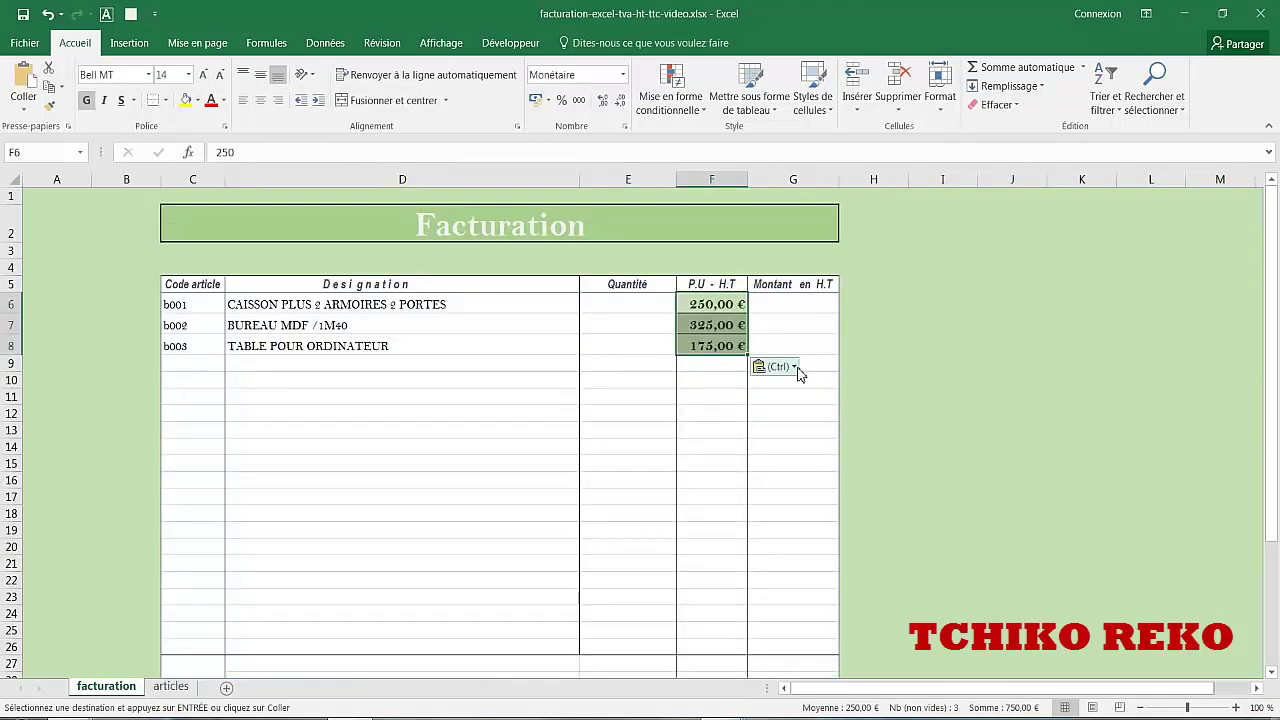
click(795, 368)
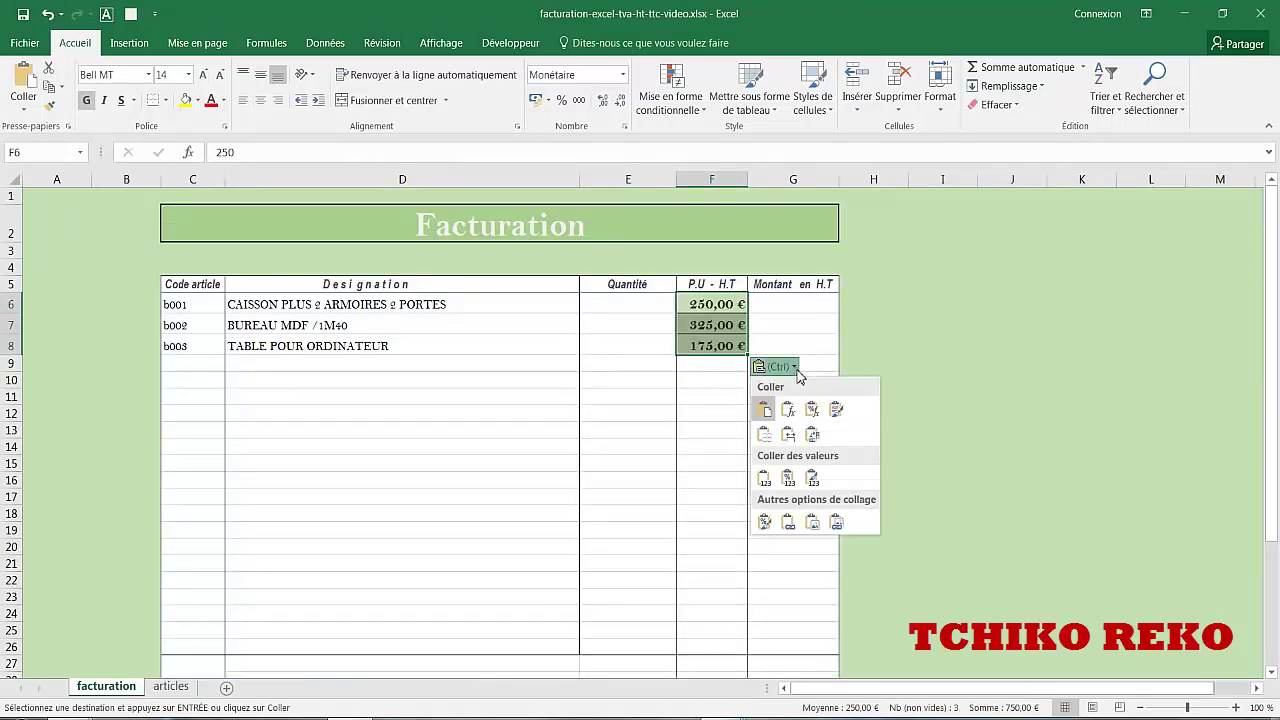
click(764, 478)
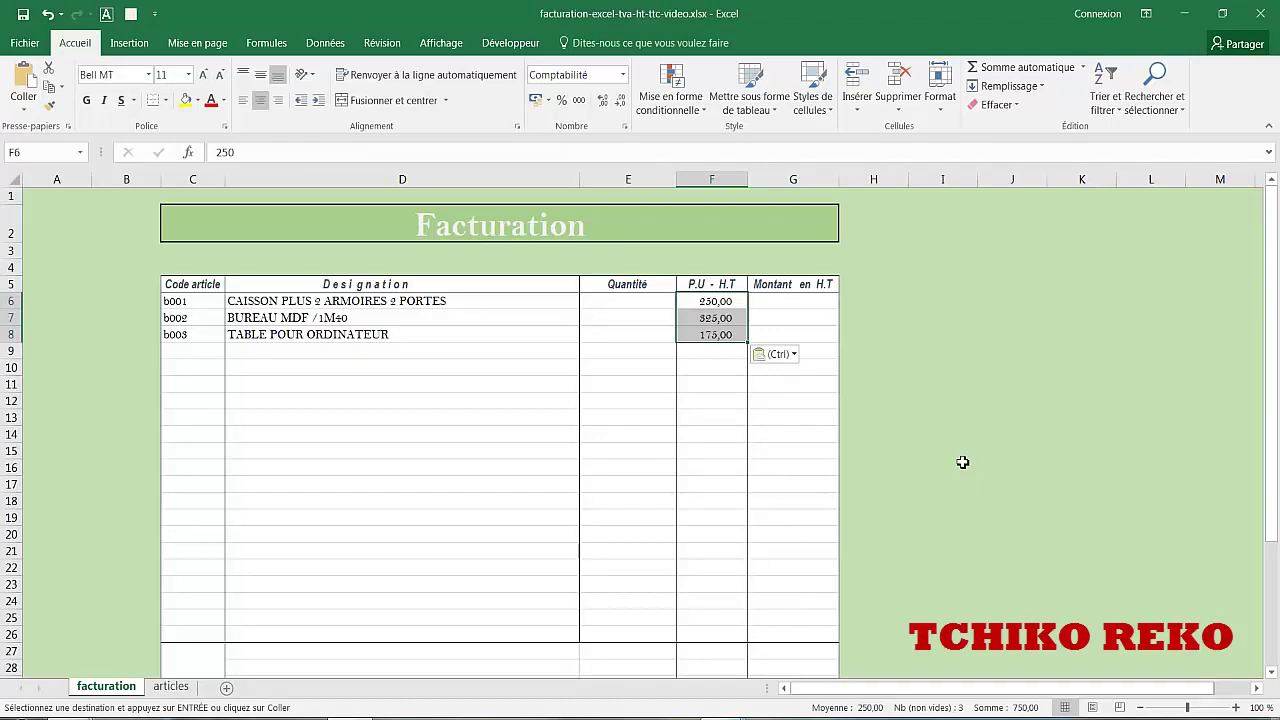
- Enter the quantities 2, 5 and 6 for articles b001, b002 and b003 in cells E6:E8
click(650, 304)
text(2)
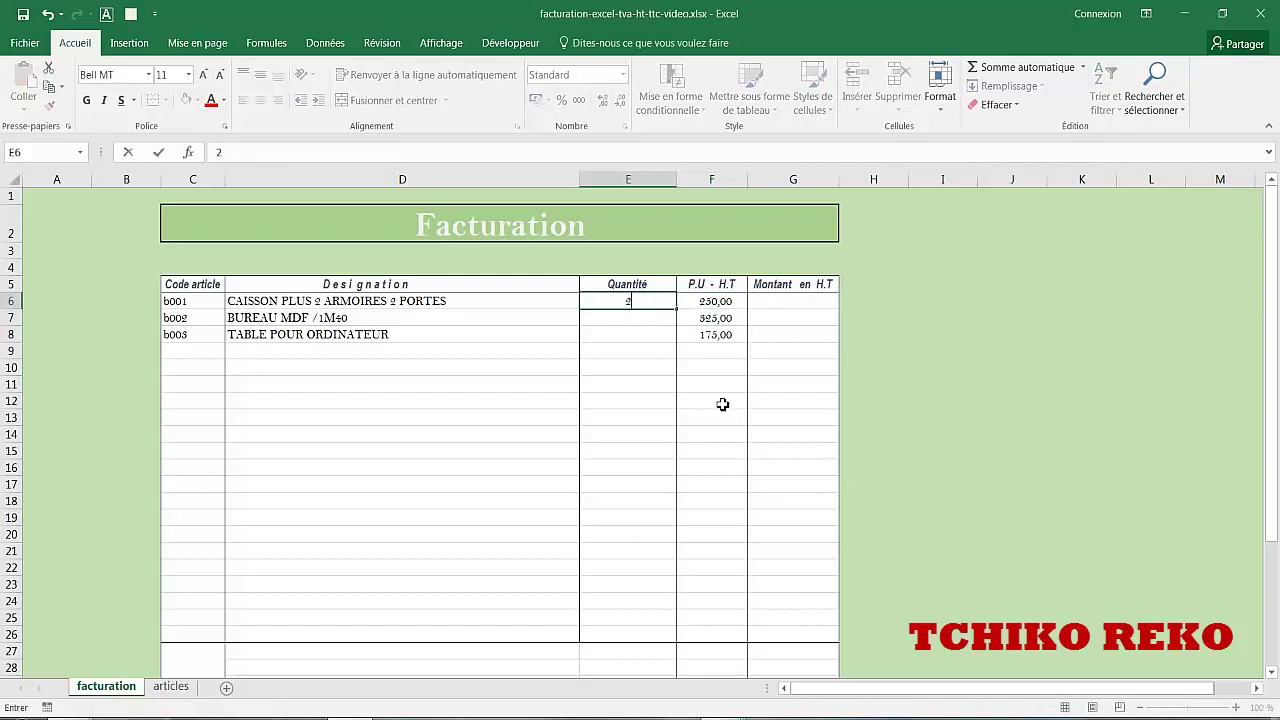
key(Return)
text(5)
key(Return)
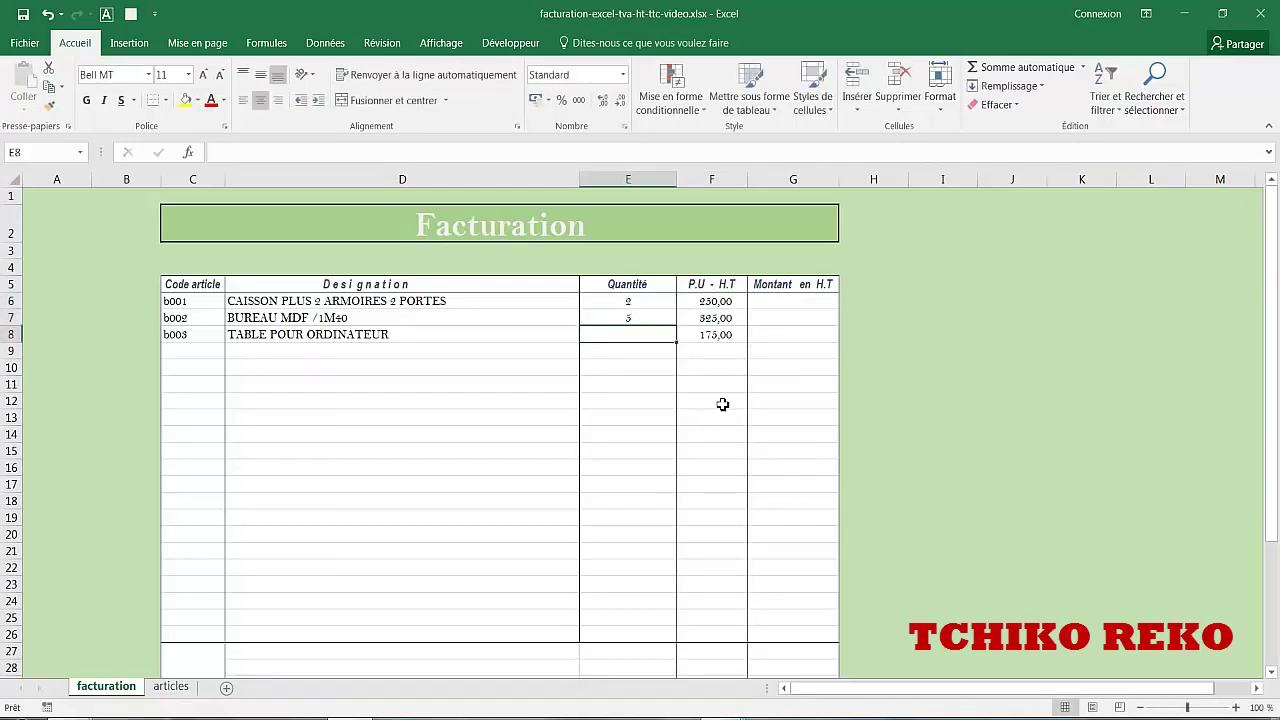
text(6)
key(Tab)
- Fill the Montant en H.T cells G6:G26 with the formula =F6*E6 in a single entry
key(Tab)
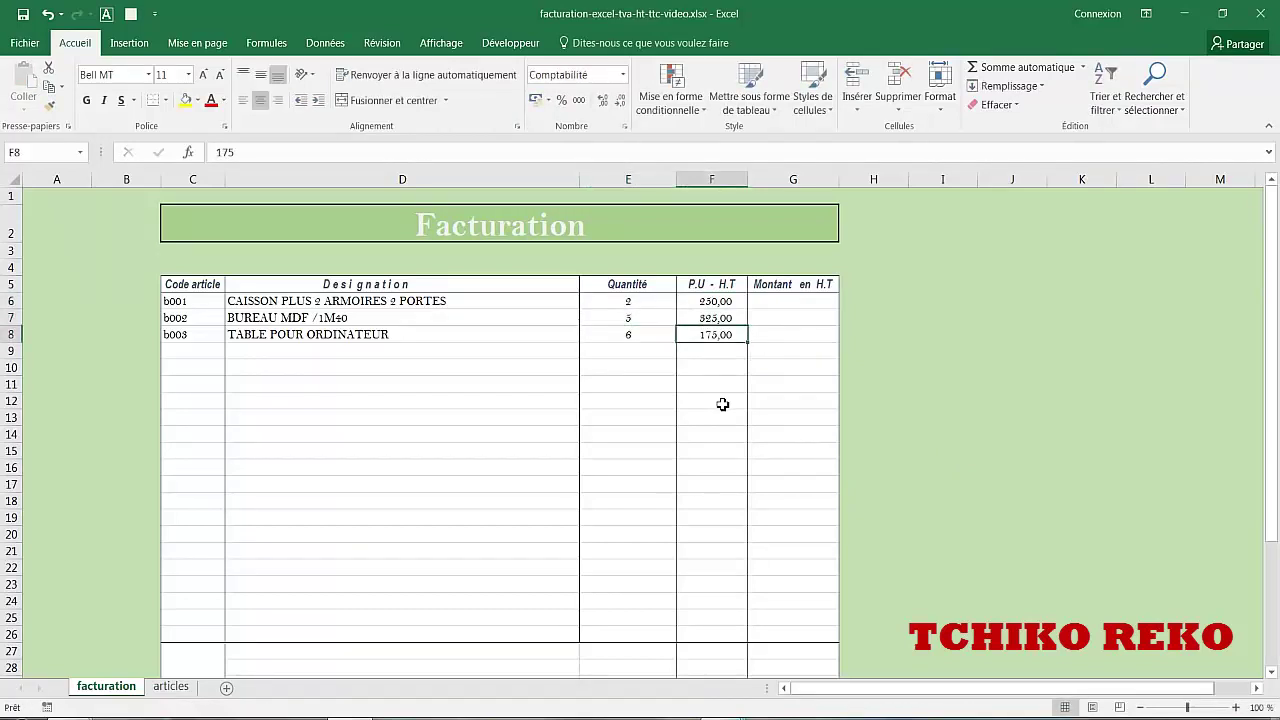
key(Up)
key(Up)
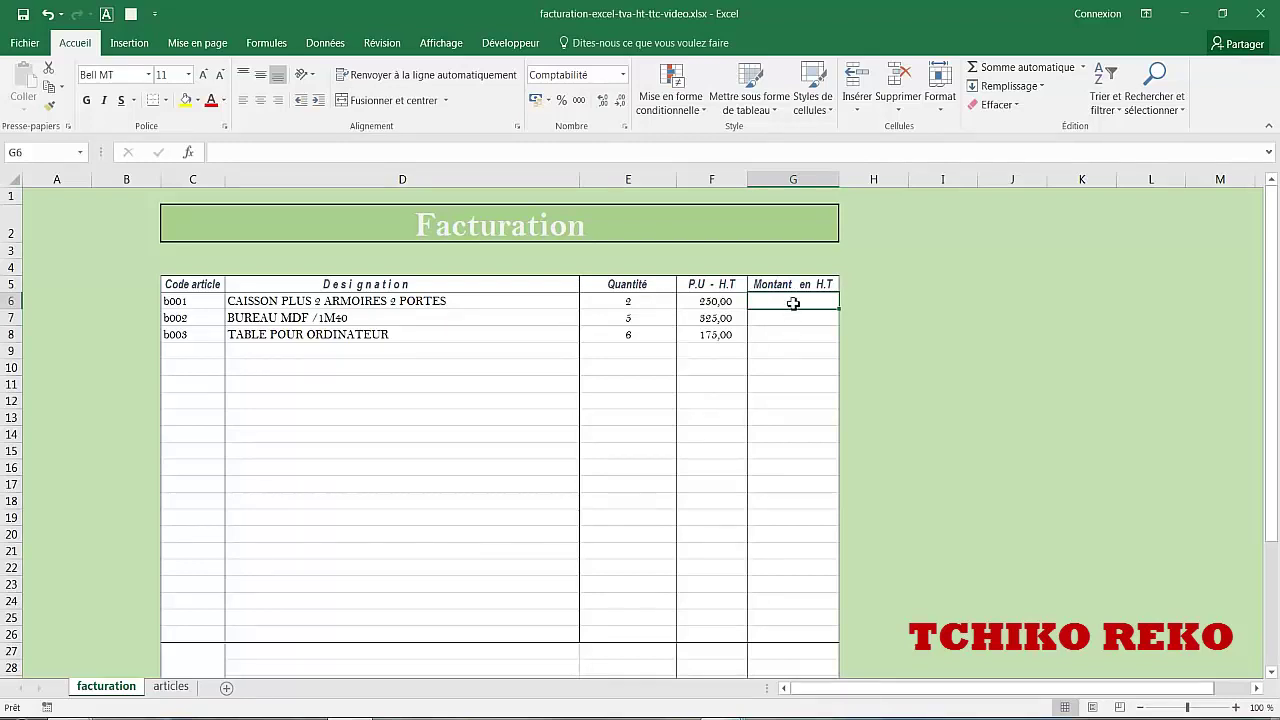
drag(793, 303, 787, 634)
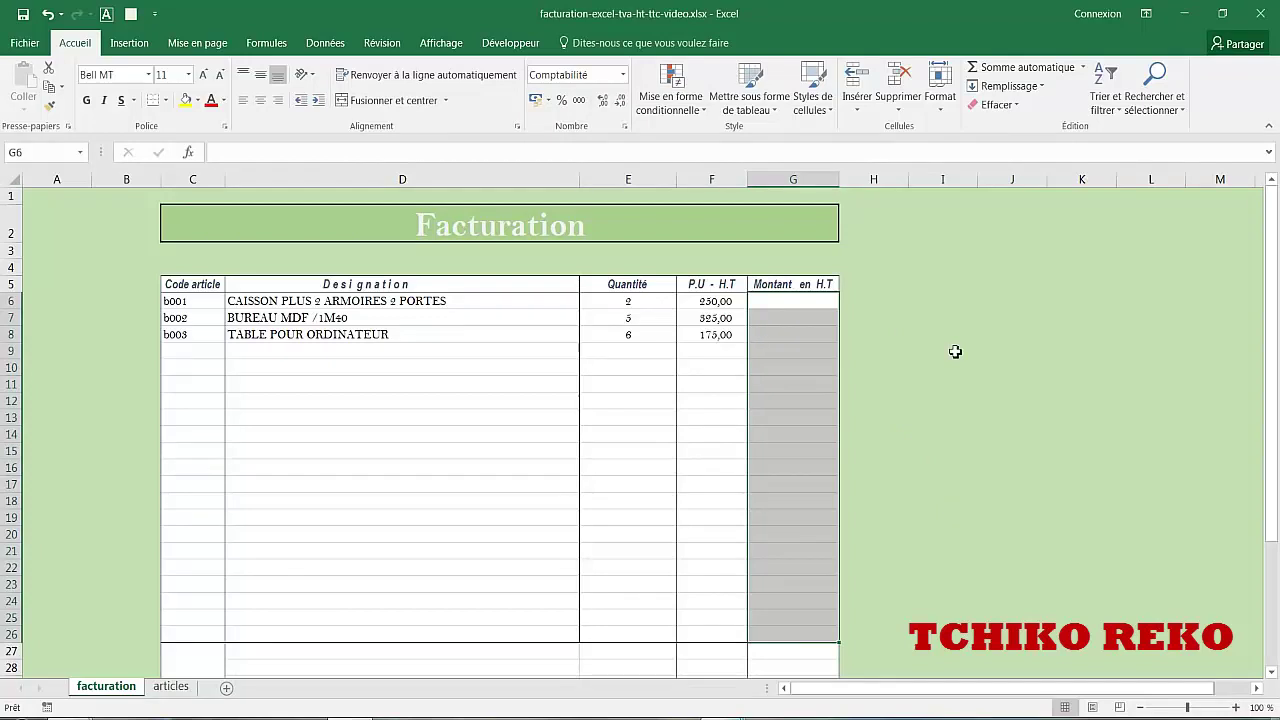
text(=)
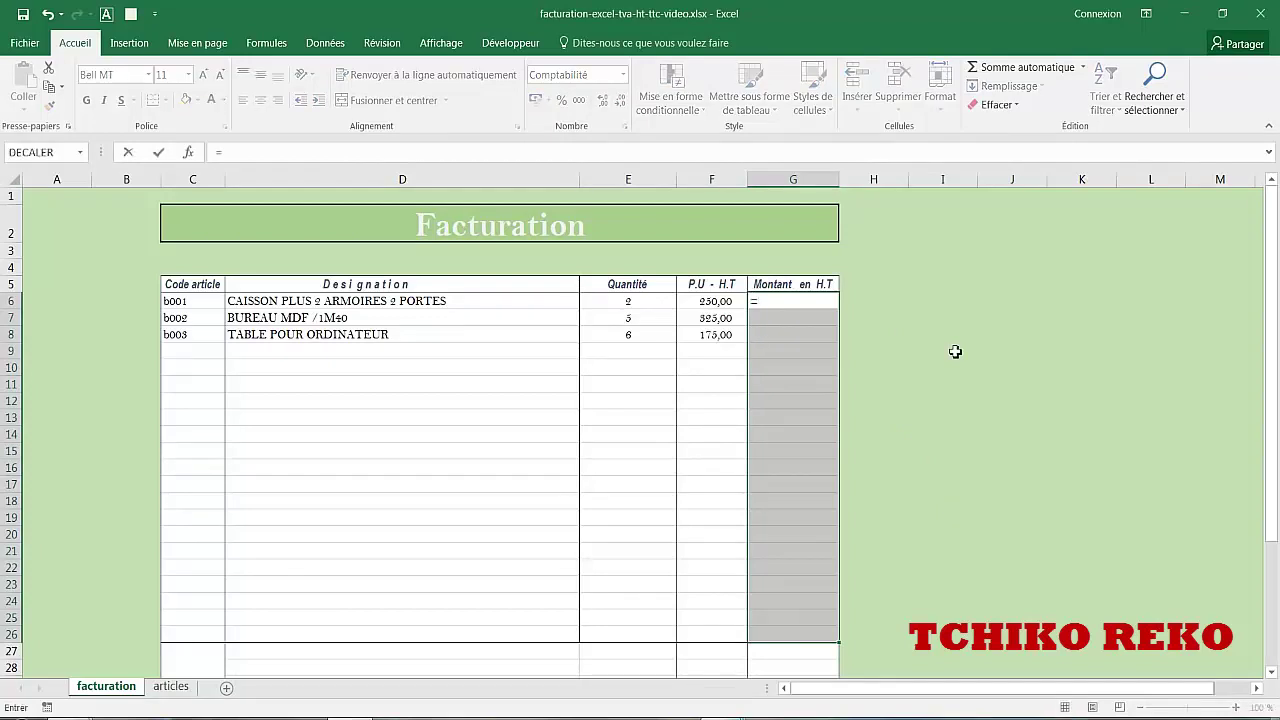
click(725, 305)
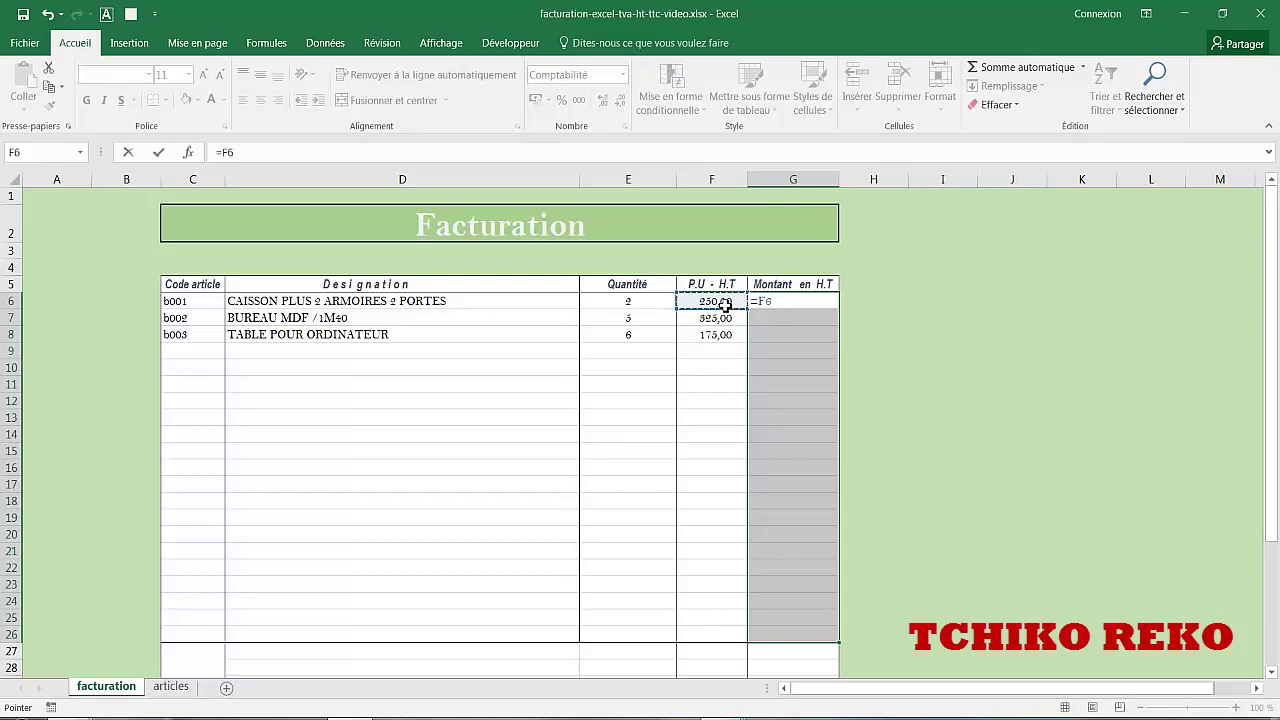
text(*)
click(634, 302)
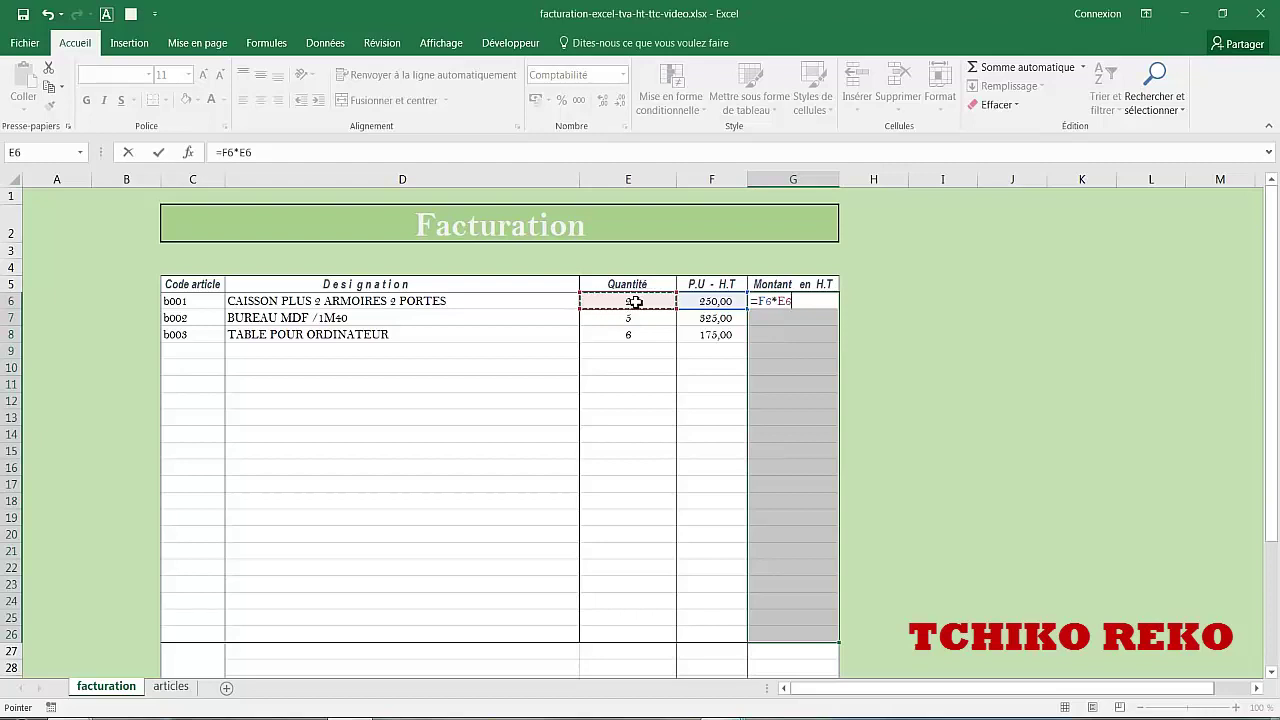
key(ctrl+Return)
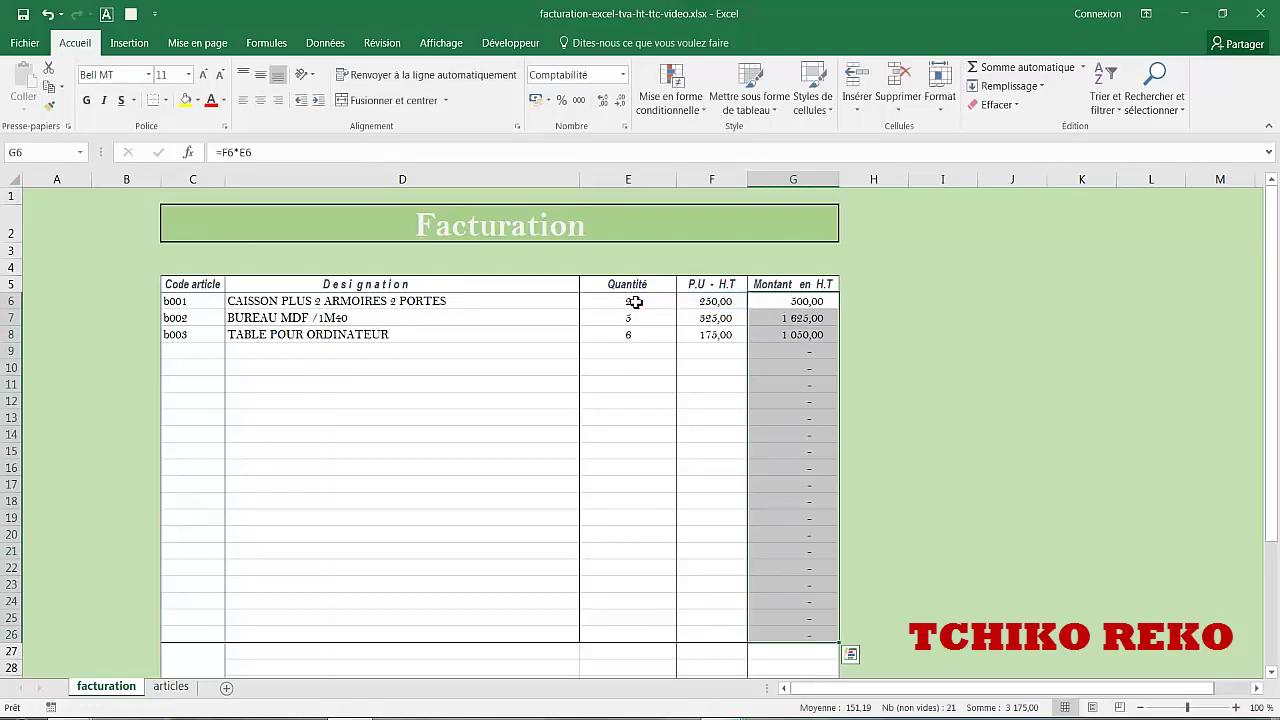
- Copy the code and designation of article b005 from the articles sheet into facturation at C9, as values only
click(171, 690)
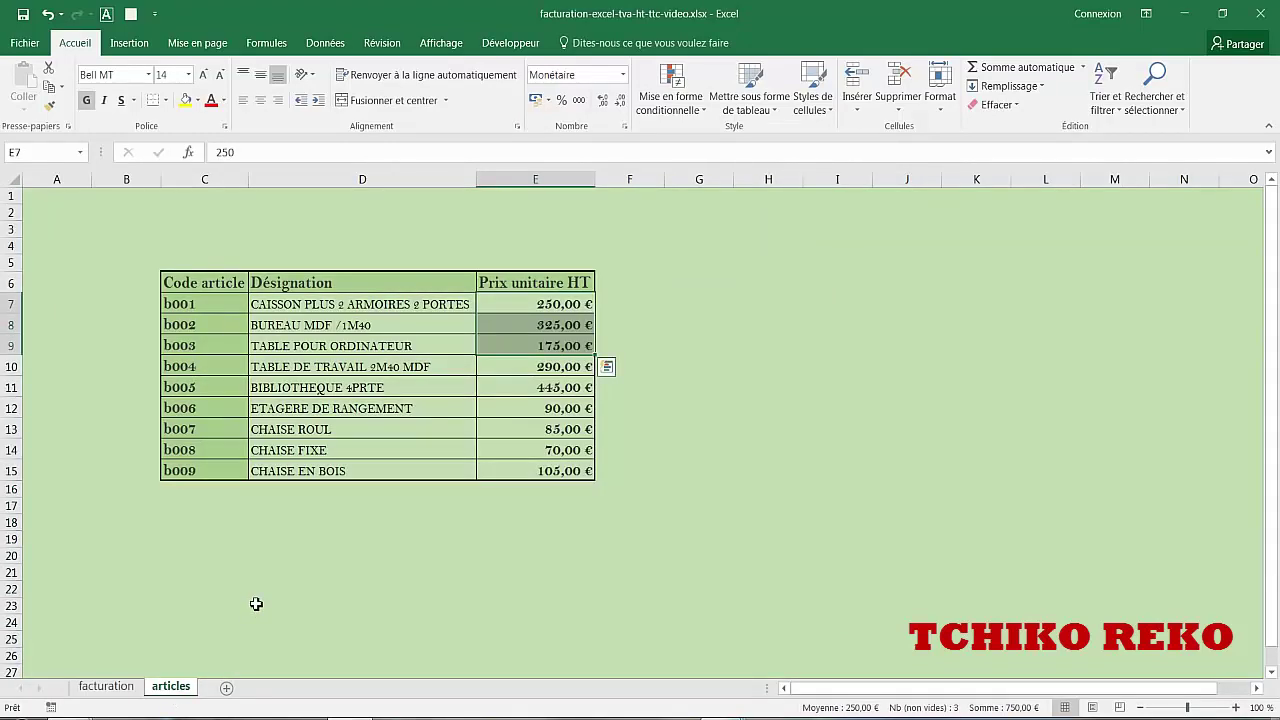
drag(214, 392, 283, 388)
key(ctrl+c)
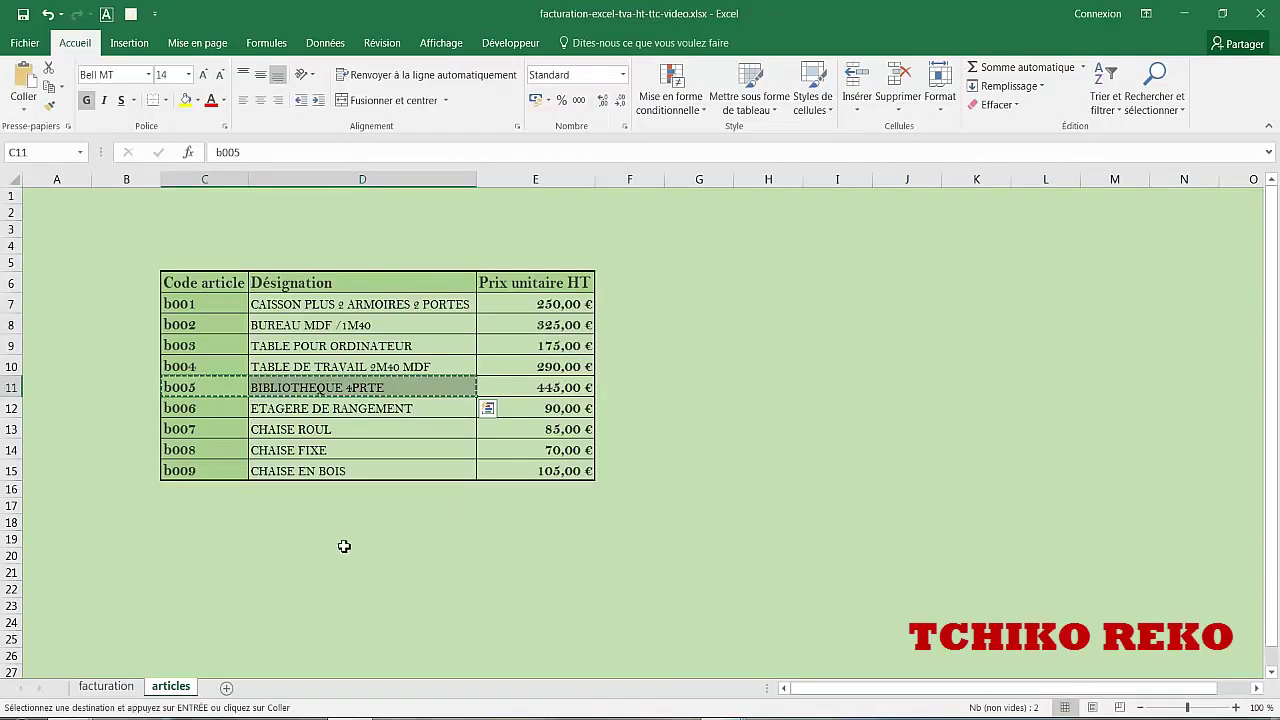
click(130, 686)
click(200, 352)
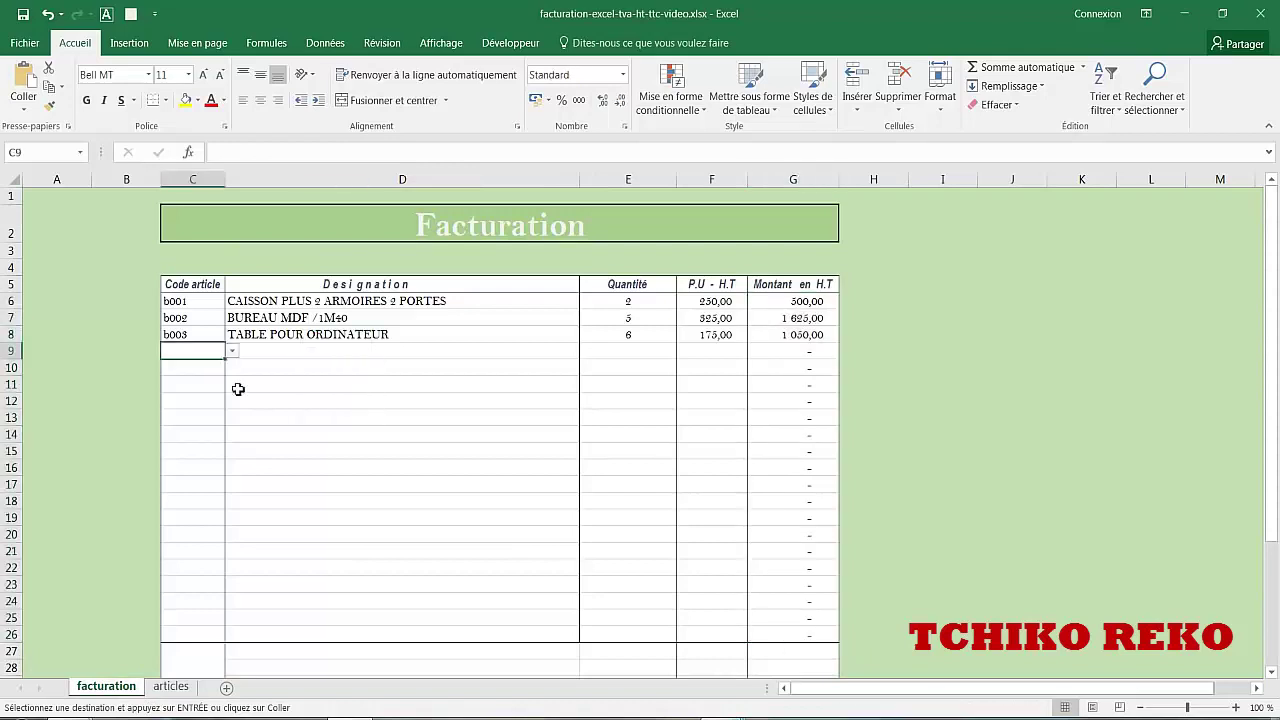
key(ctrl+v)
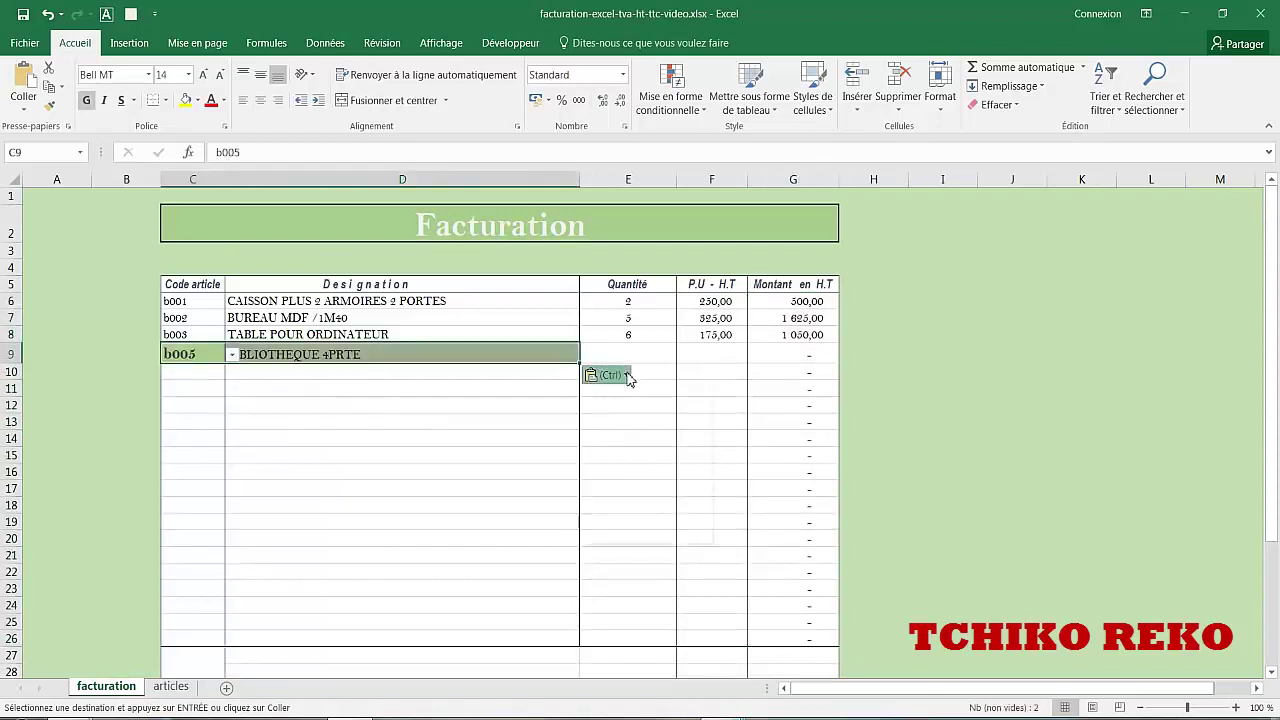
click(607, 374)
click(596, 486)
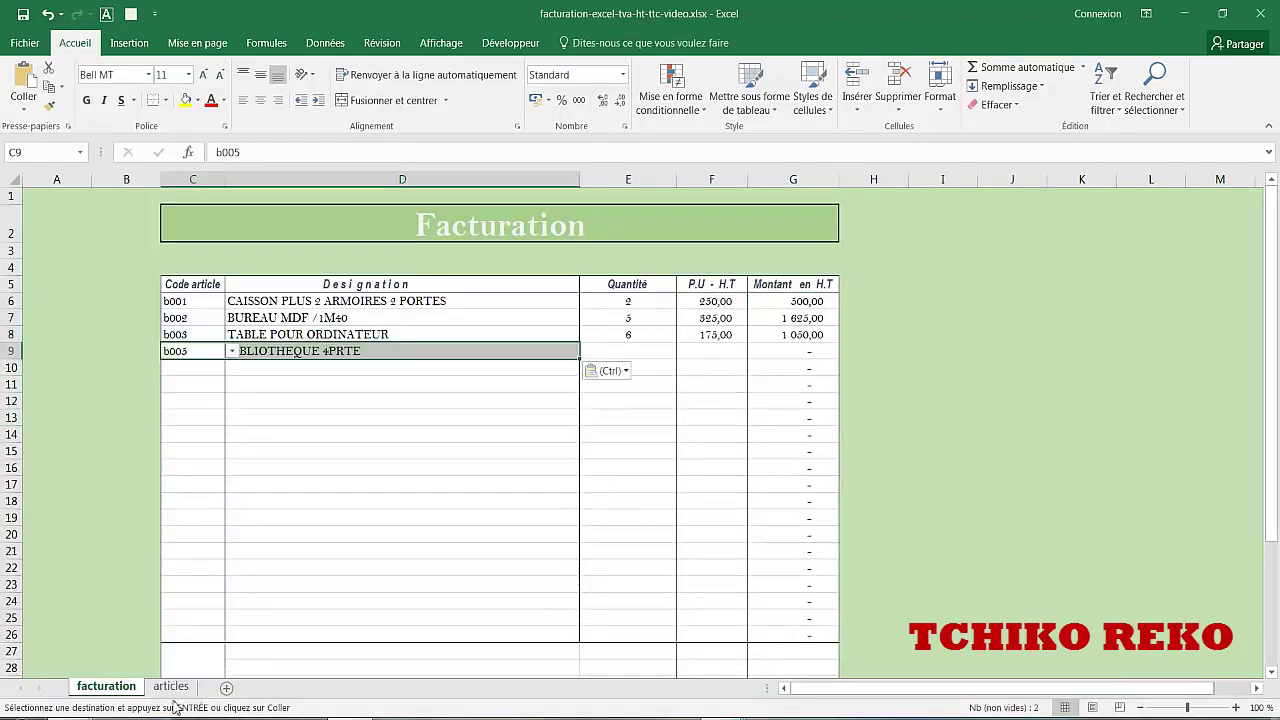
- Copy the unit price of article b005 from the articles sheet into facturation at F9, as values only
click(170, 686)
click(560, 389)
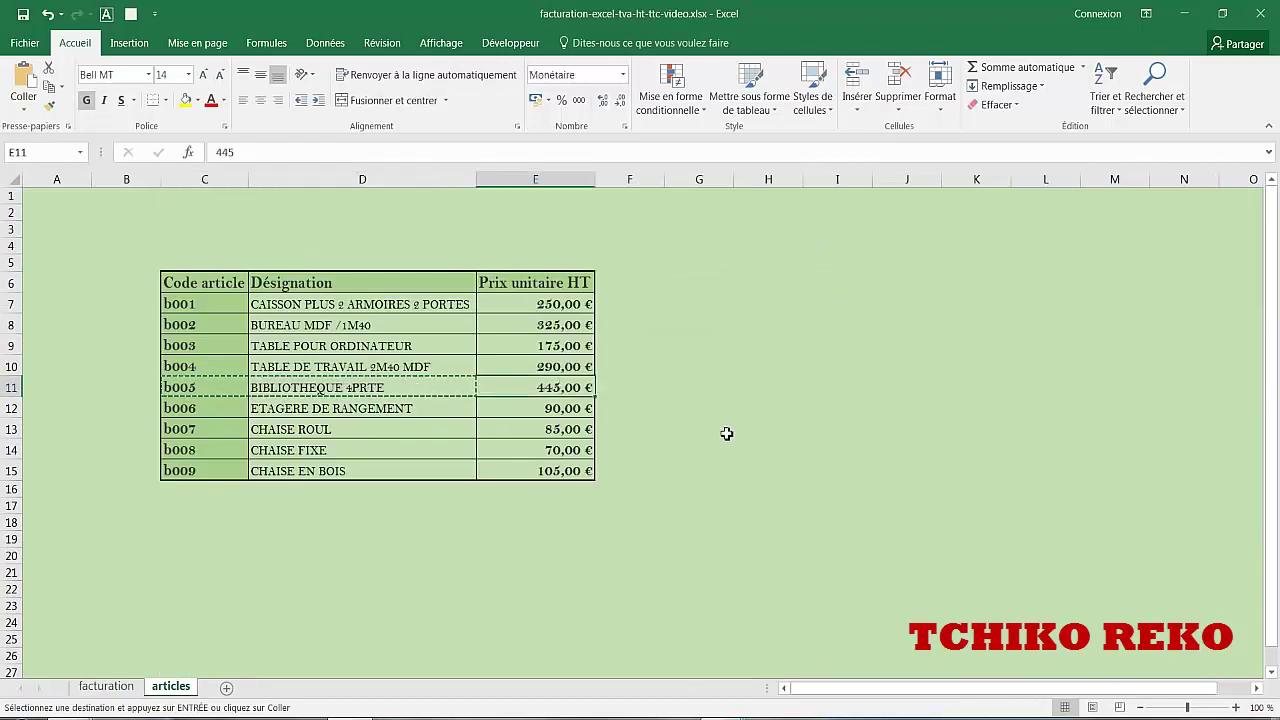
click(106, 686)
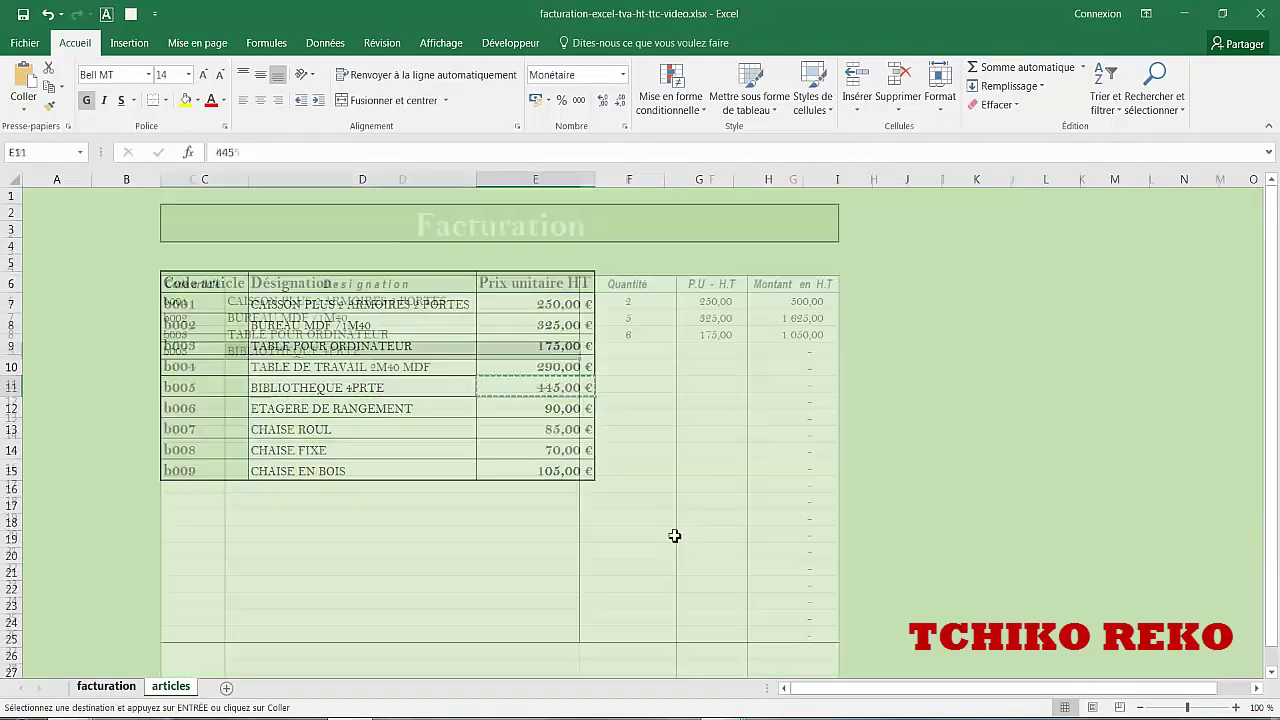
click(712, 354)
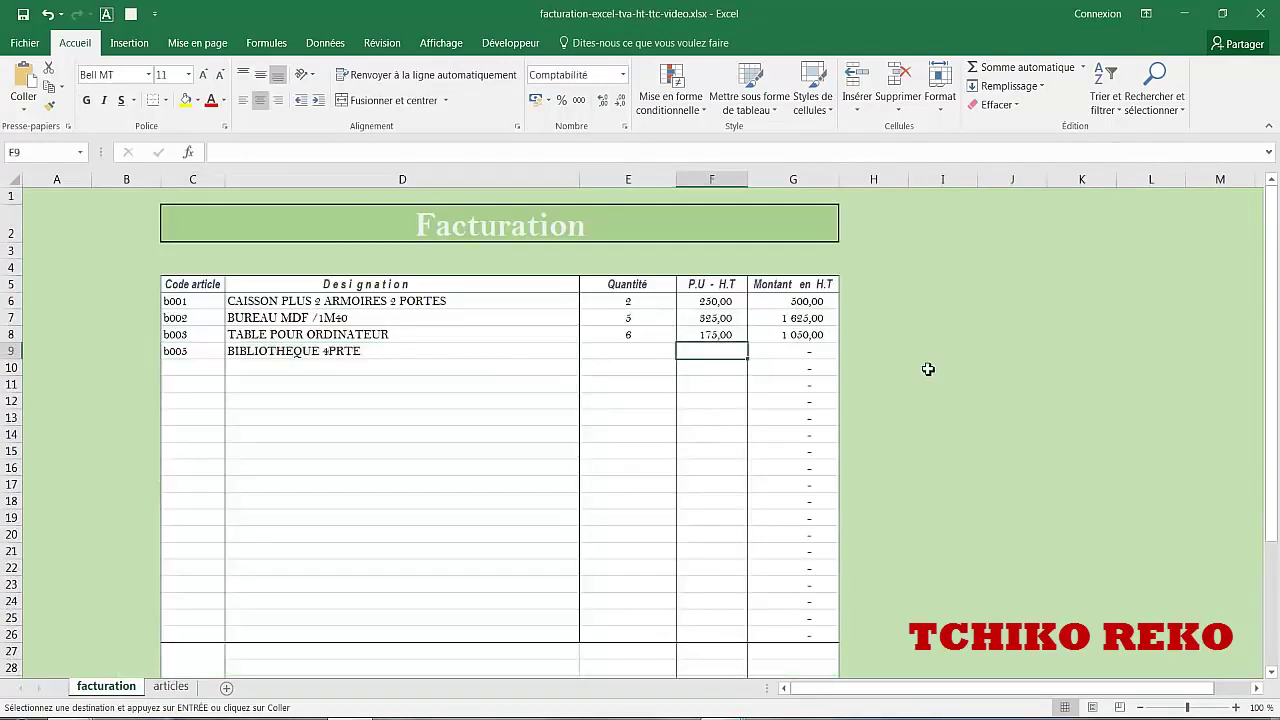
key(ctrl+v)
click(794, 375)
click(763, 489)
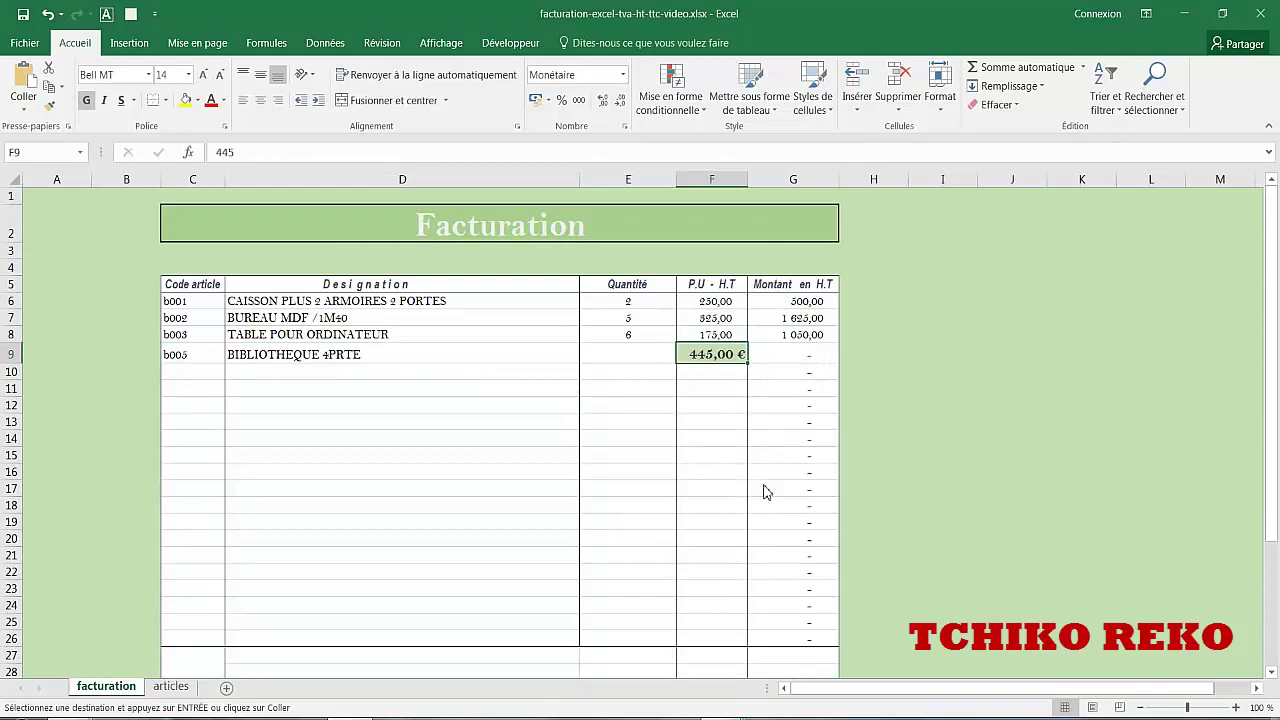
- Enter the quantity 2 for article b005 in cell E9
click(654, 351)
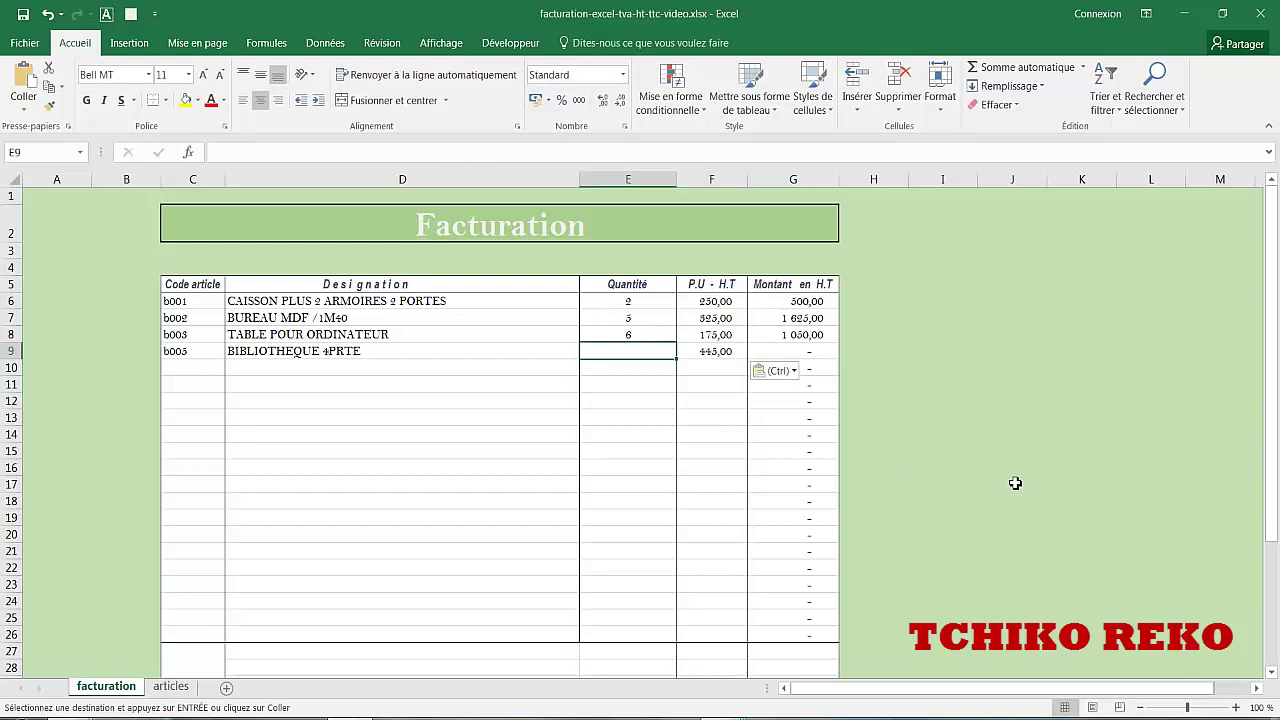
text(2)
key(Return)
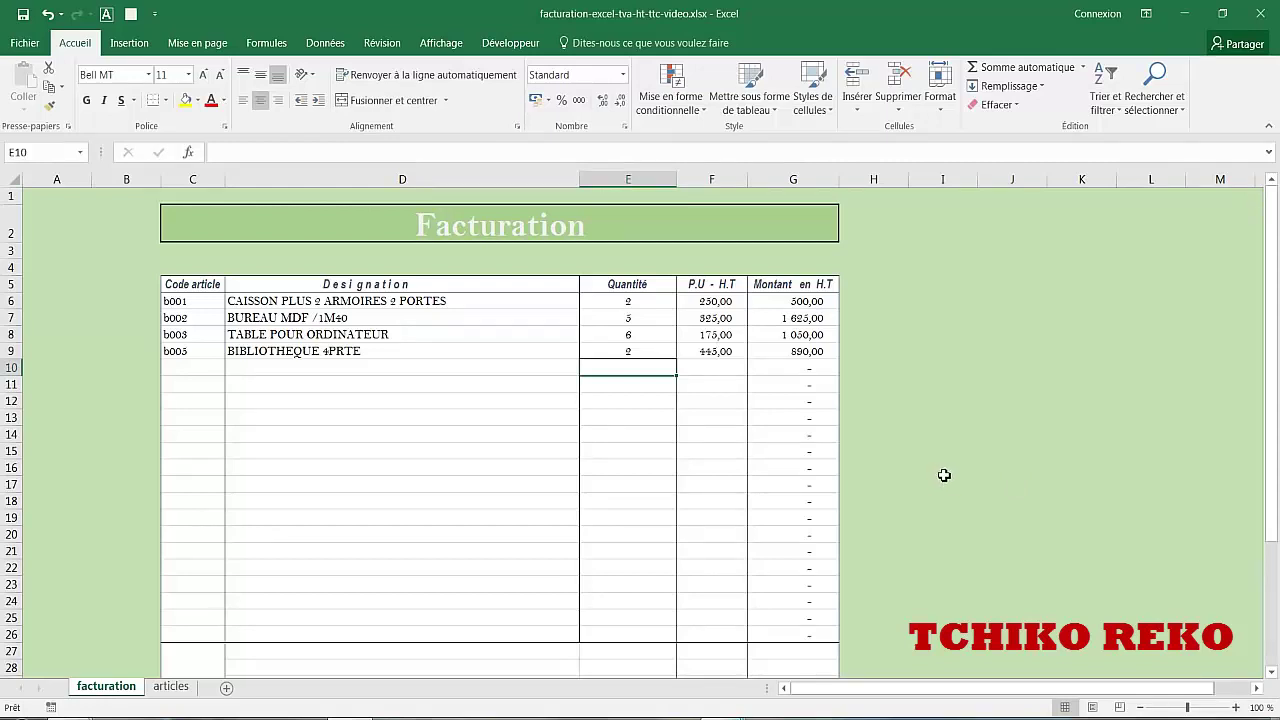
- Calculate the Montant HT total in G32 with an automatic sum restricted to the range G6:G26
scroll(943, 477, down, 3)
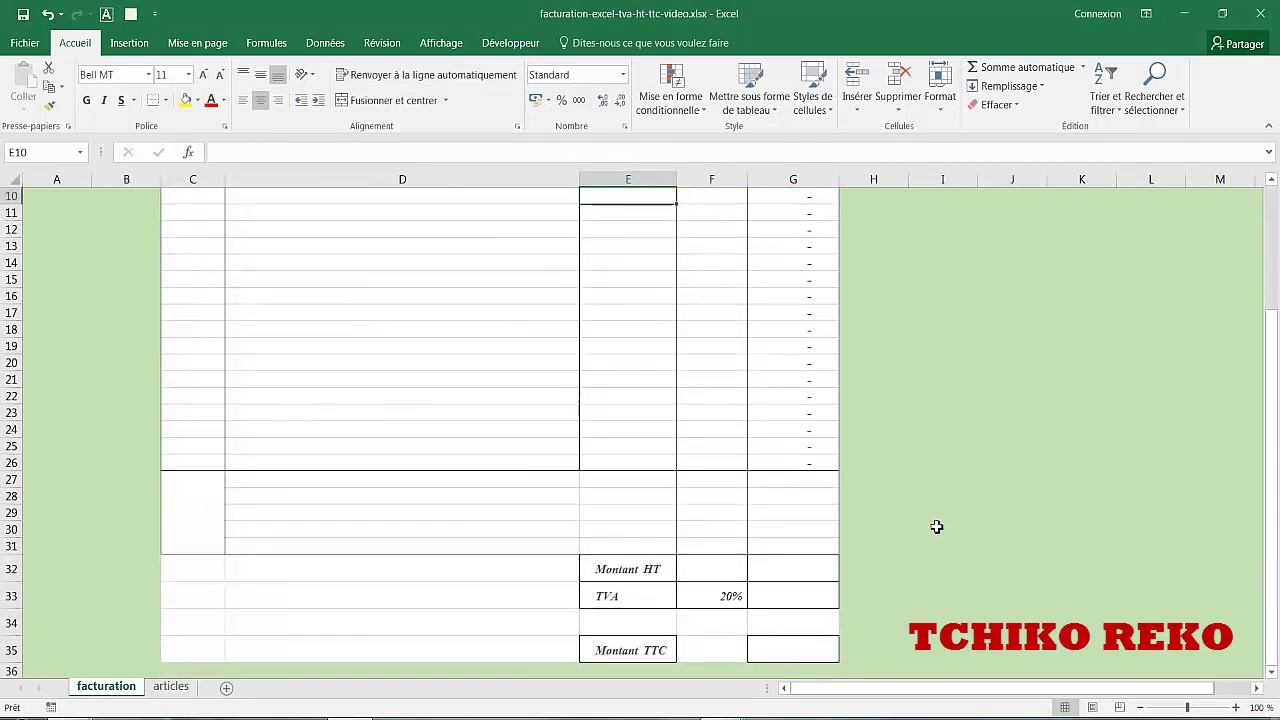
click(796, 569)
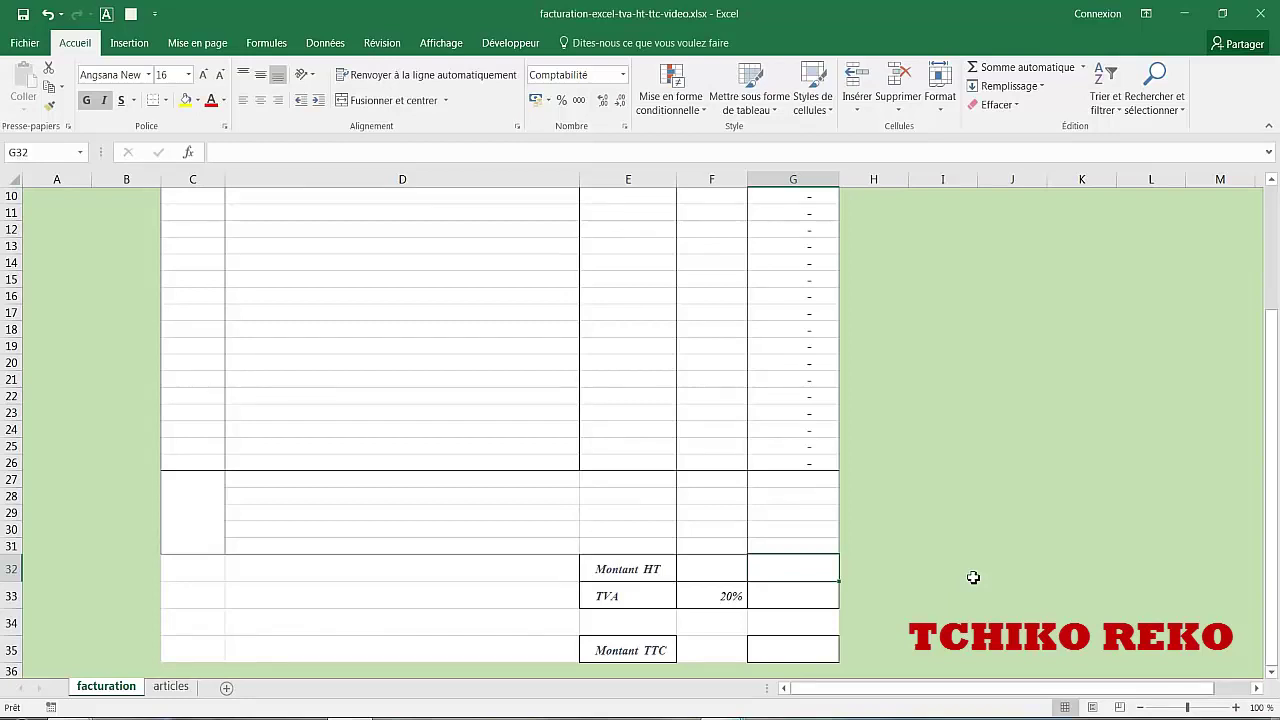
key(alt+equal)
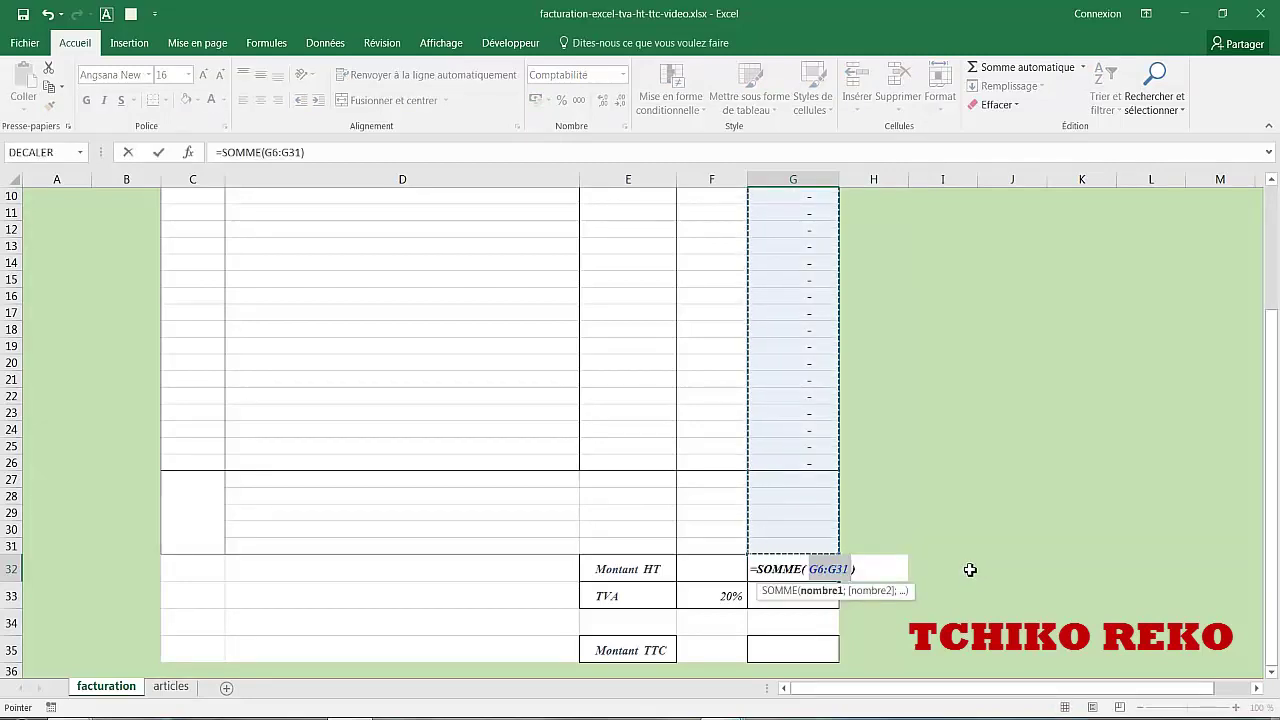
scroll(970, 569, up, 2)
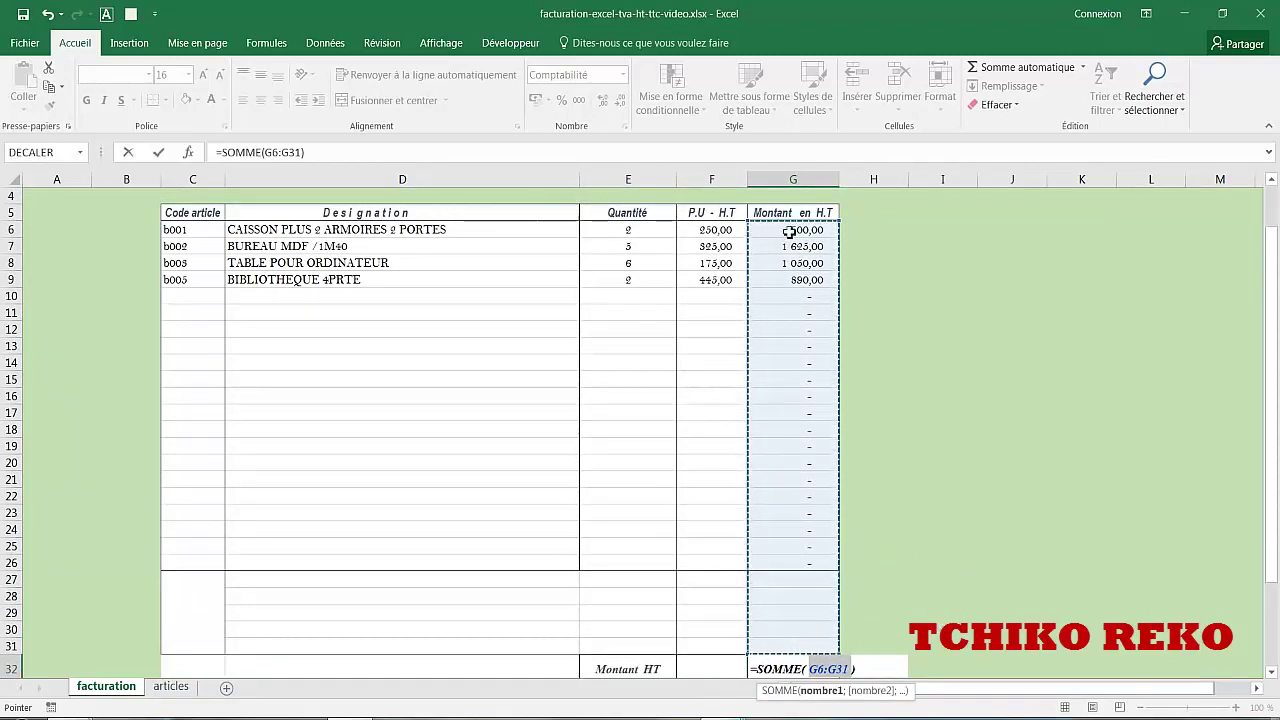
drag(789, 231, 784, 524)
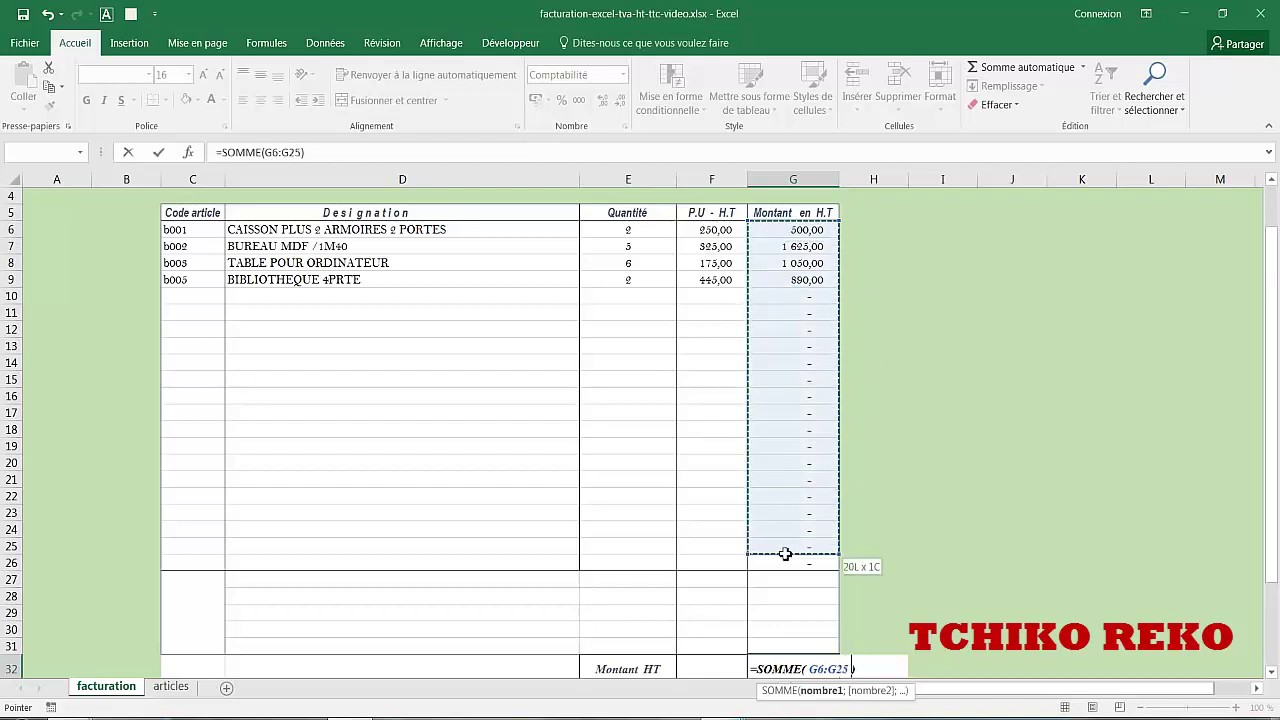
drag(788, 562, 788, 562)
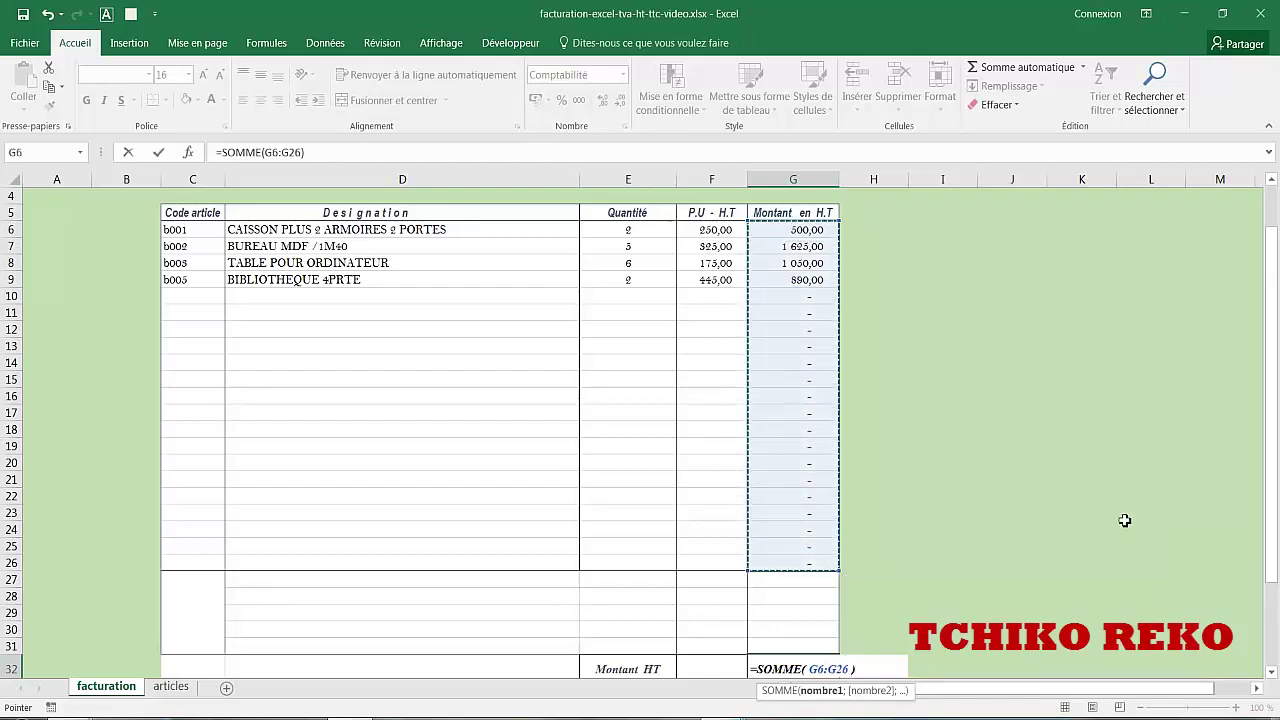
key(ctrl+Return)
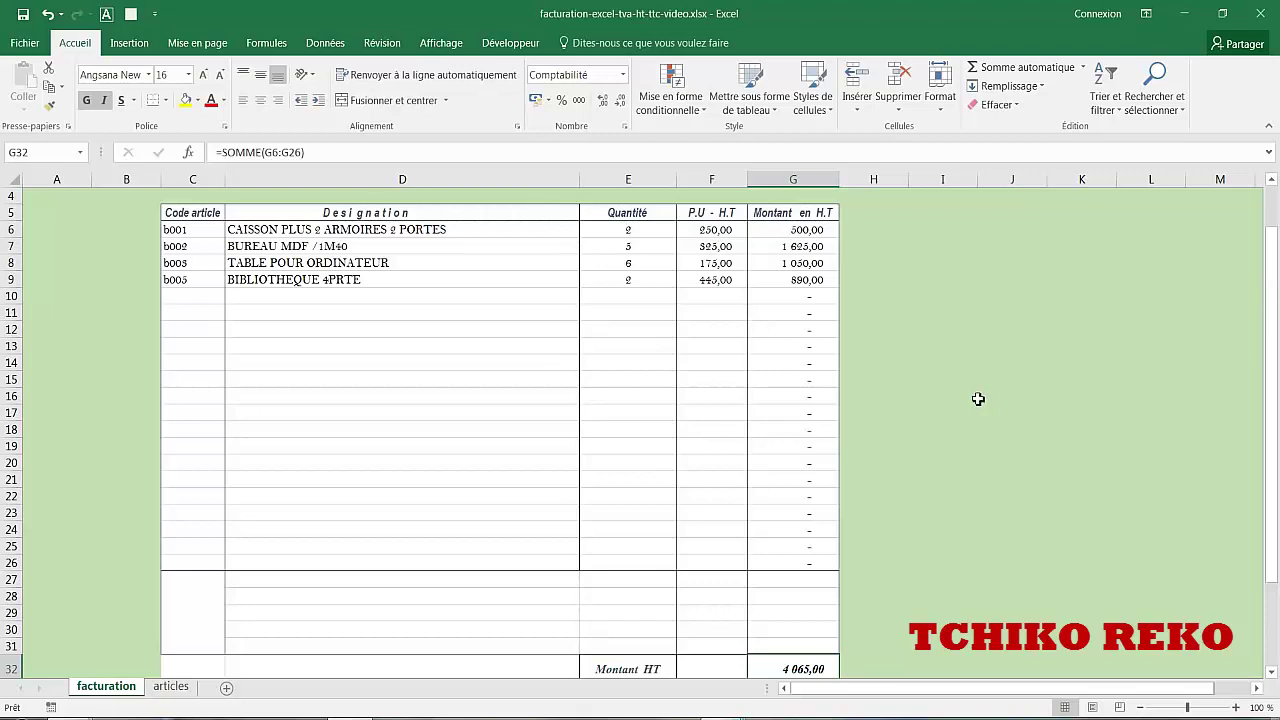
- Calculate the Montant TTC in G35 from the total and the TVA rate with the formula =G32*(1+F33)
scroll(978, 398, down, 2)
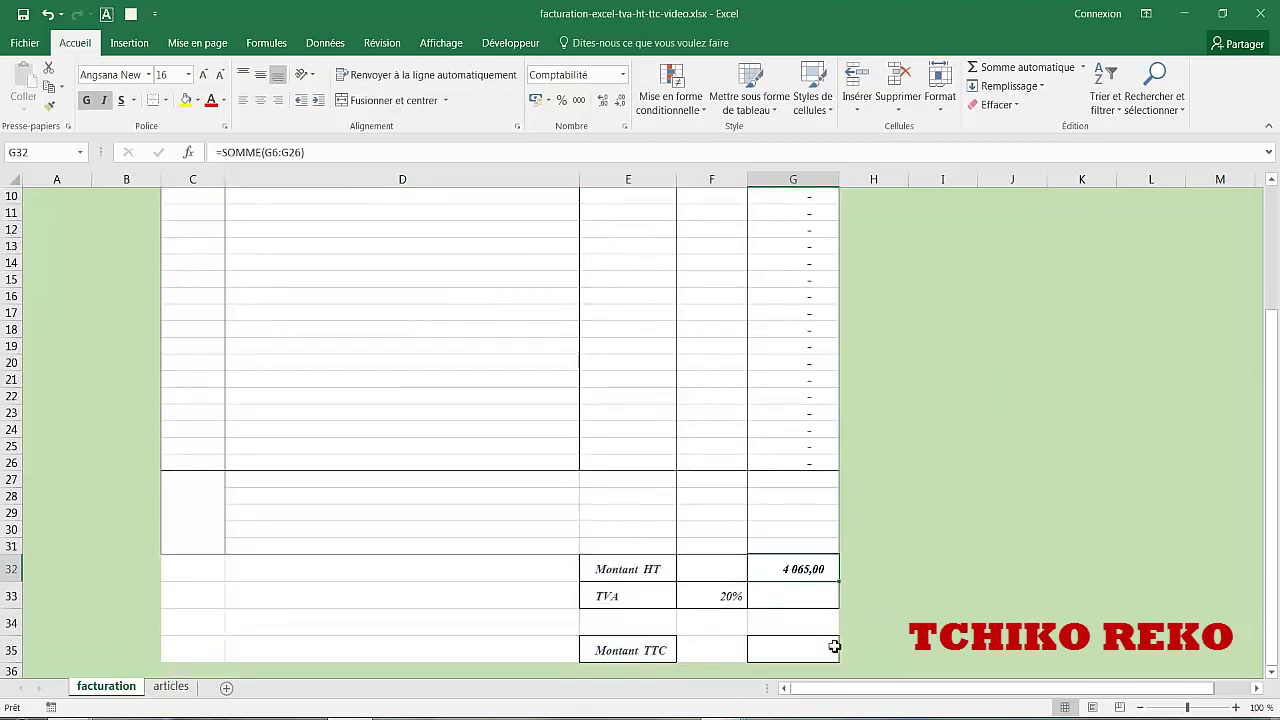
click(829, 651)
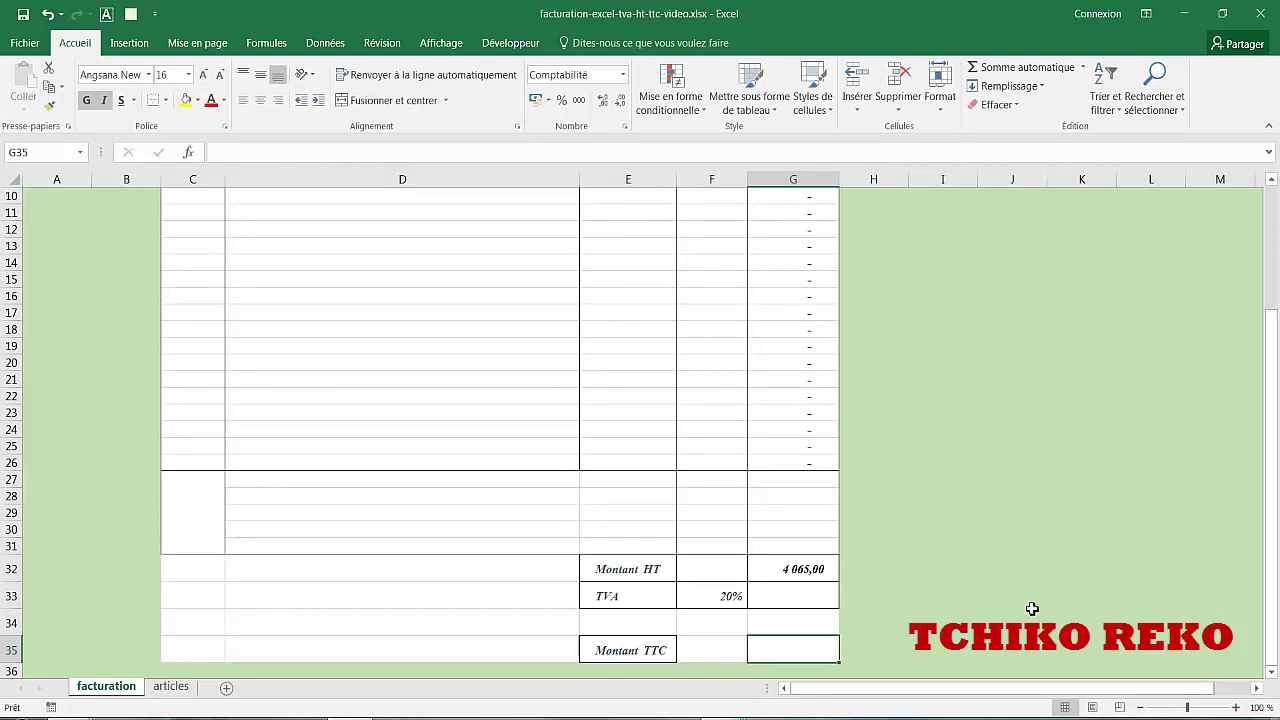
text(=)
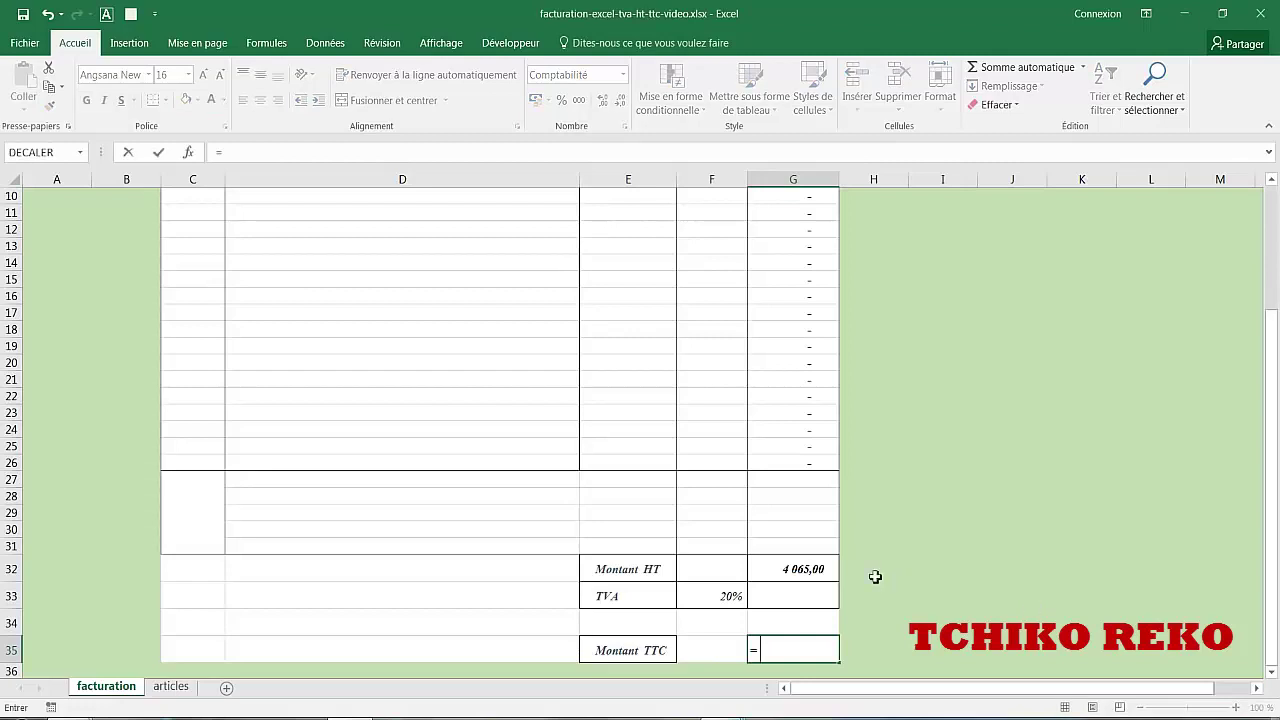
click(826, 570)
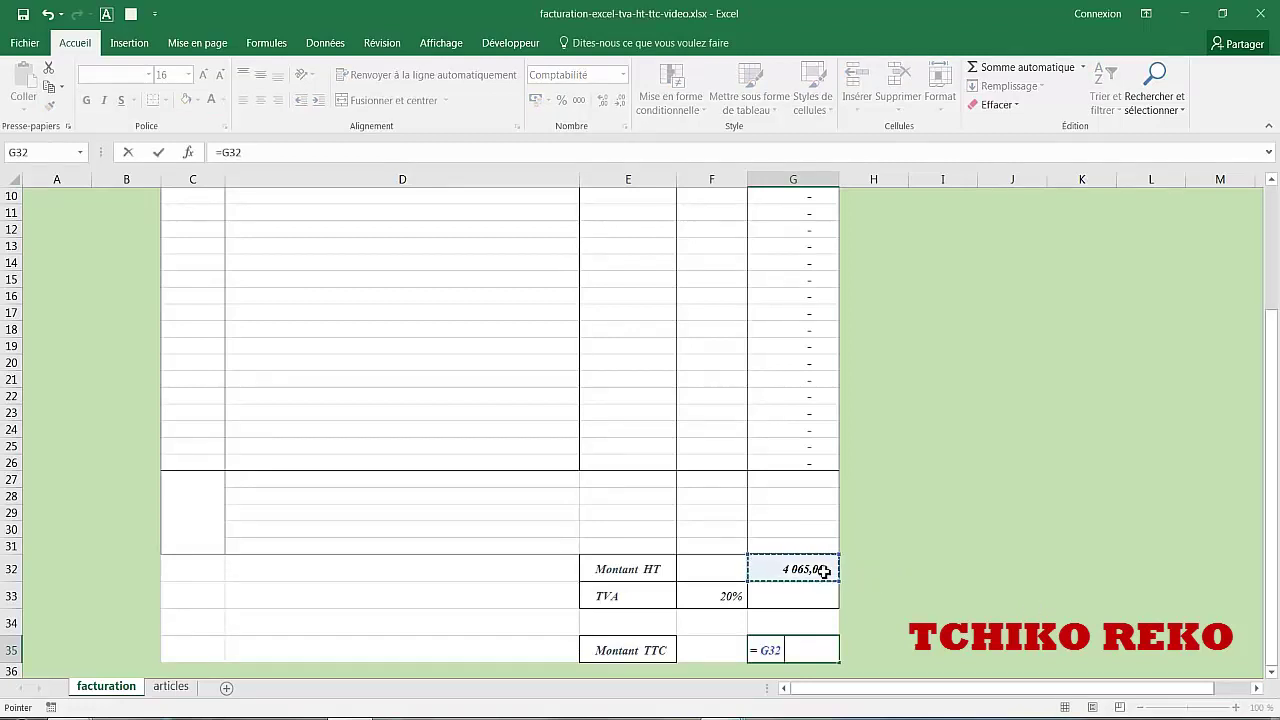
text(*(1+)
click(725, 597)
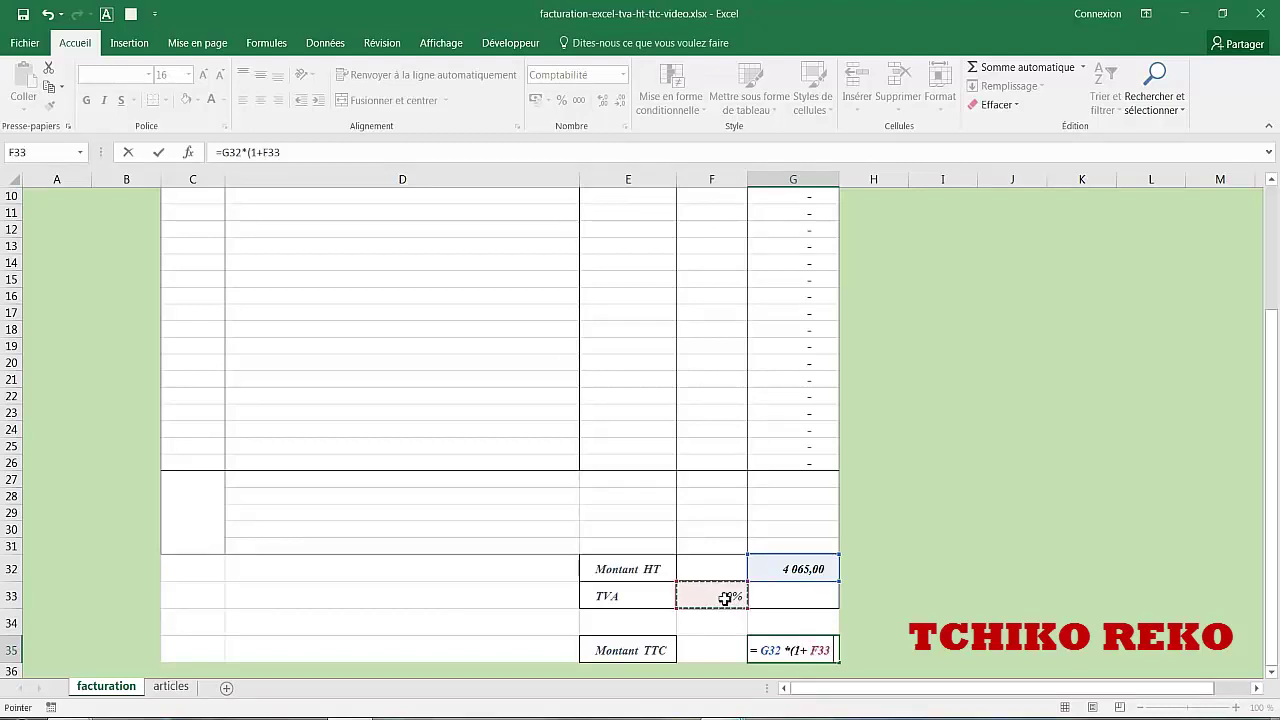
text())
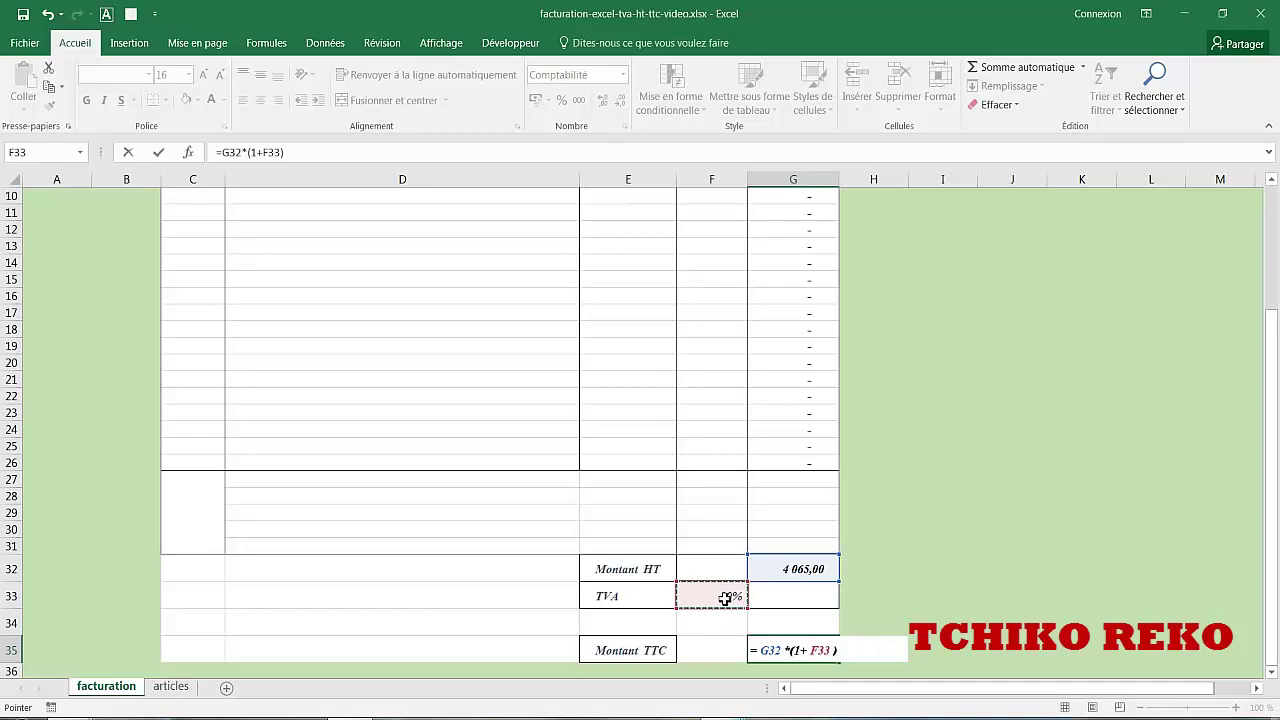
key(Return)
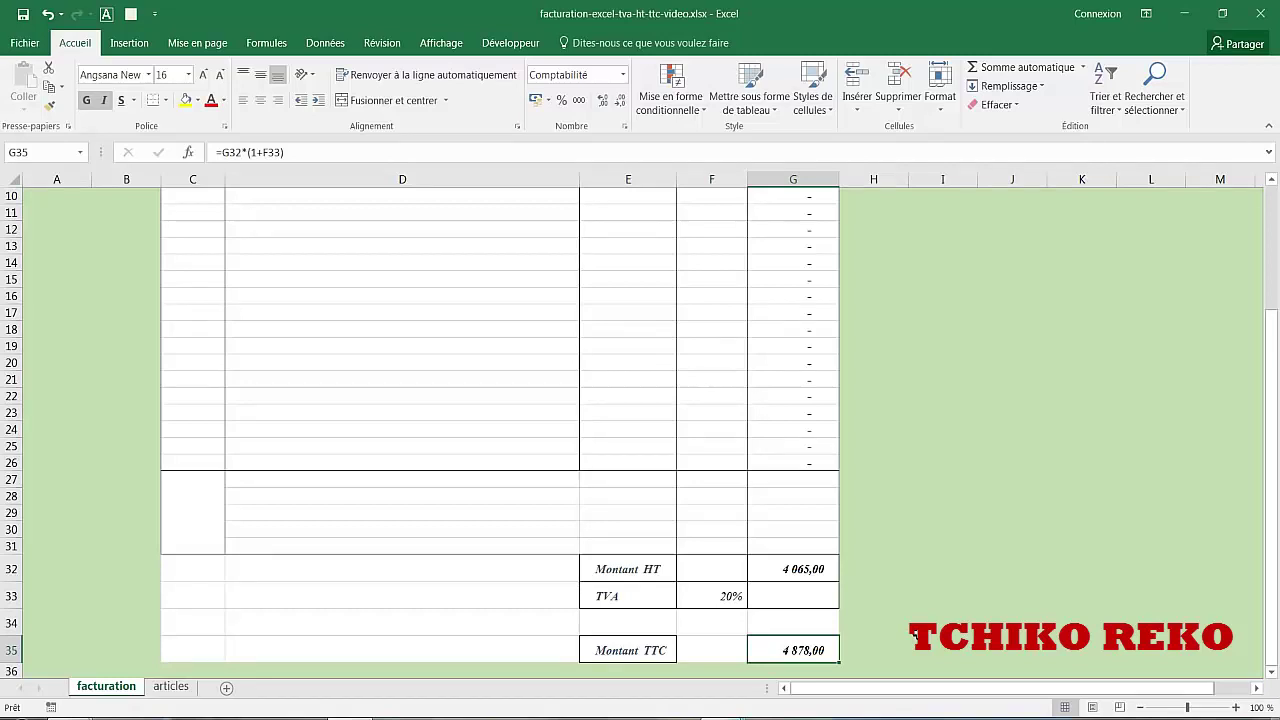
- Copy the code and designation of article b009 from the articles sheet into facturation at C10, as values only
scroll(914, 634, up, 3)
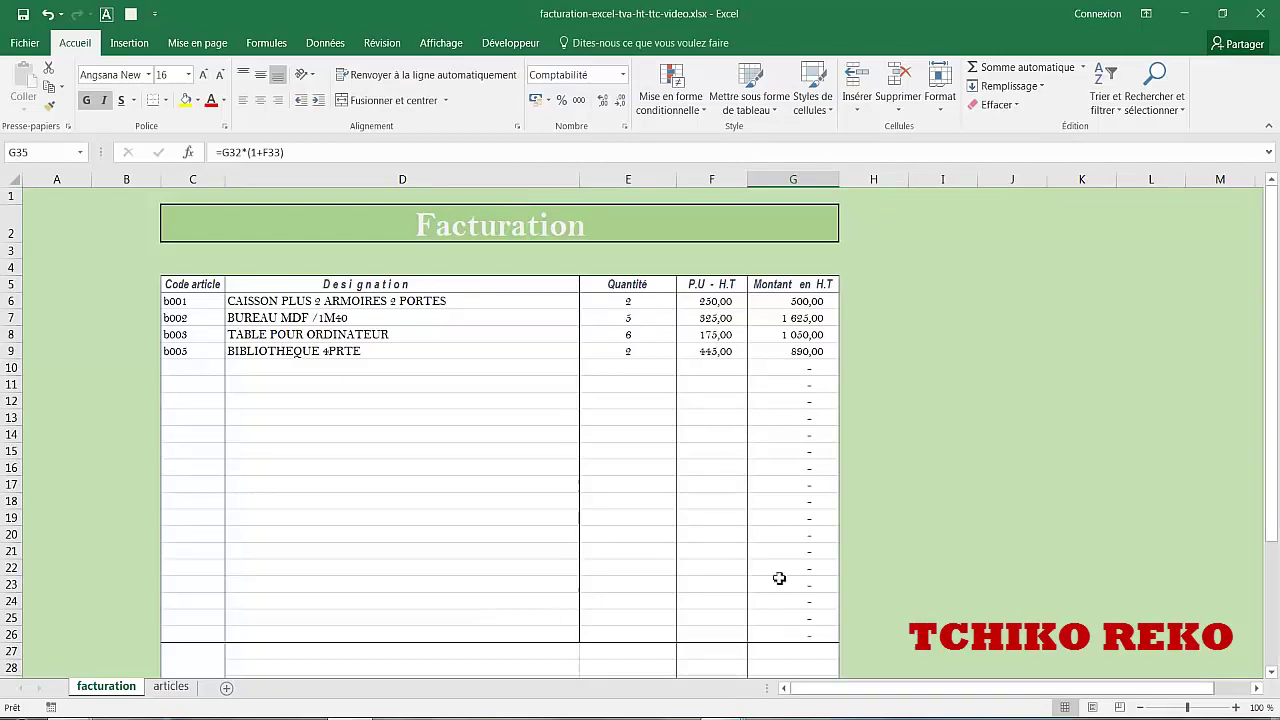
click(178, 687)
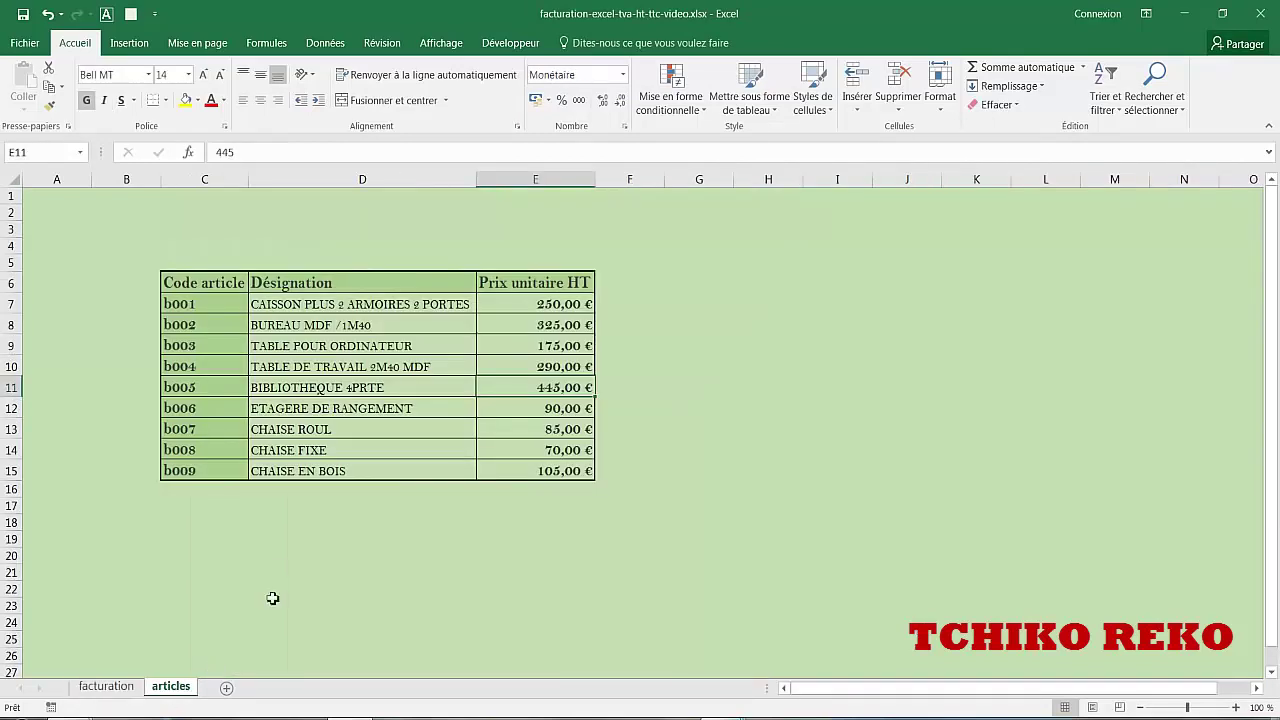
drag(199, 472, 277, 484)
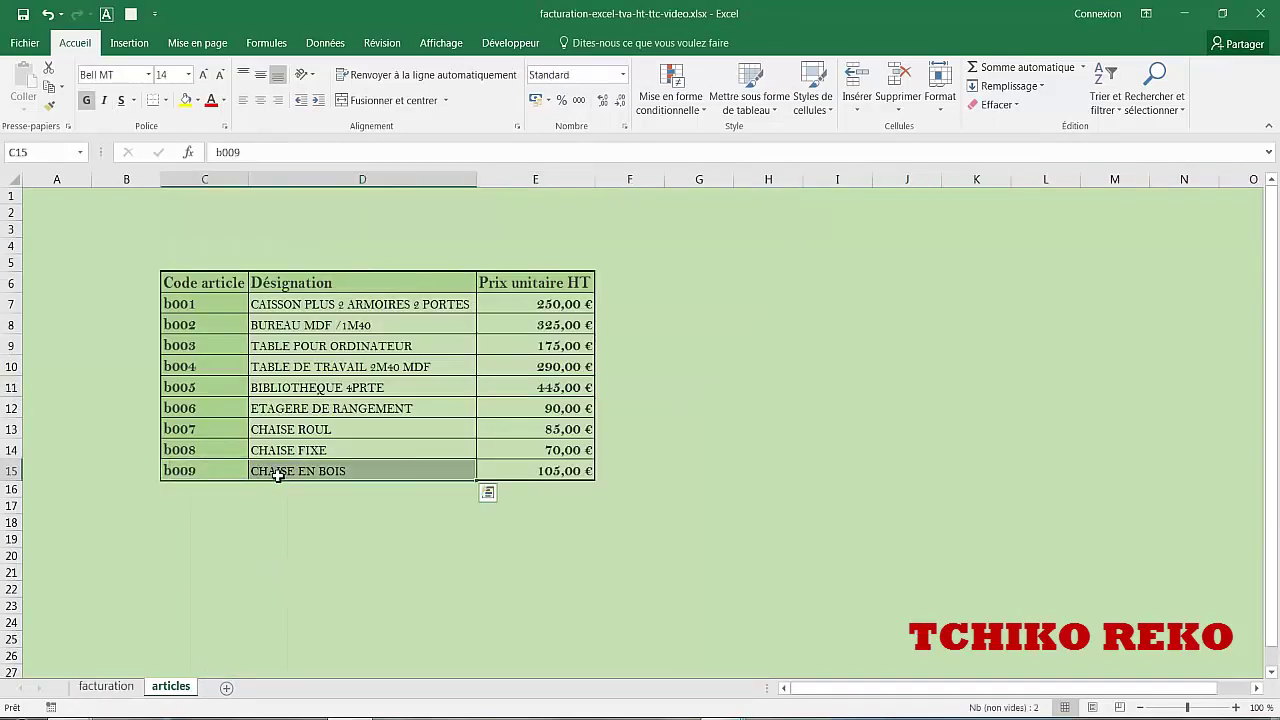
key(ctrl+c)
click(106, 686)
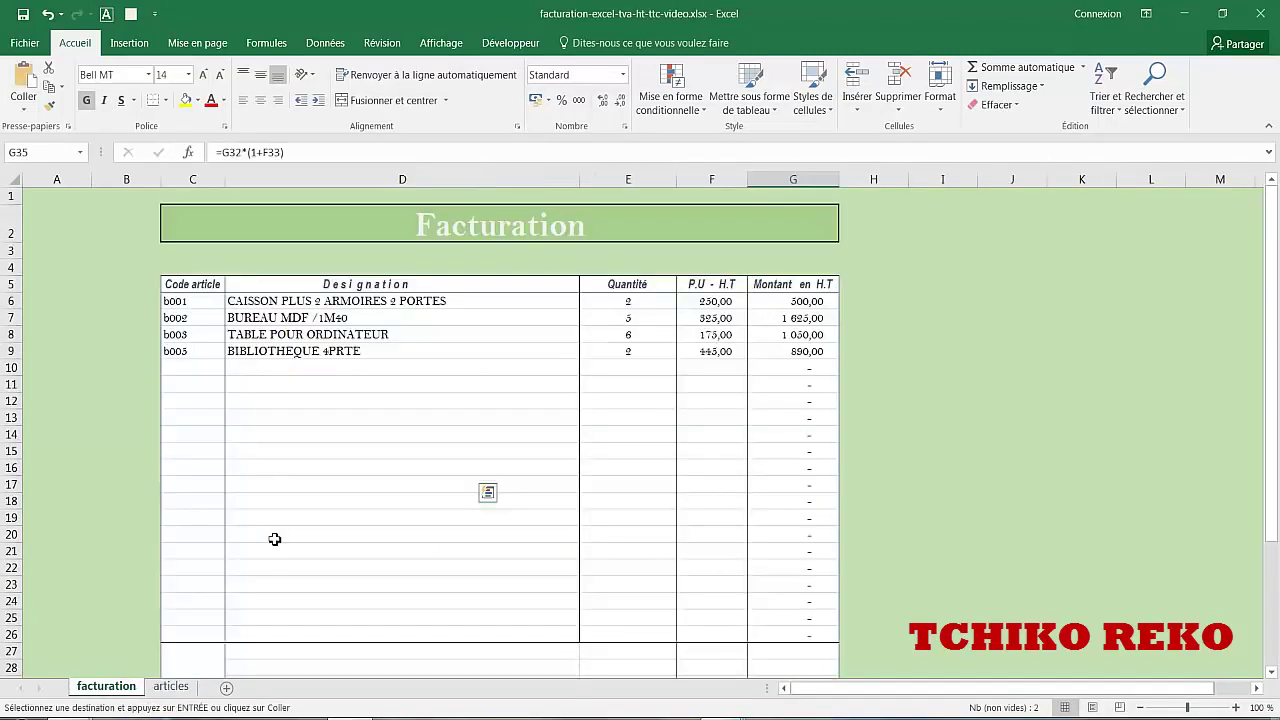
click(201, 369)
key(ctrl+v)
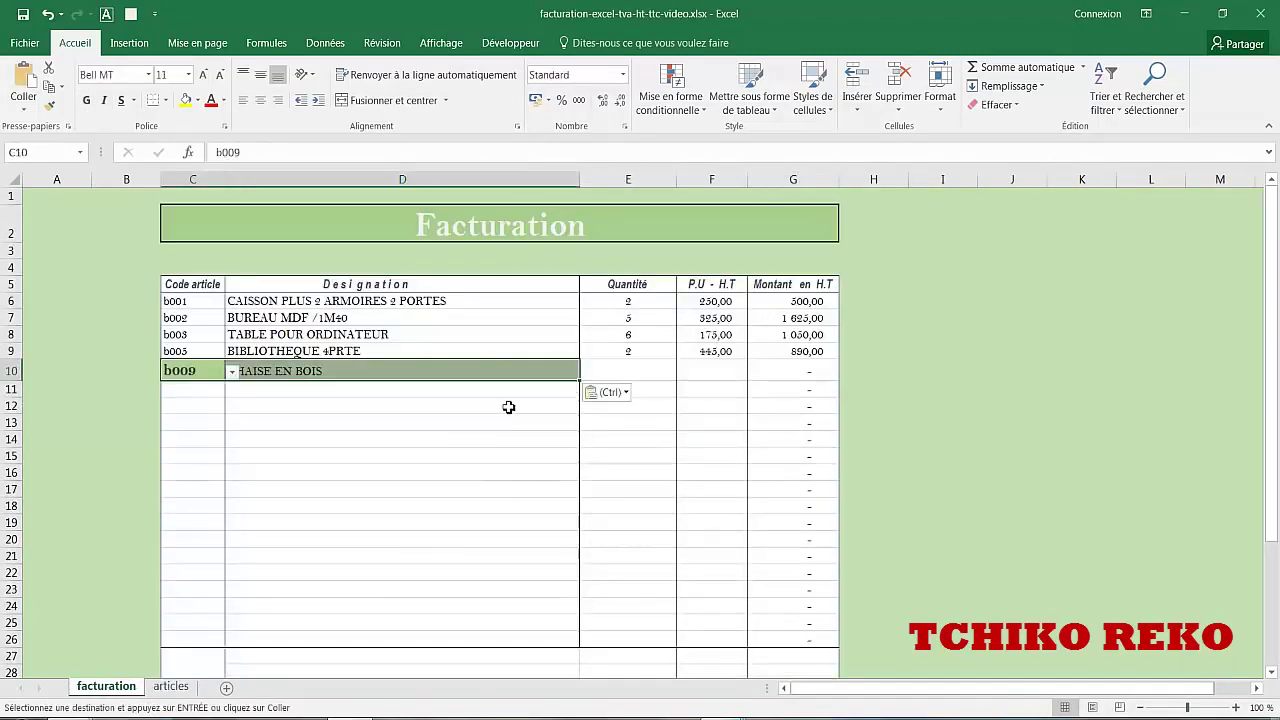
click(606, 392)
click(594, 505)
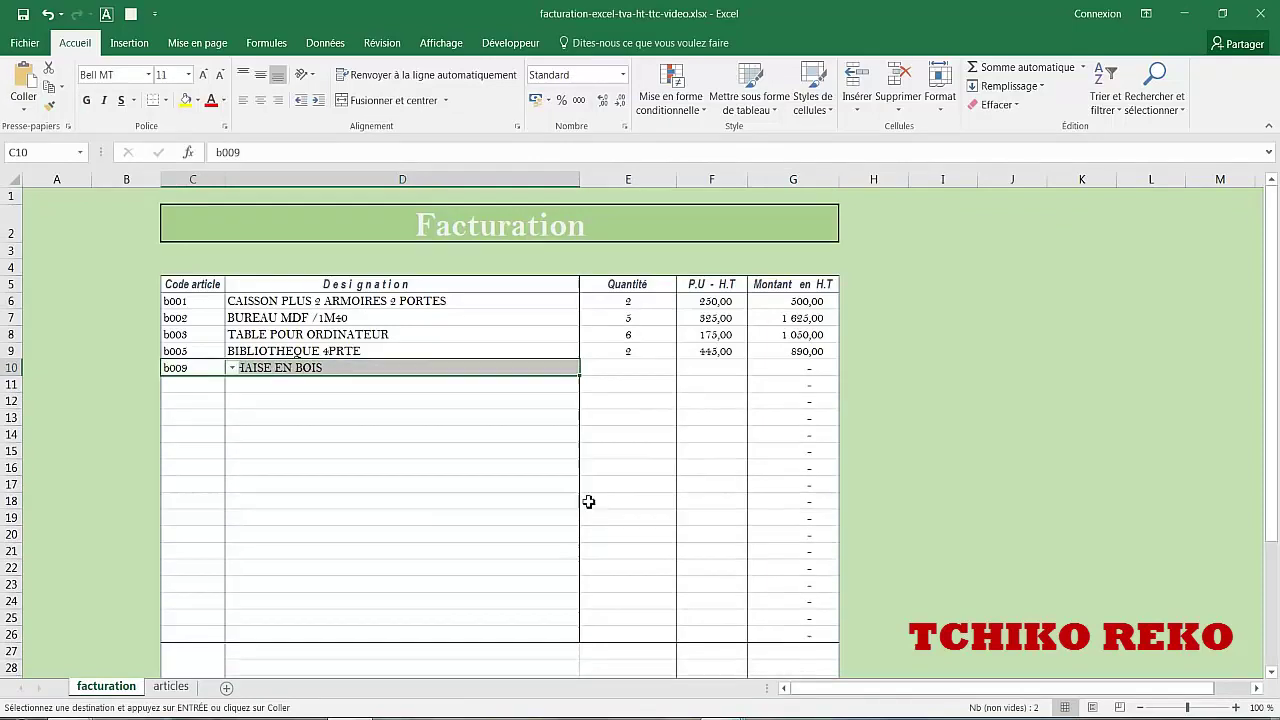
- Copy the unit price of article b009 from the articles sheet into facturation at F10, as values only
click(171, 686)
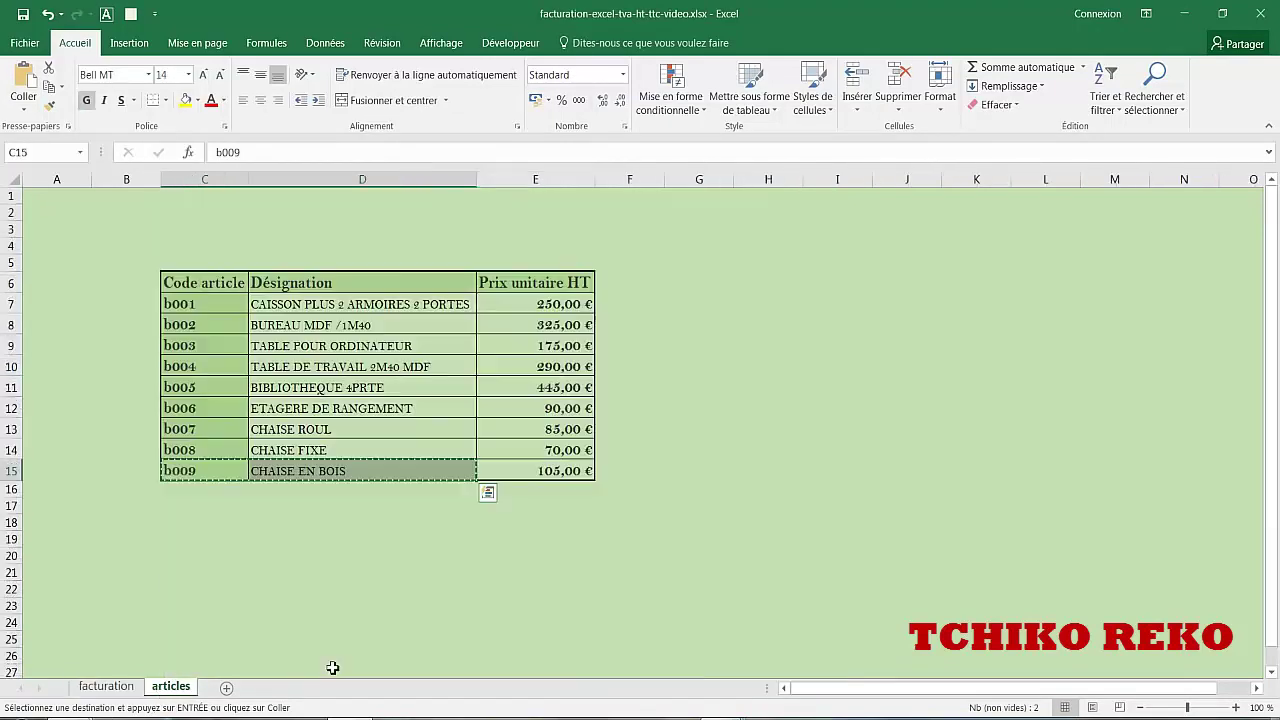
click(558, 470)
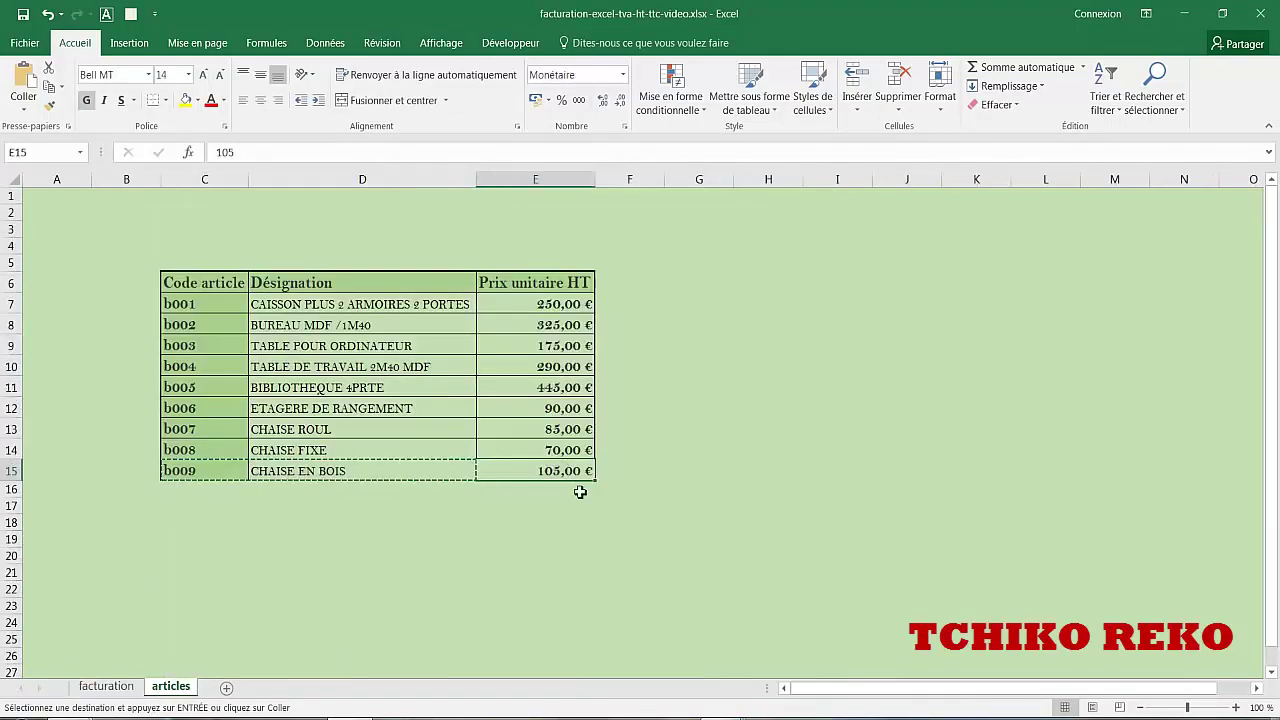
click(106, 686)
click(731, 372)
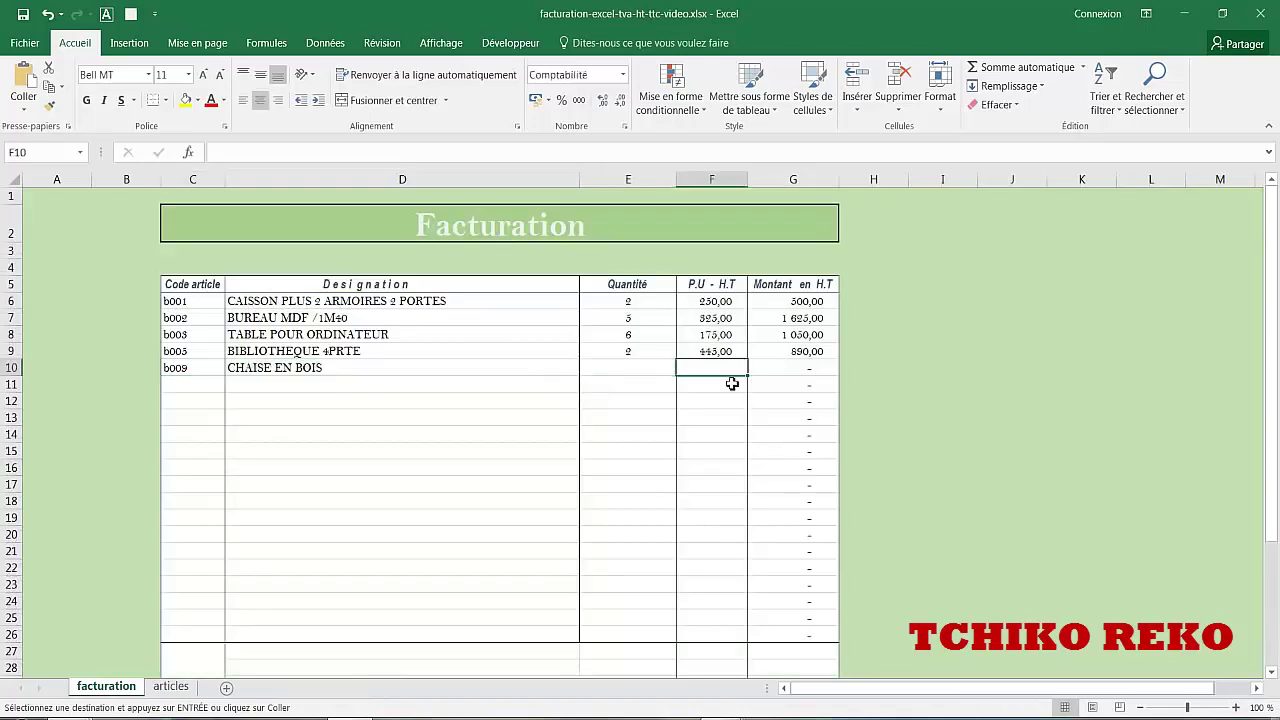
key(ctrl+v)
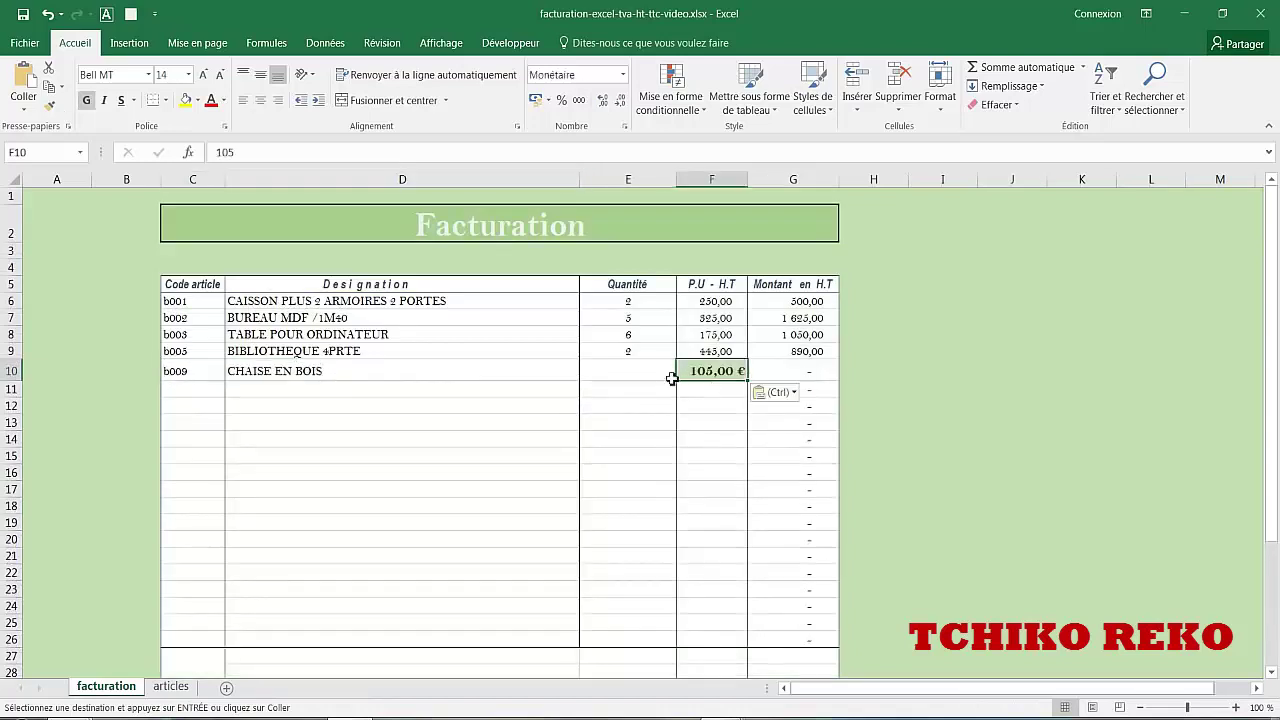
click(776, 392)
click(766, 505)
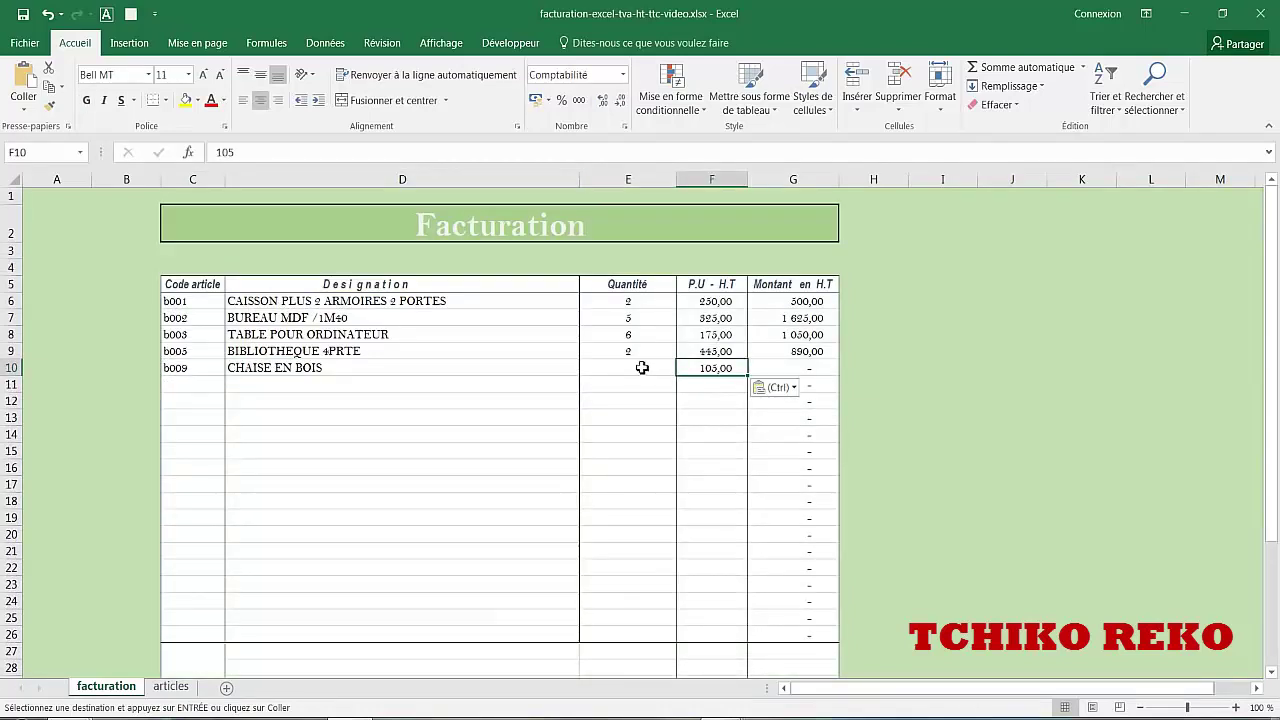
- Enter the quantity 3 for article b009 in cell E10 and check the Montant HT and Montant TTC totals
click(648, 369)
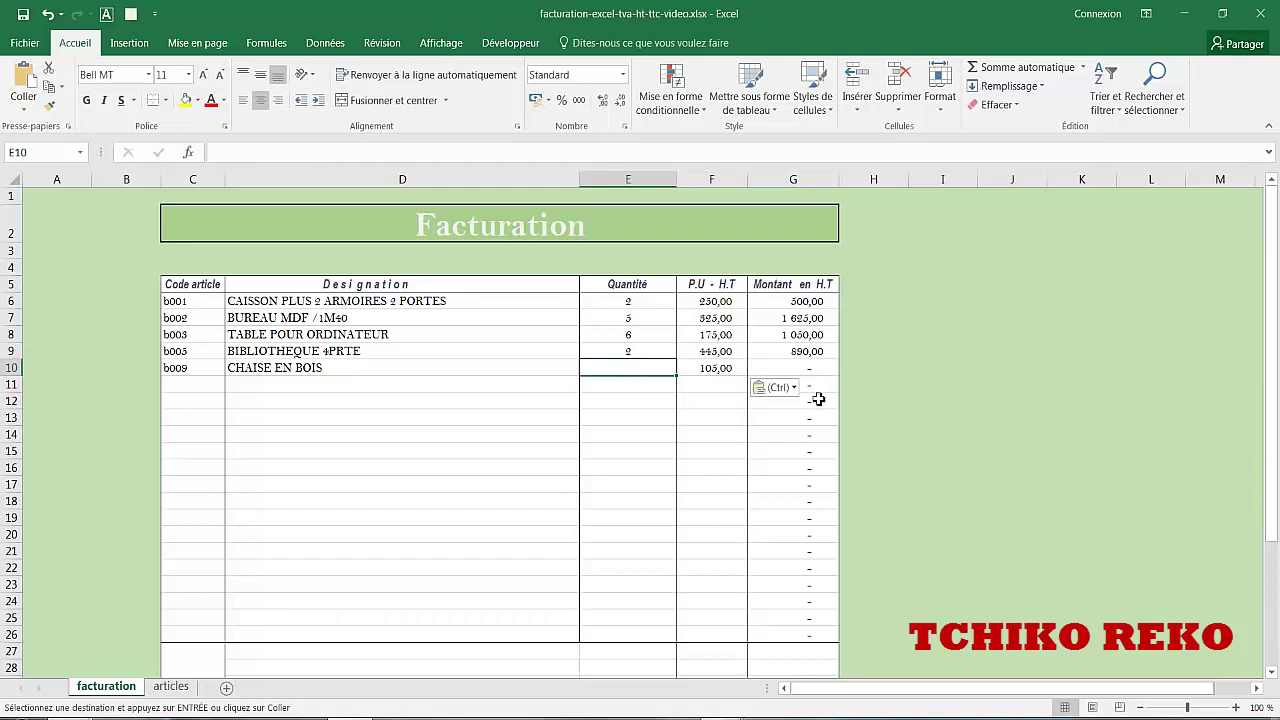
text(3)
key(Return)
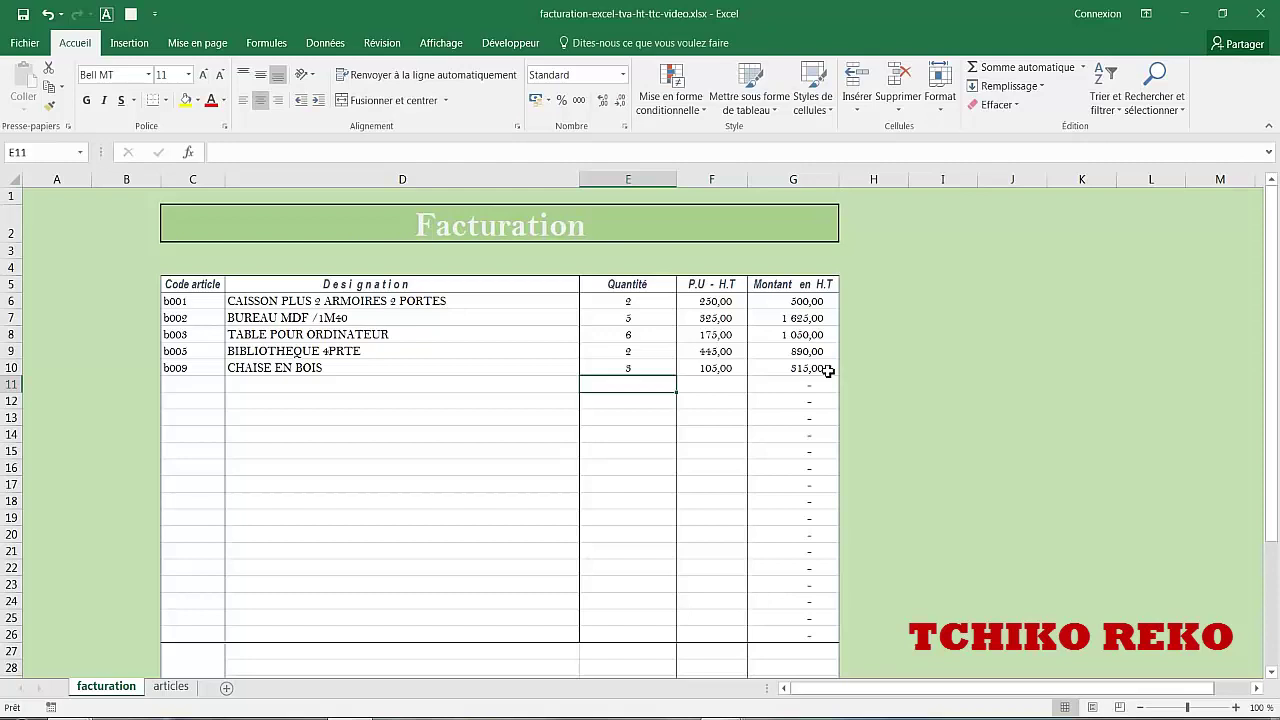
scroll(928, 455, down, 3)
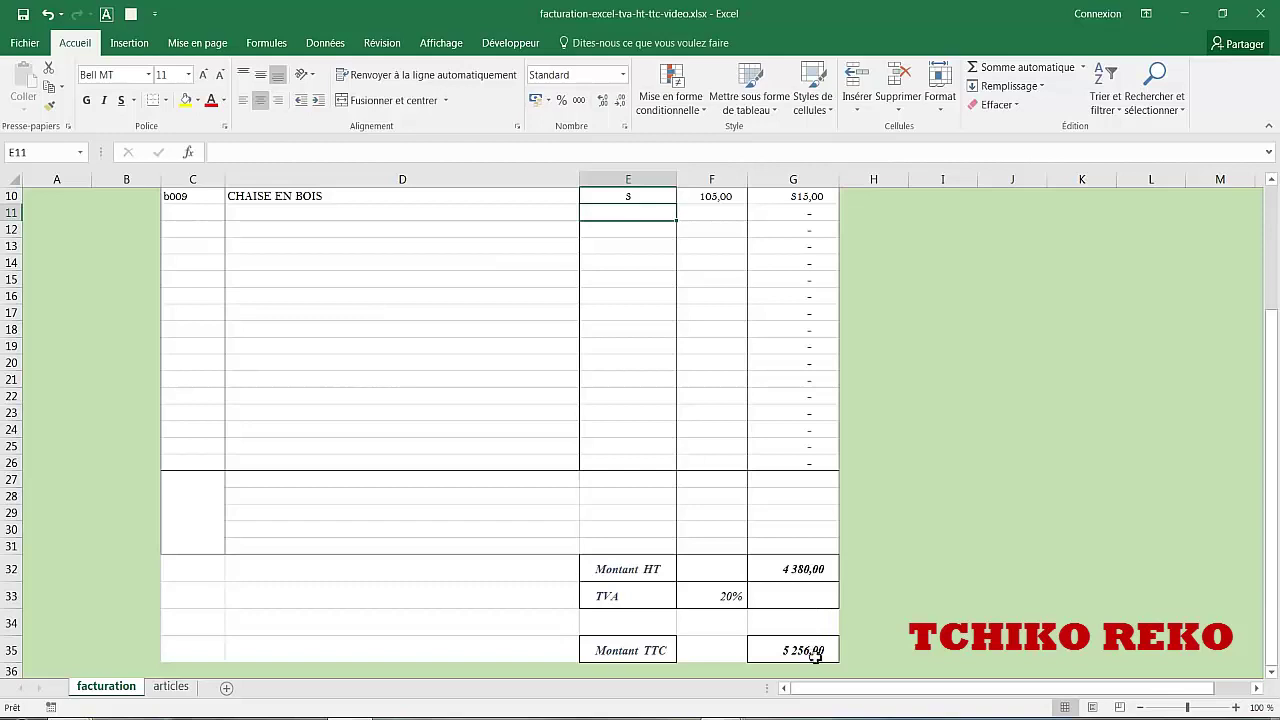
scroll(950, 504, up, 3)
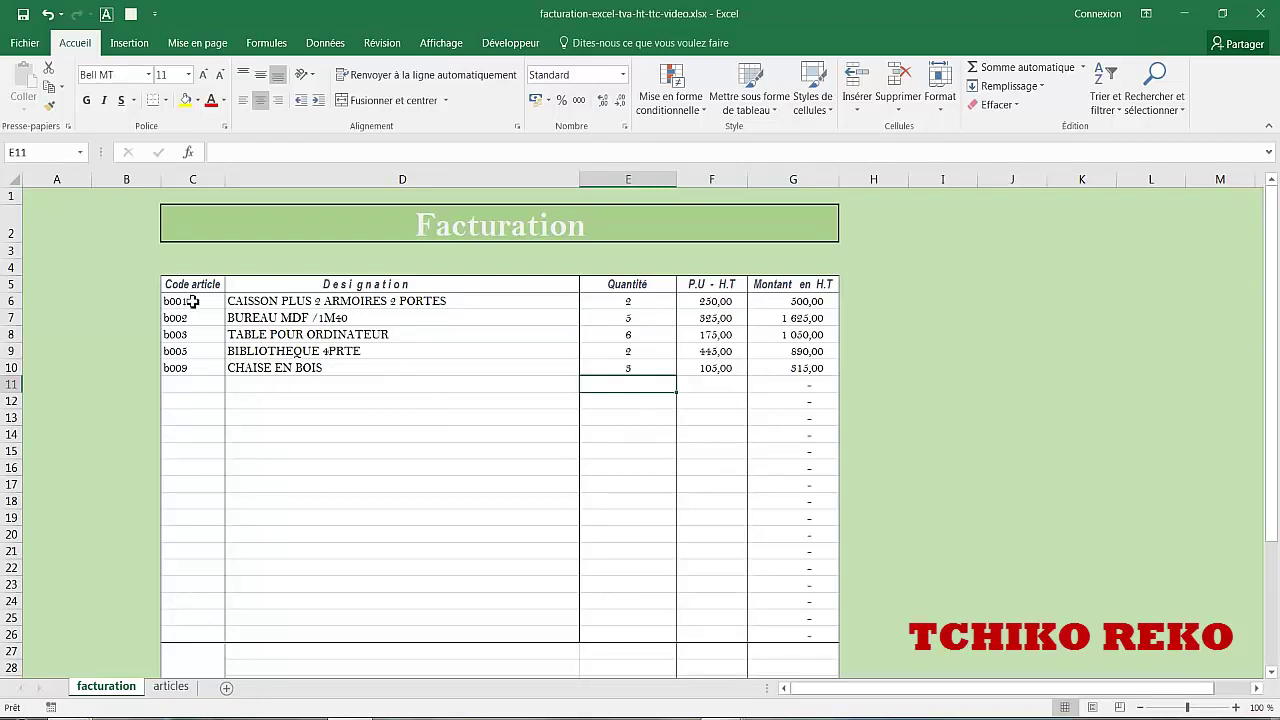
- Clear the article codes, designations, quantities and unit prices from the invoice lines in C6:F11
drag(191, 301, 692, 381)
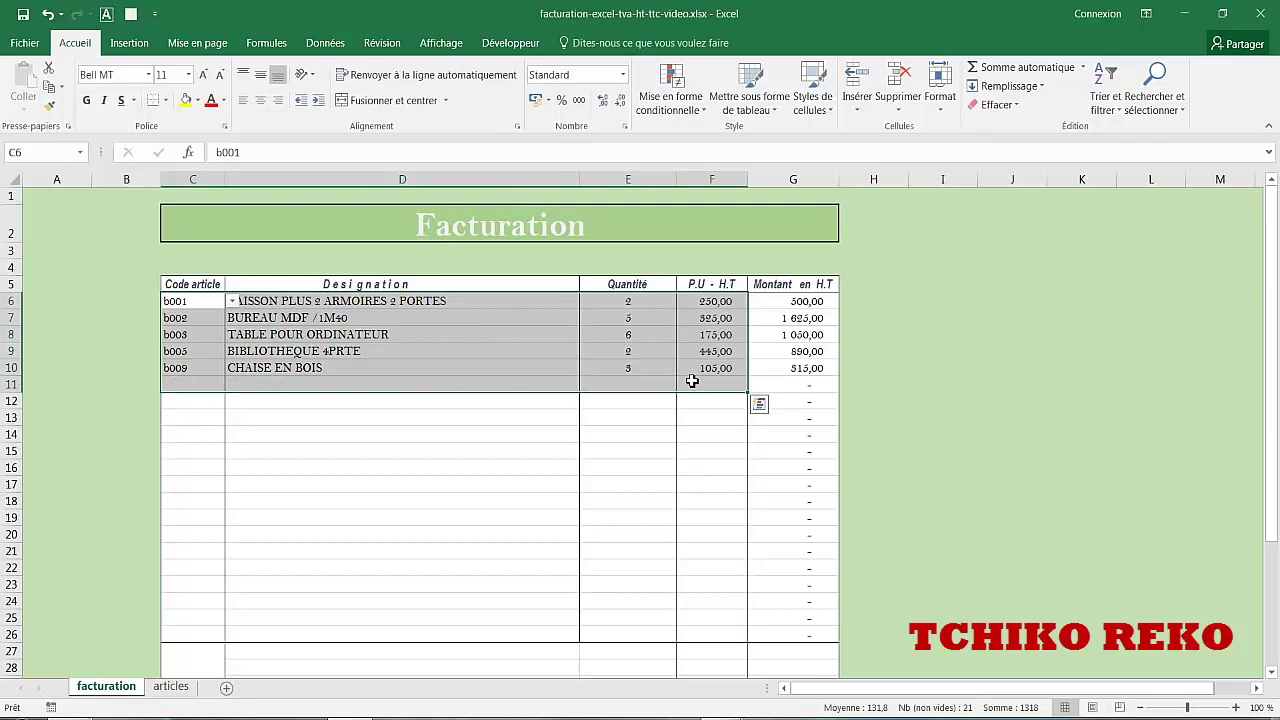
key(Delete)
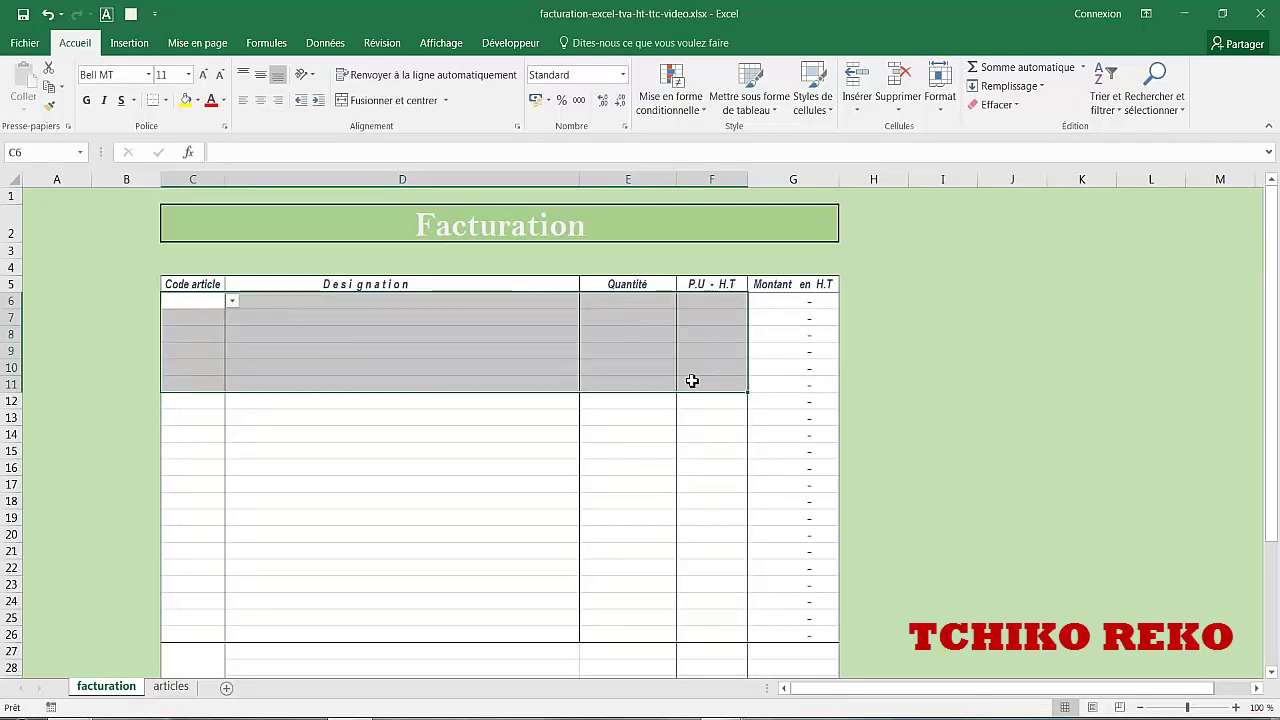
click(922, 385)
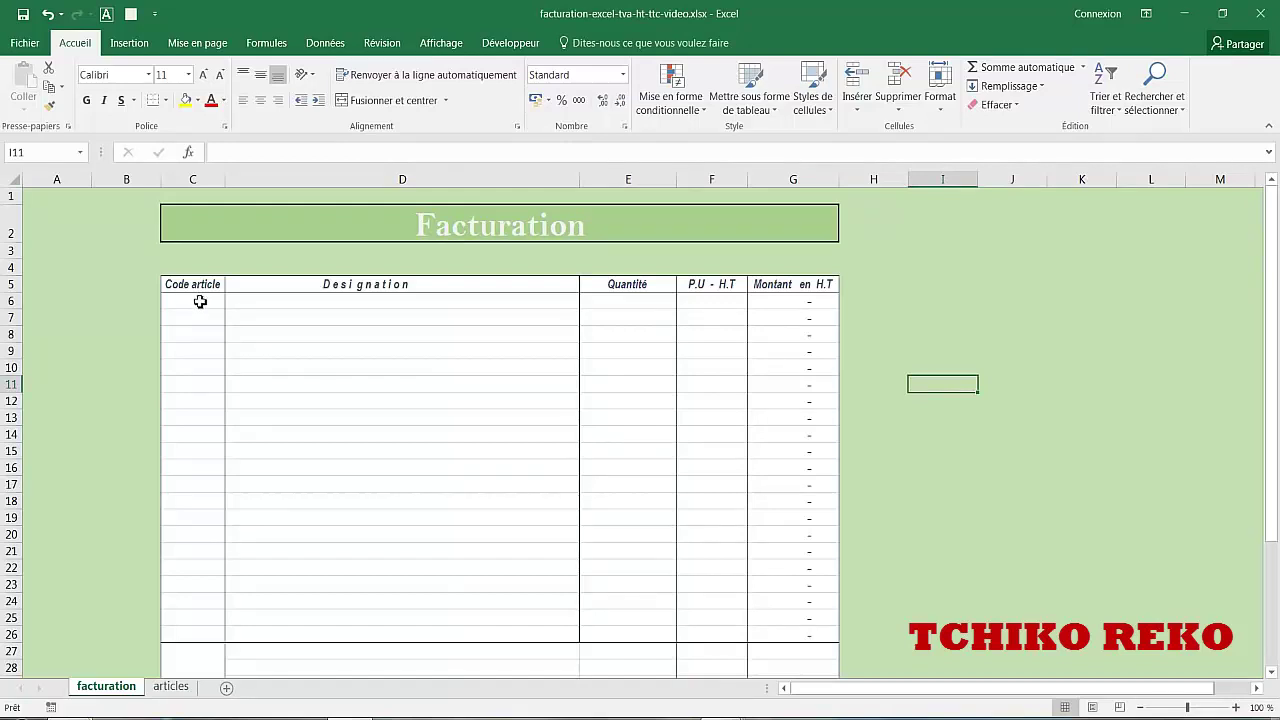
- Set the data validation of the Code article cells C6:C26 to allow a list (Liste)
drag(198, 301, 194, 636)
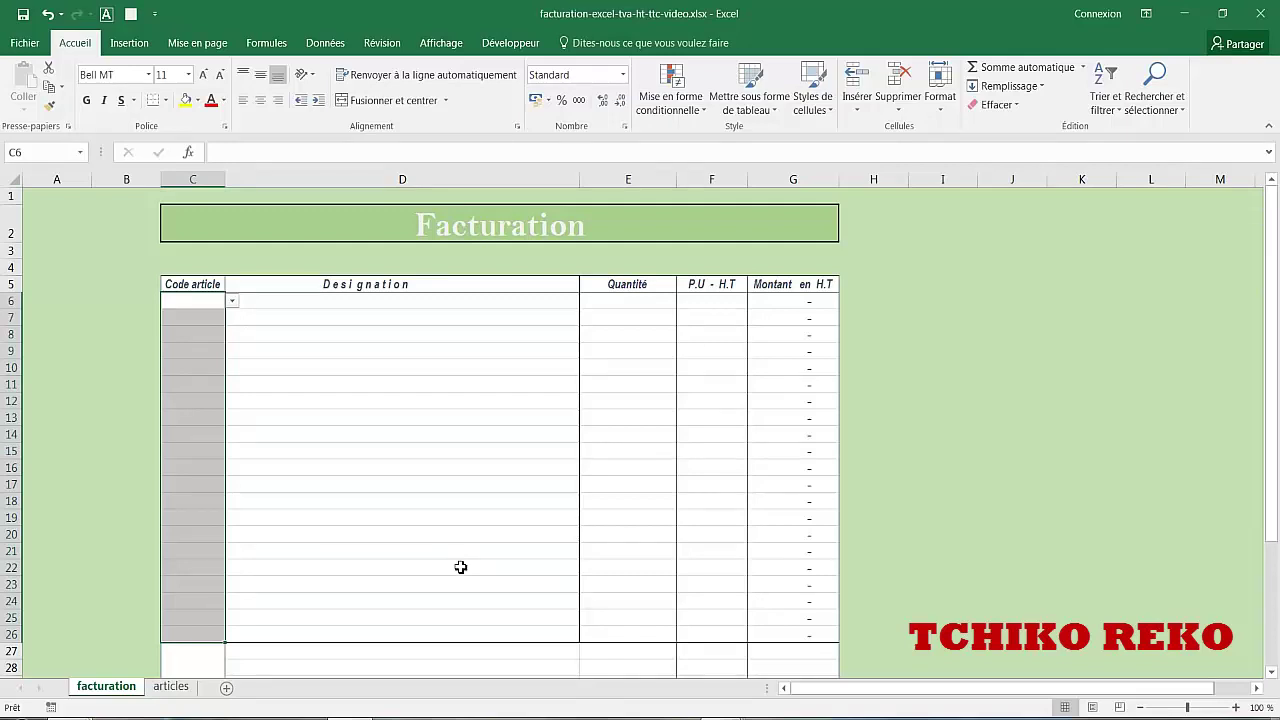
click(330, 45)
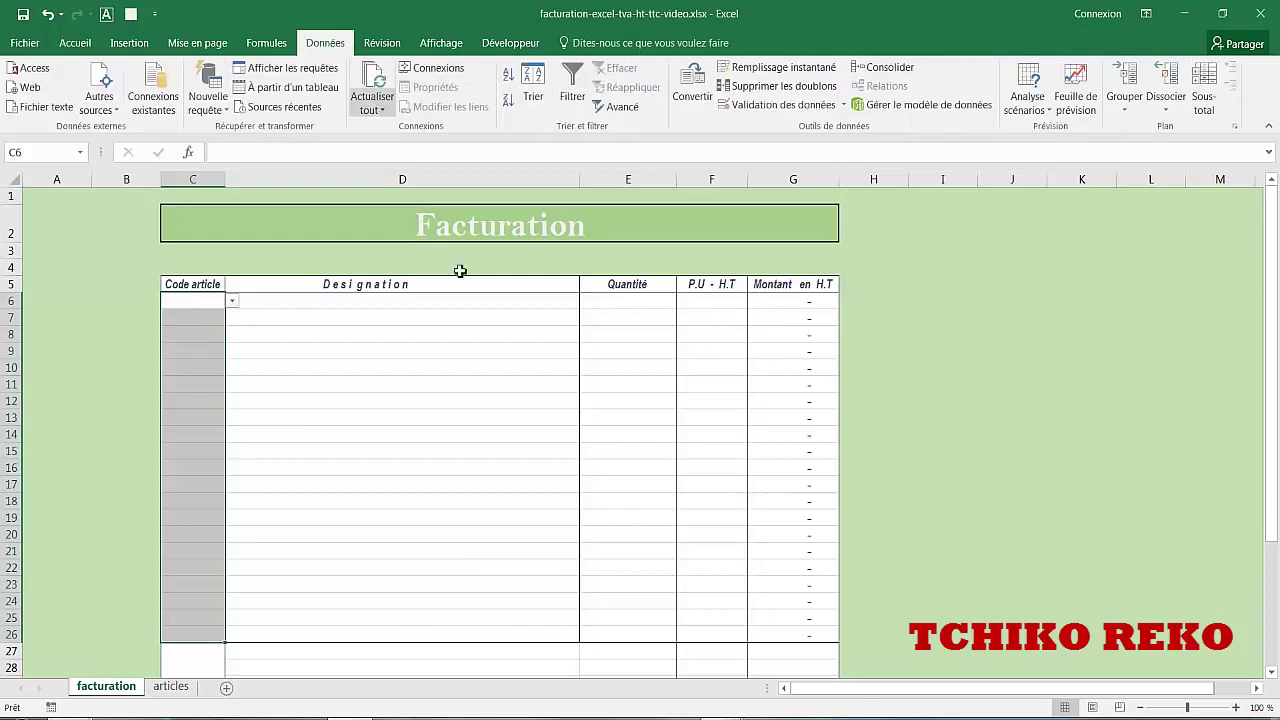
click(831, 107)
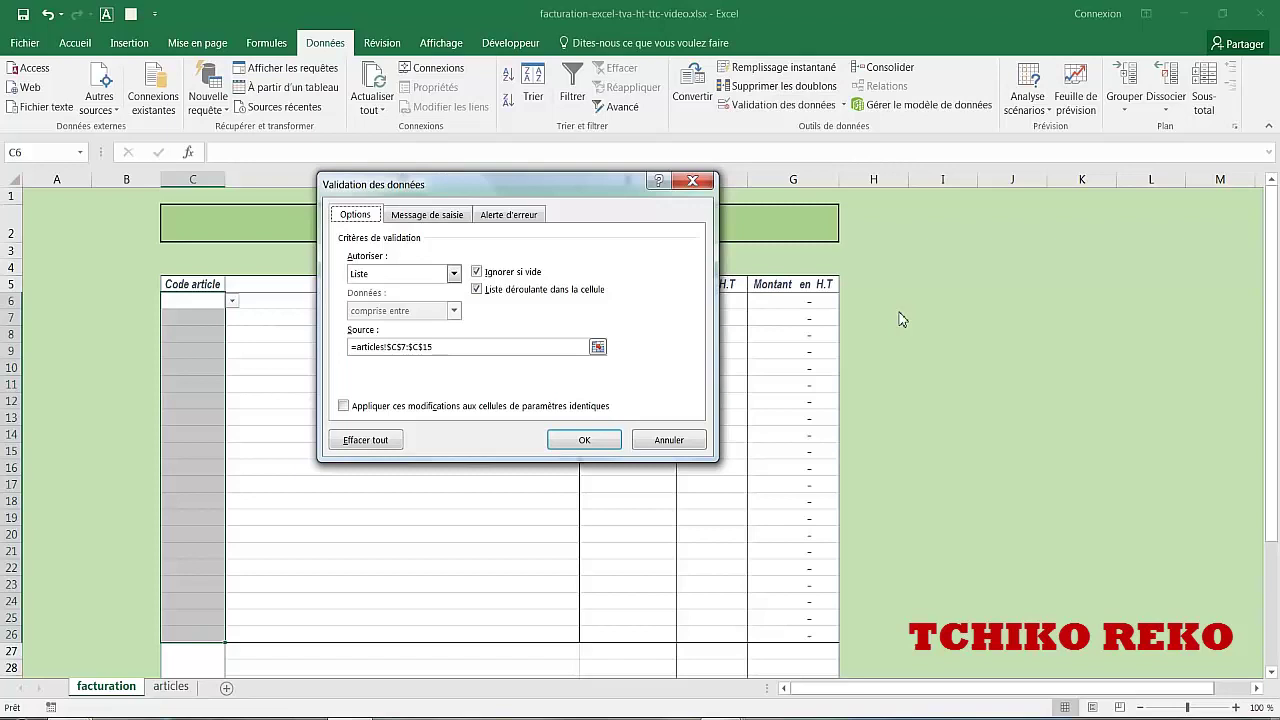
click(453, 275)
click(450, 284)
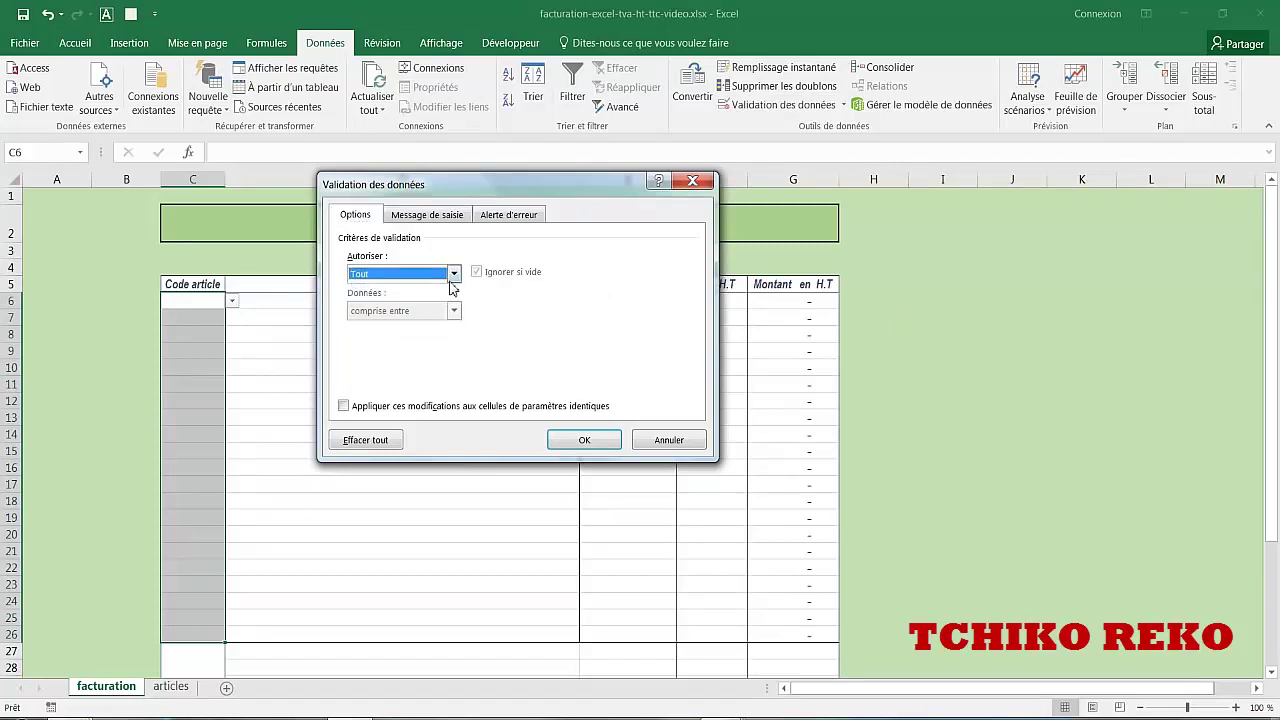
click(453, 275)
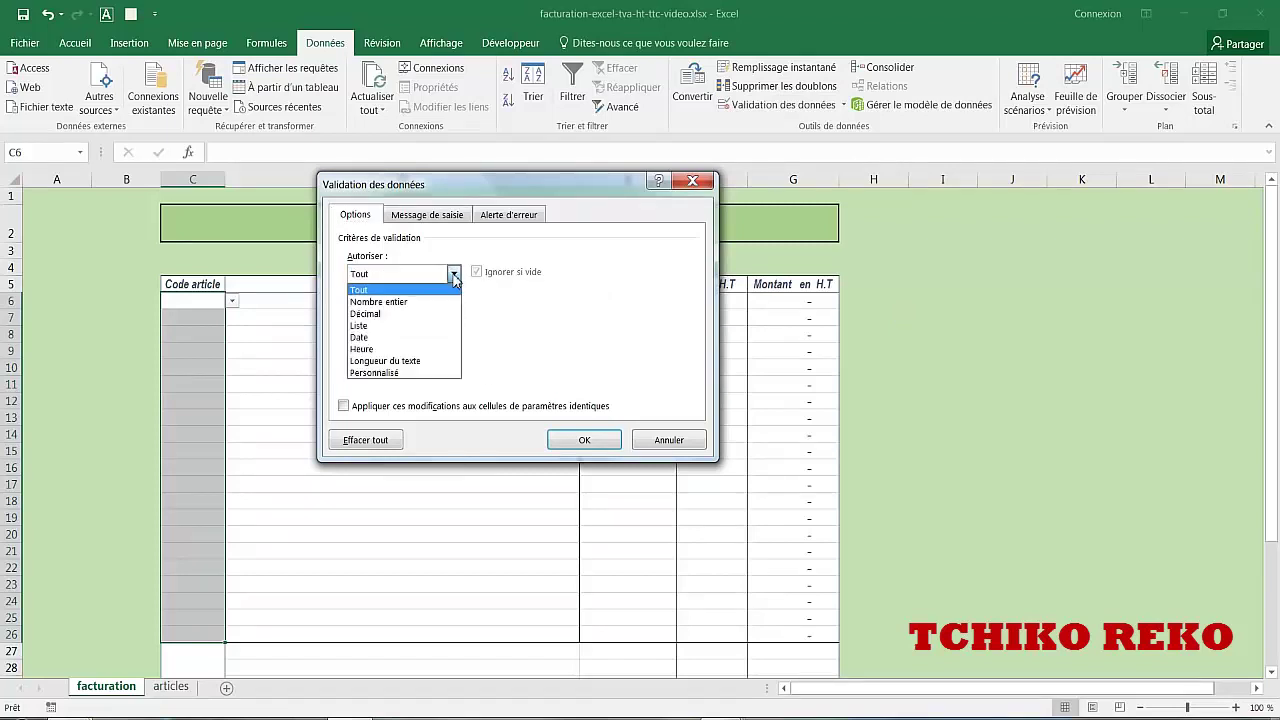
click(405, 327)
- Replace the validation list's source with the article codes =articles!$C$7:$C$15 and apply it
drag(479, 347, 349, 345)
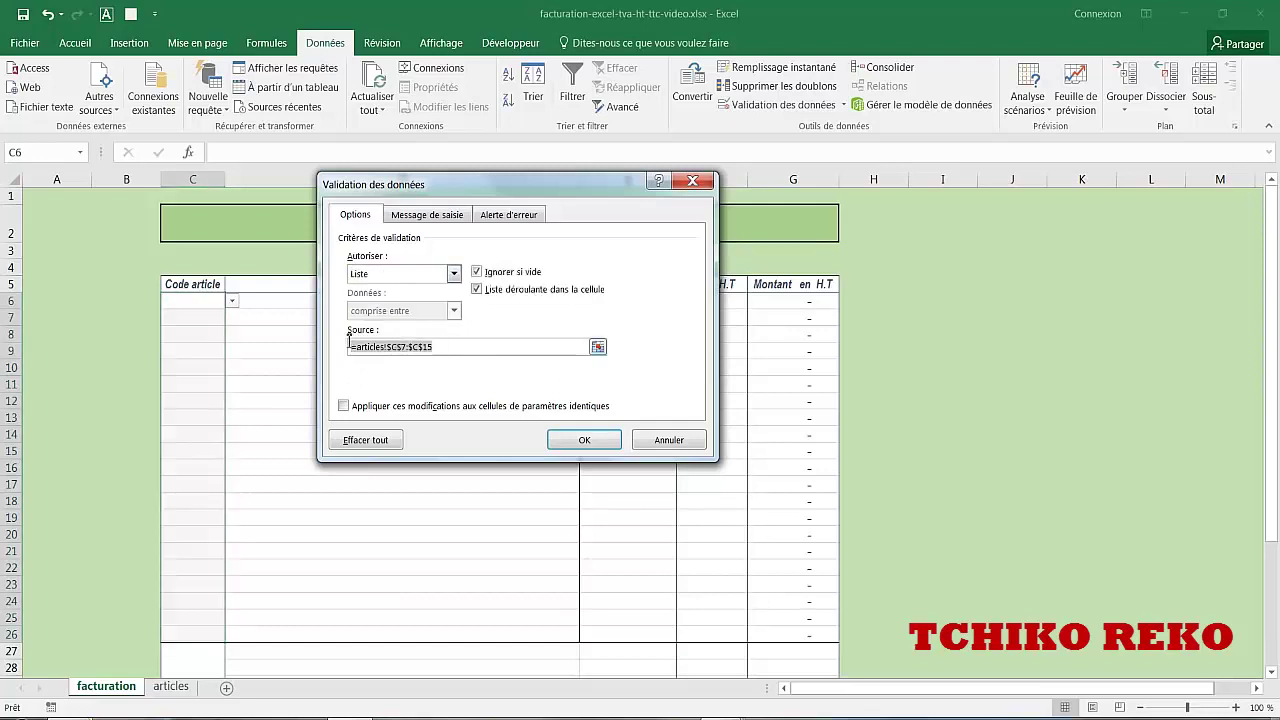
key(BackSpace)
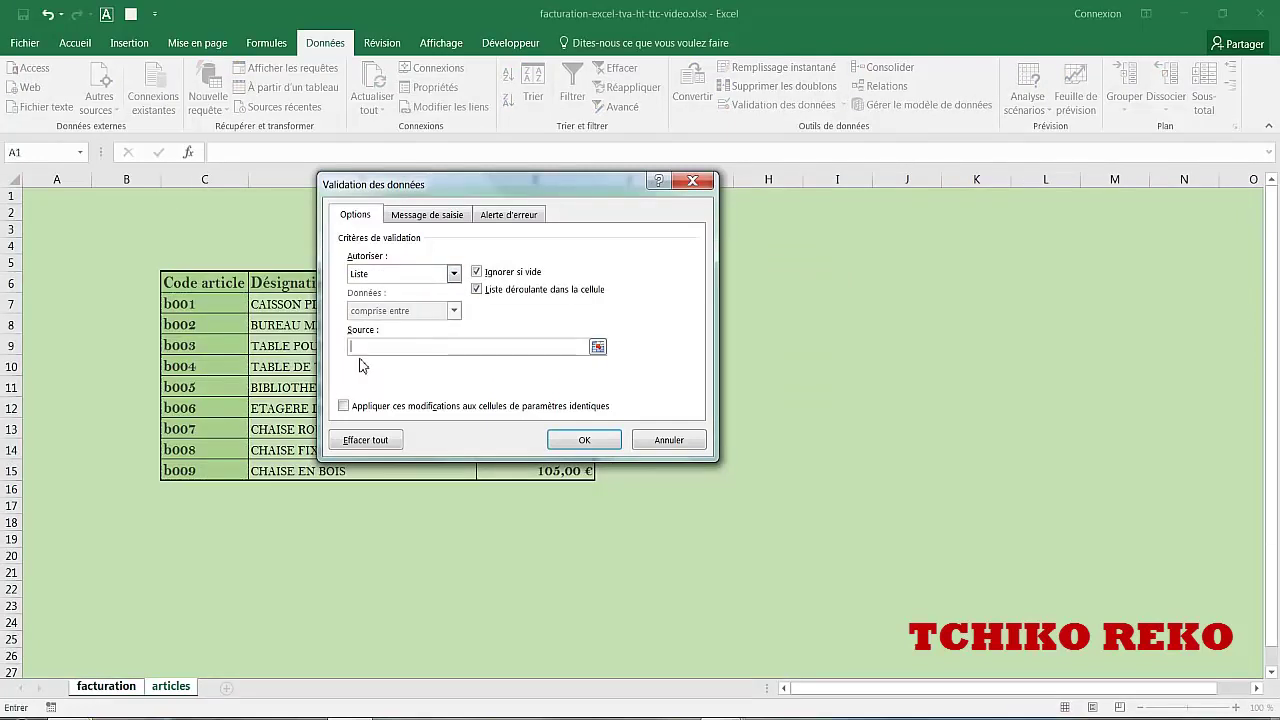
drag(458, 190, 681, 208)
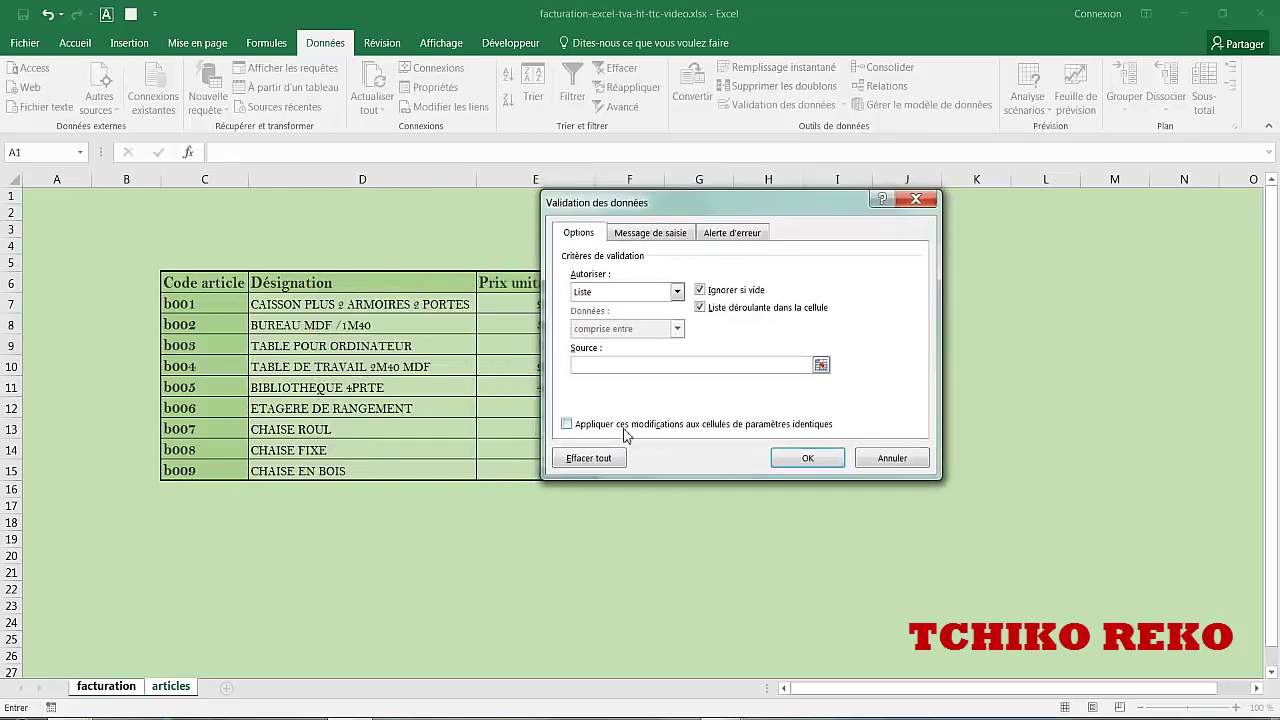
click(167, 688)
drag(210, 305, 190, 472)
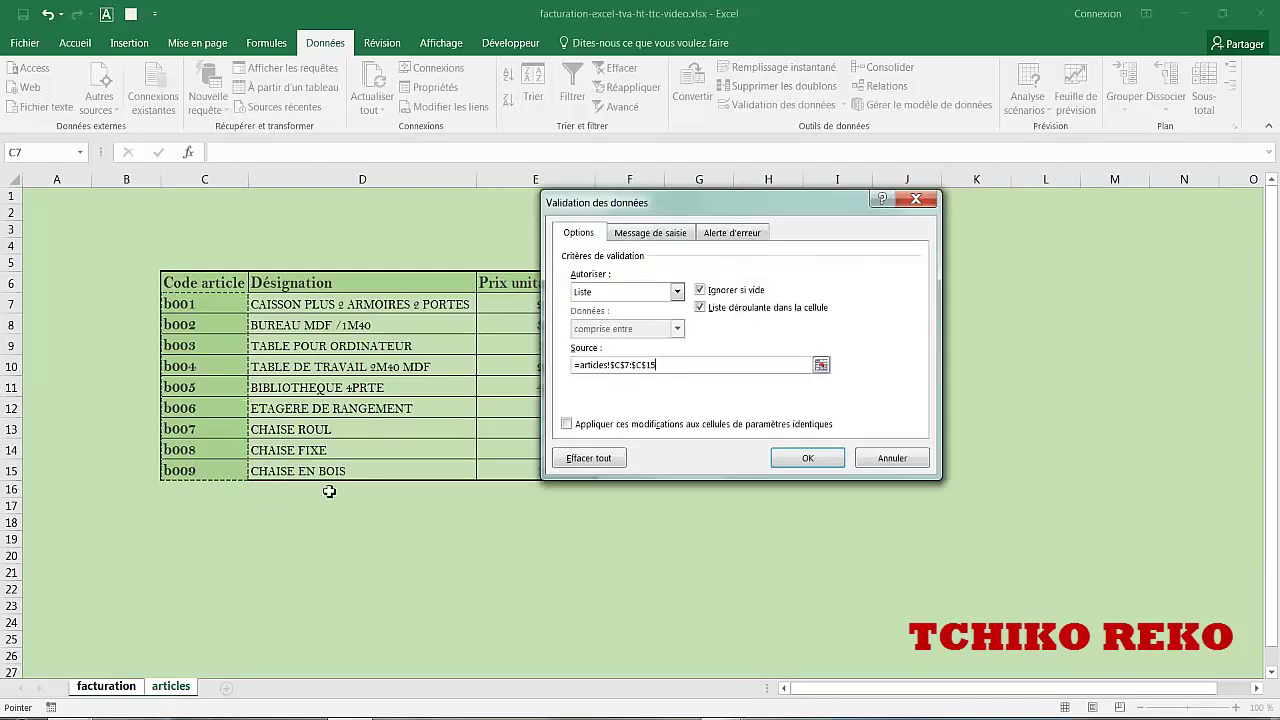
click(810, 460)
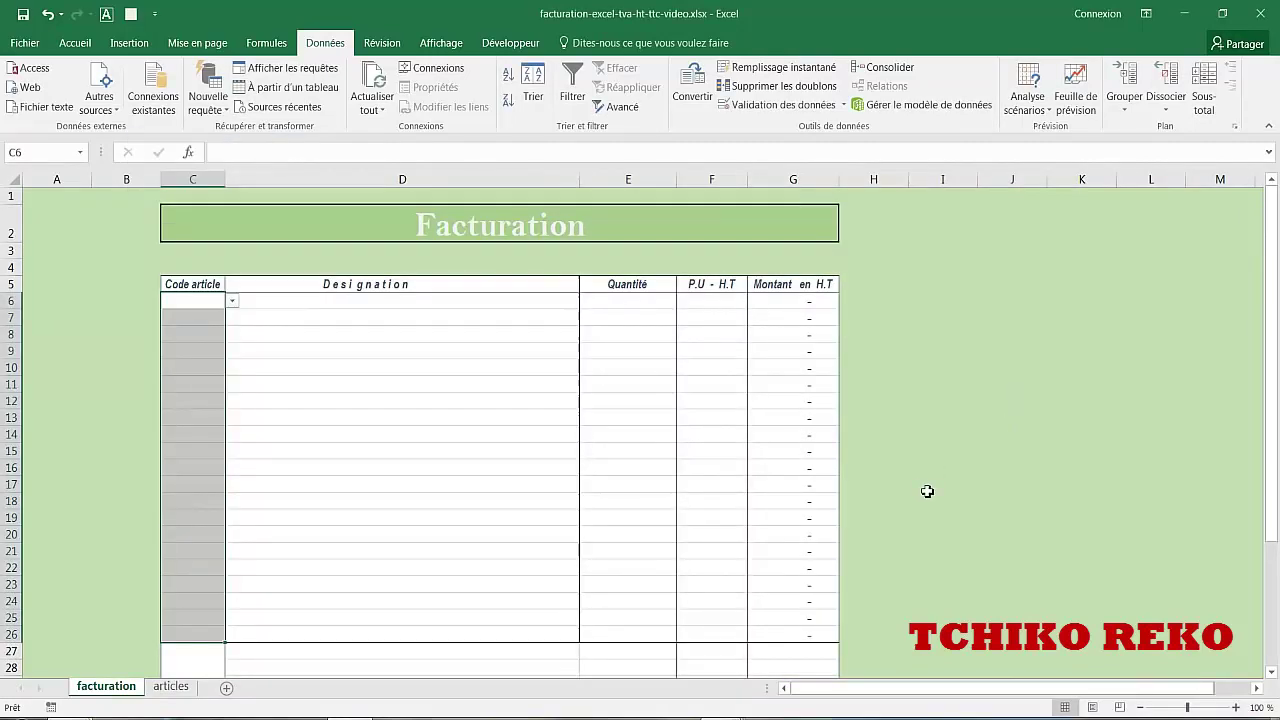
- Choose article code b004 in C6 and b003 in C7 from their dropdown lists, and check the articles sheet
click(196, 336)
click(207, 308)
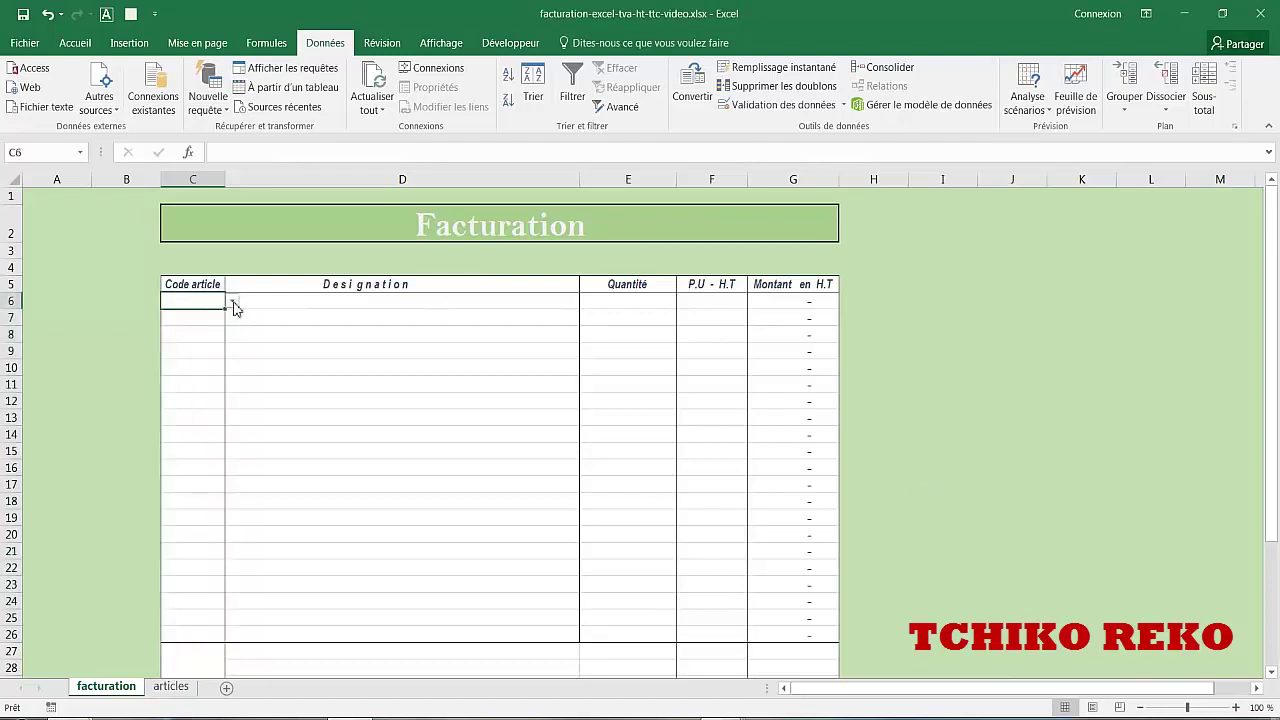
click(232, 301)
click(203, 353)
click(208, 320)
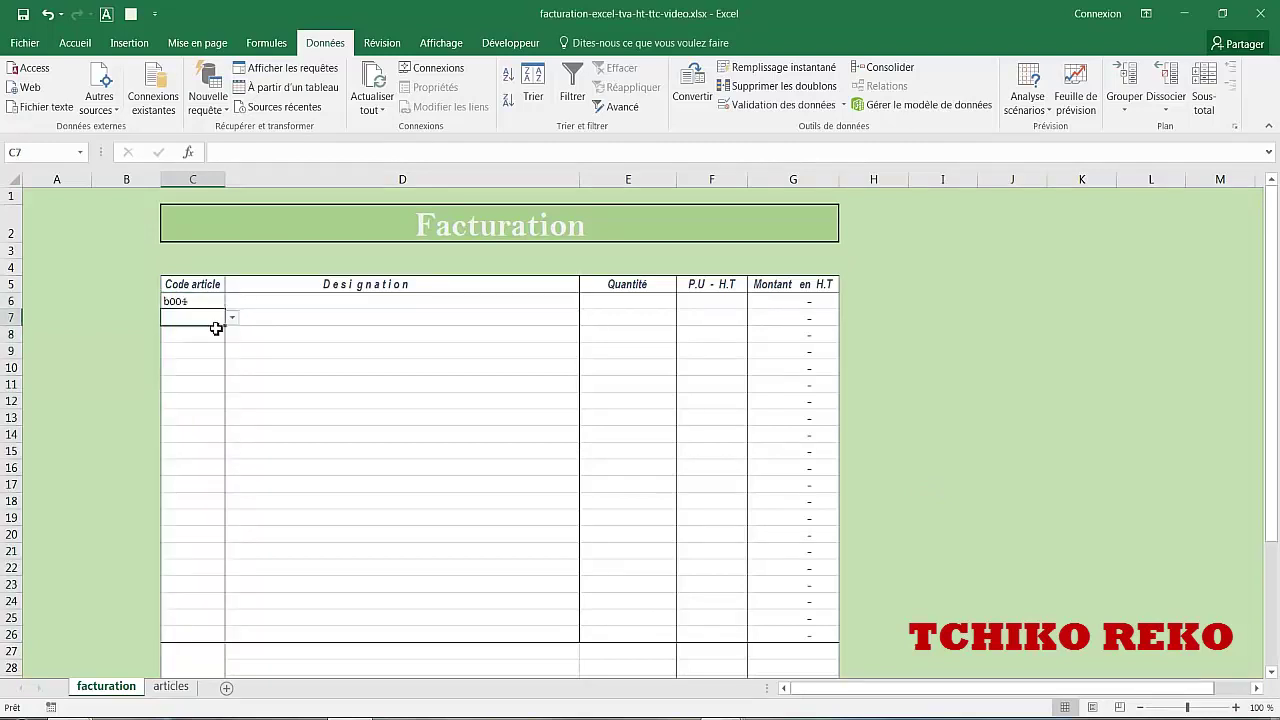
click(232, 317)
click(193, 356)
click(170, 688)
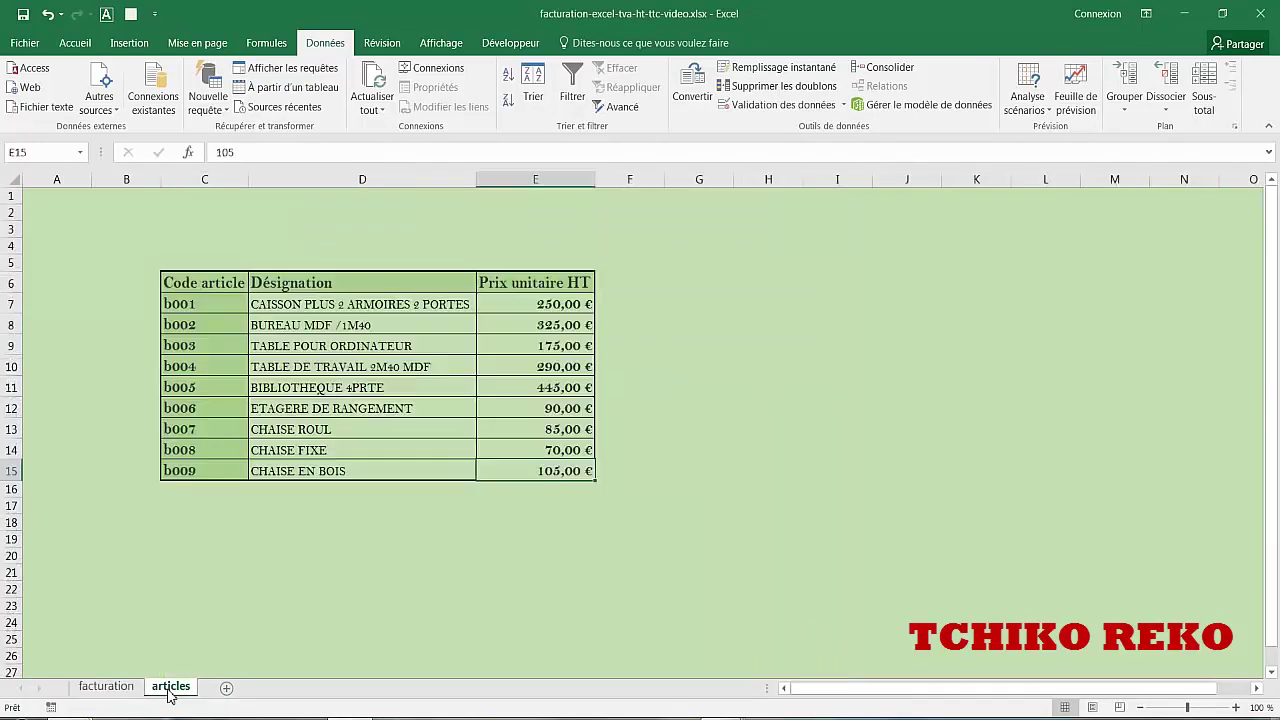
click(106, 687)
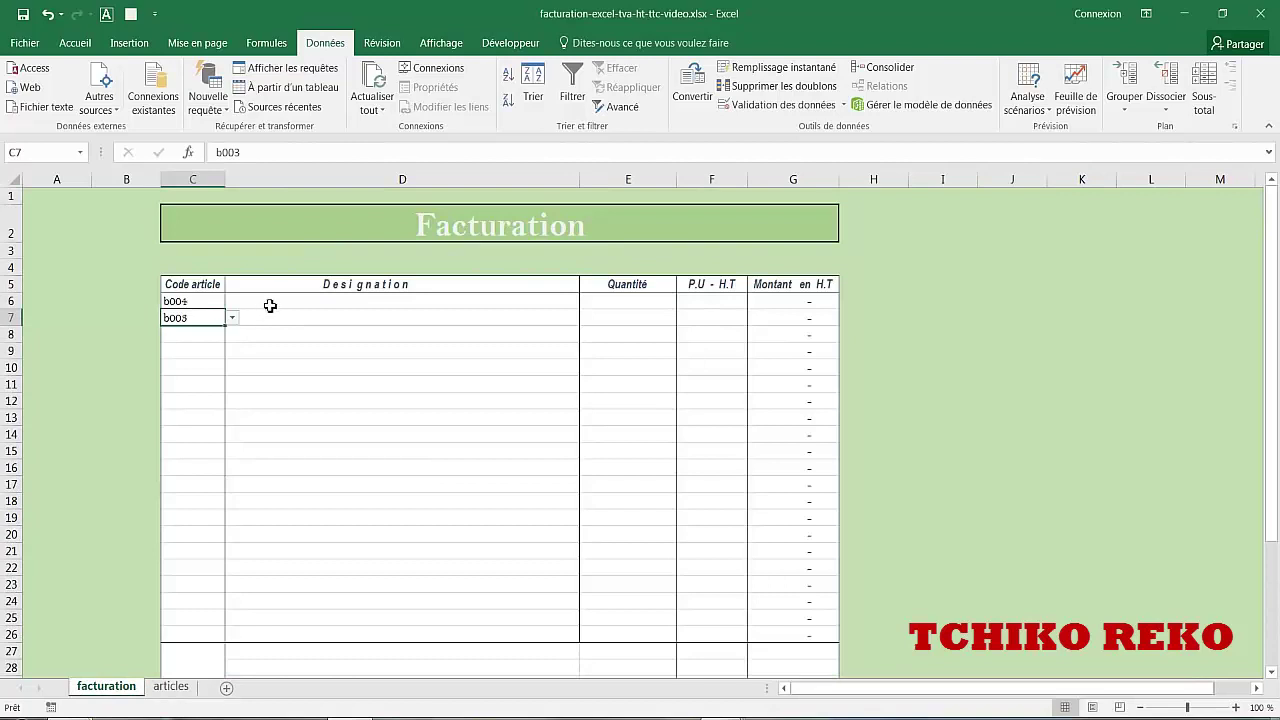
- Begin a RECHERCHEV formula for the designations in D6:D26, looking up C6 in the table articles!C6:E15
click(270, 305)
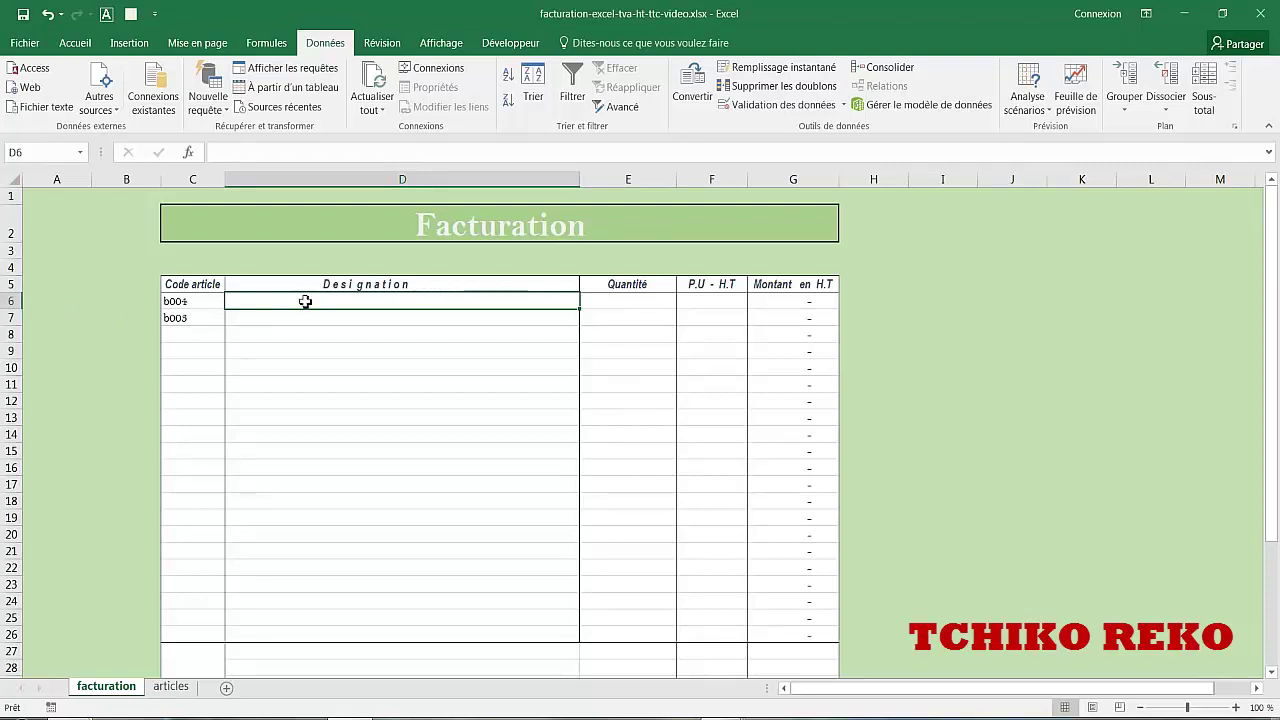
drag(305, 301, 290, 633)
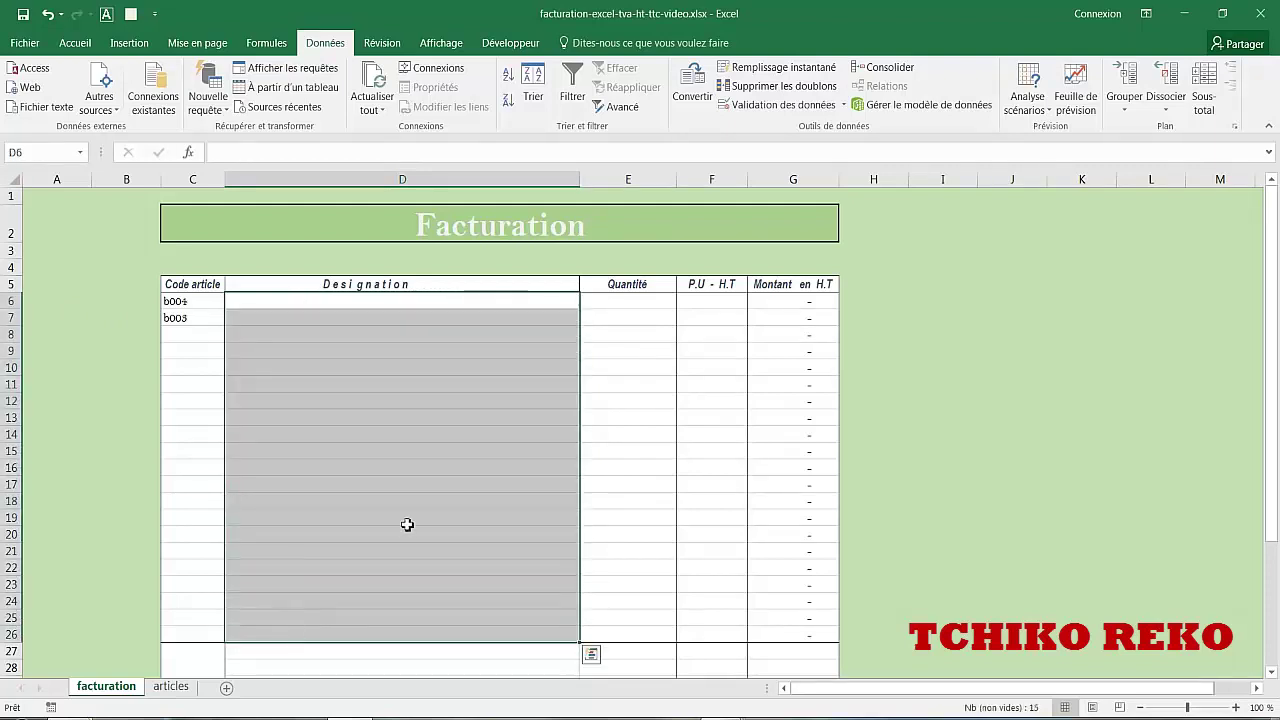
text(=re)
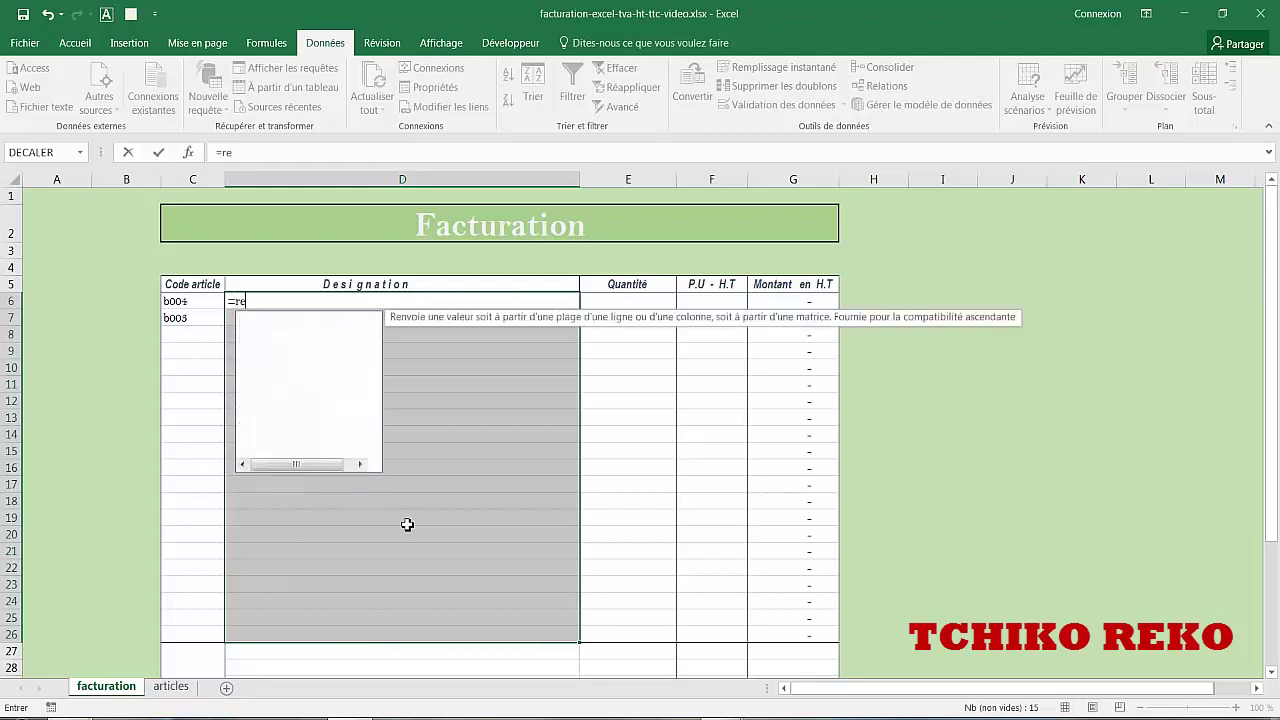
text(cherchev()
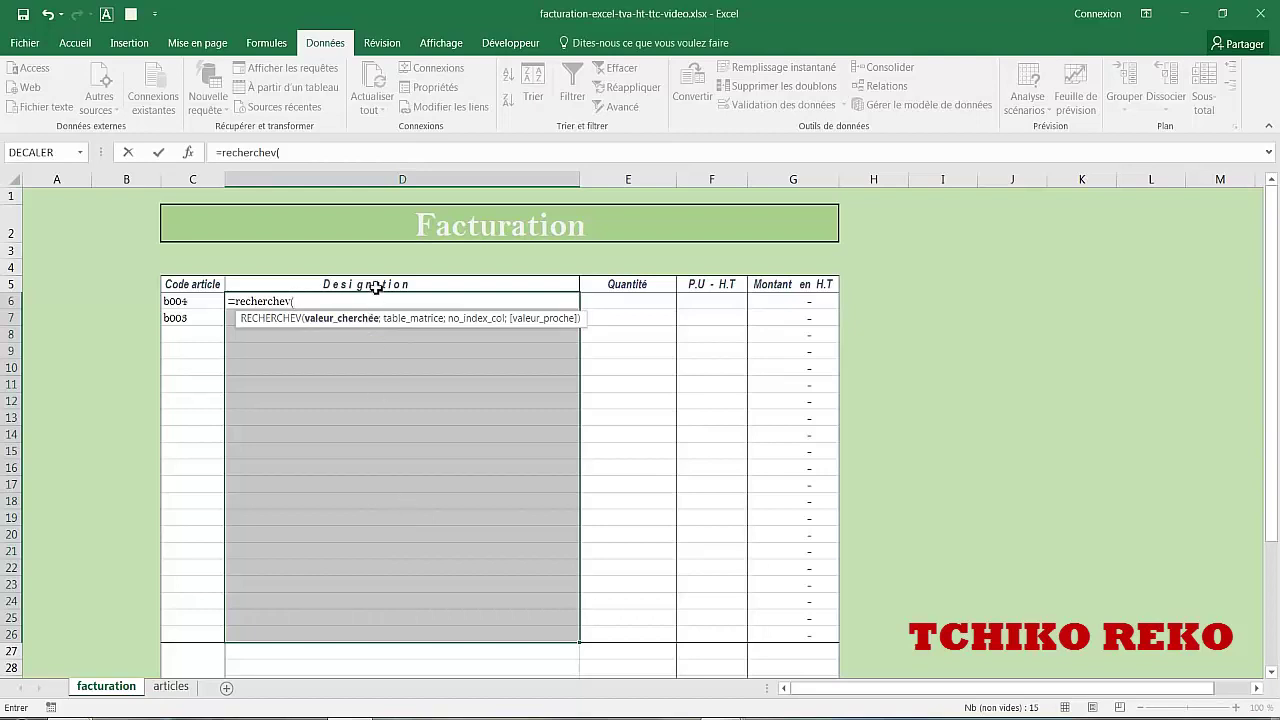
click(193, 304)
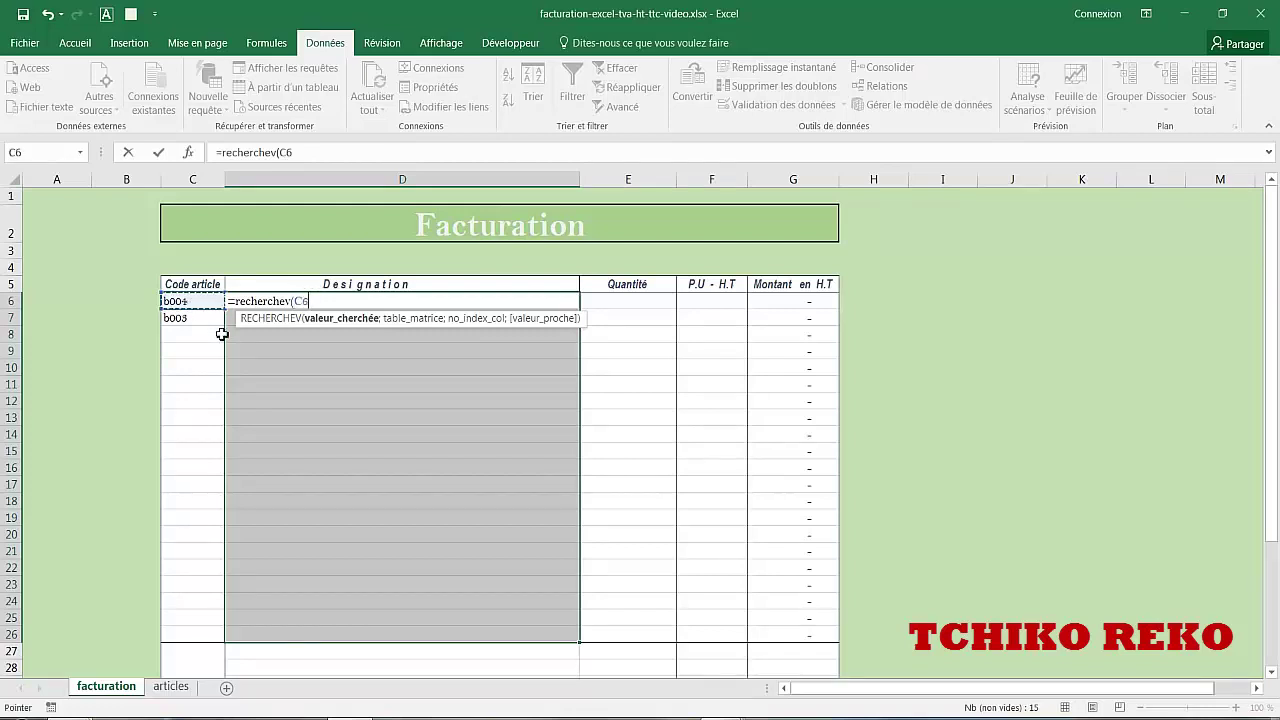
text(;)
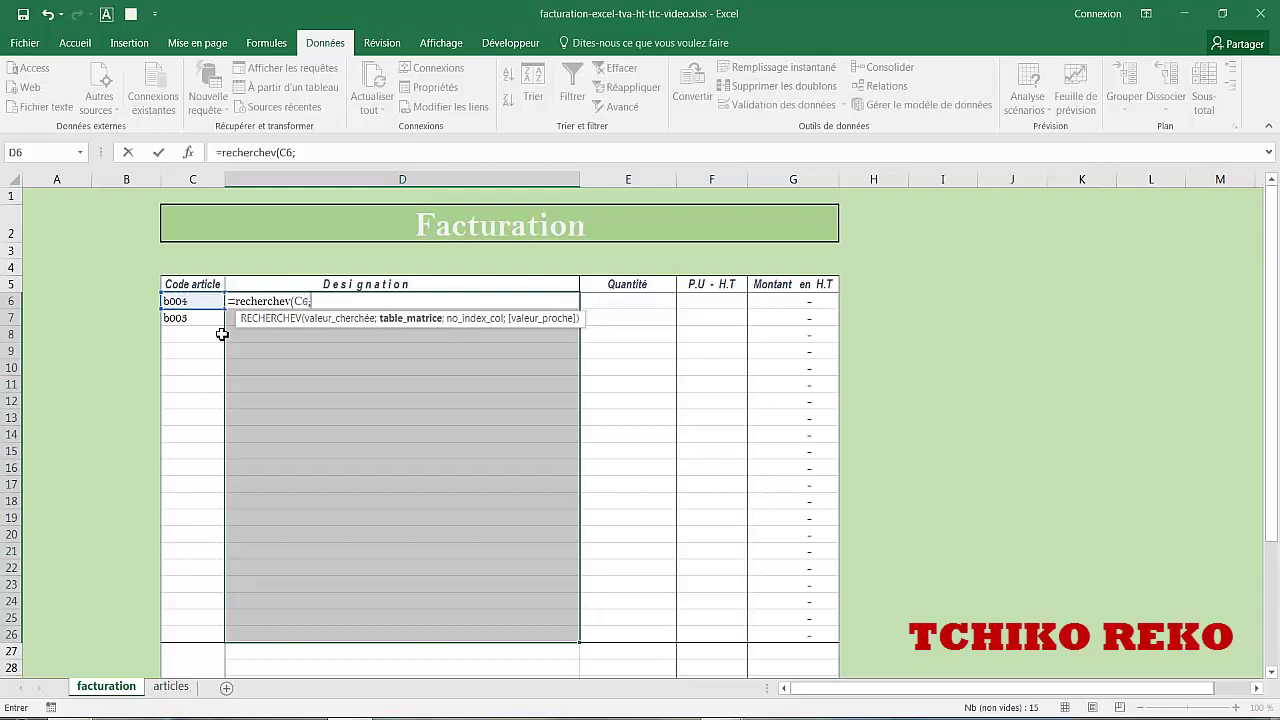
click(168, 688)
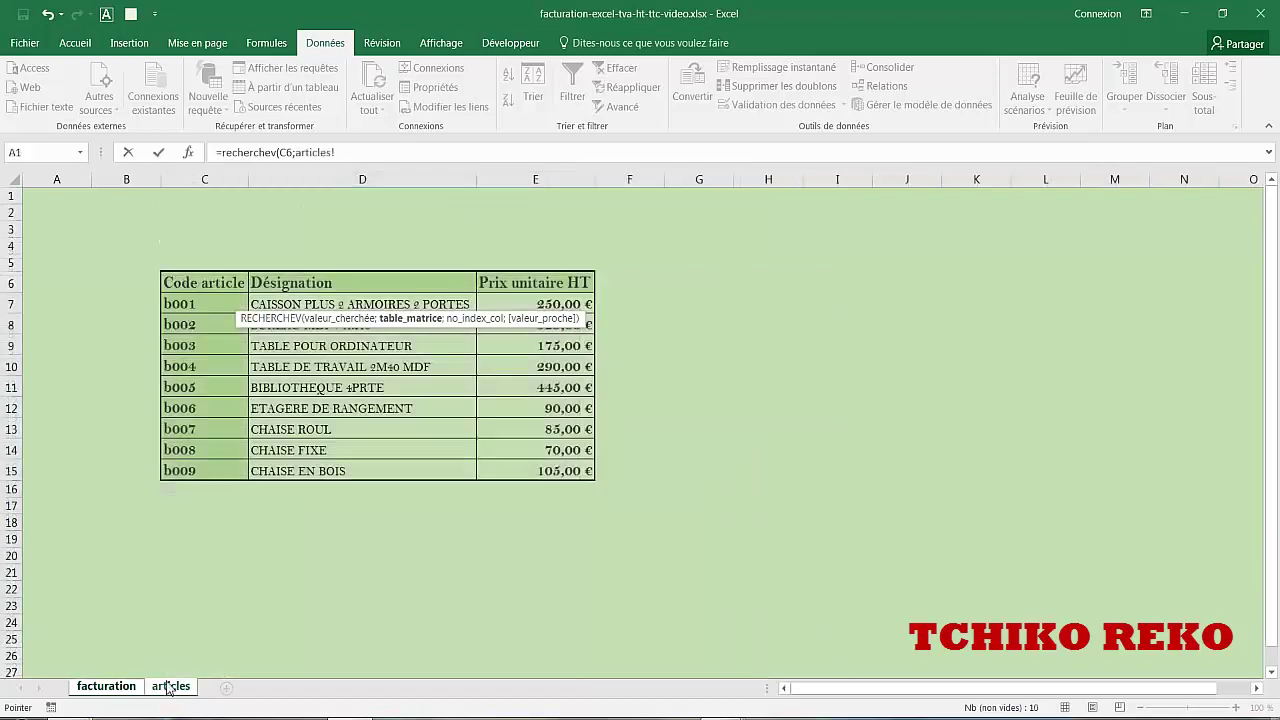
drag(203, 283, 546, 478)
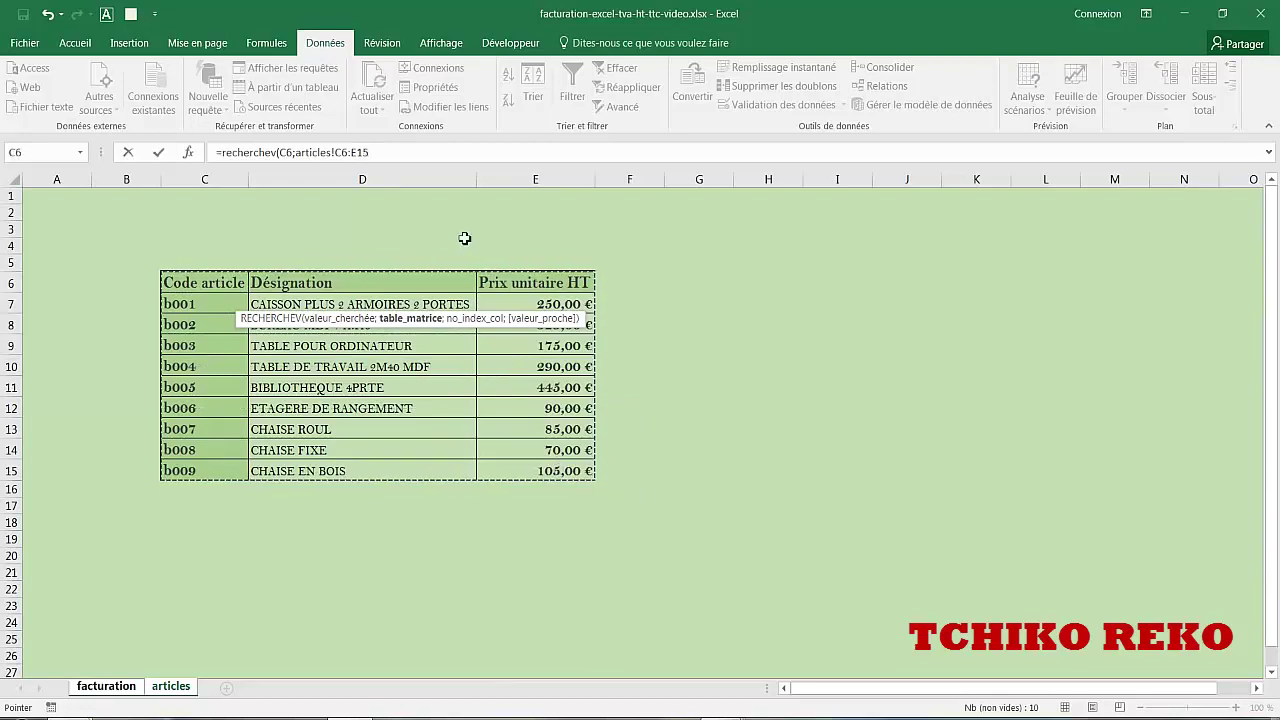
- Complete the RECHERCHEV formula with column index 2 and exact match (faux)
click(391, 155)
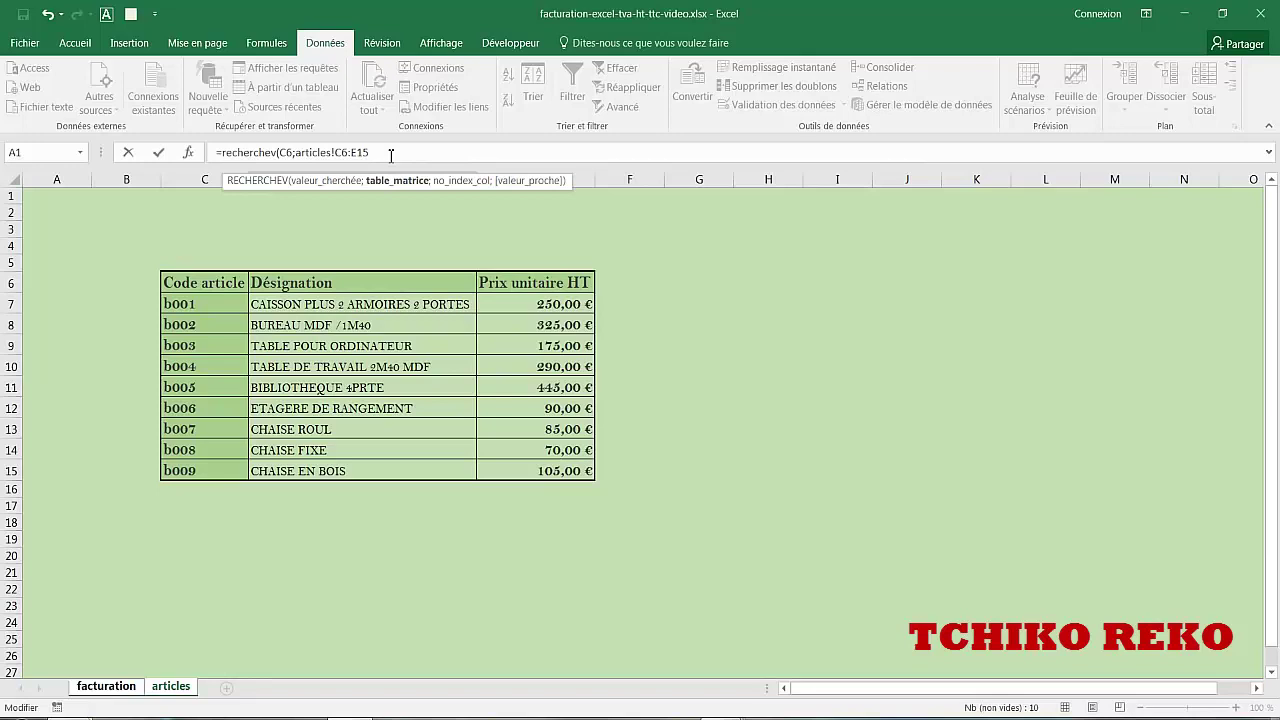
text(;)
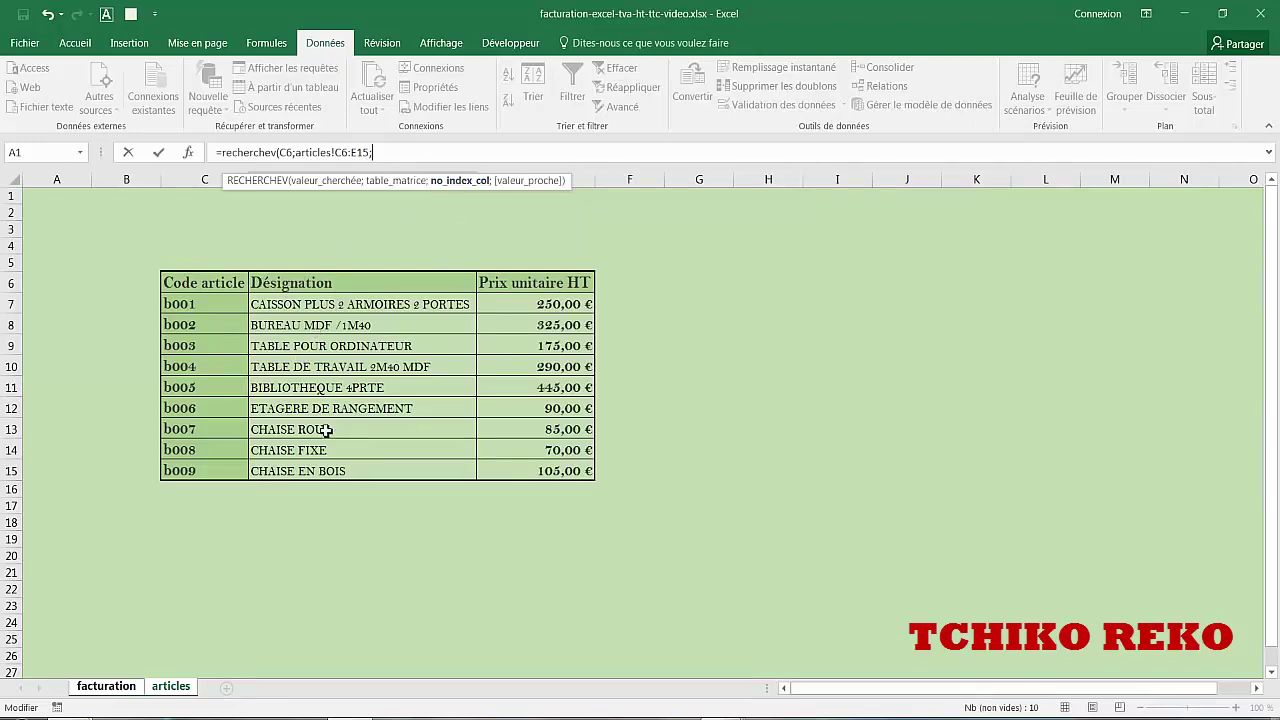
text(2;)
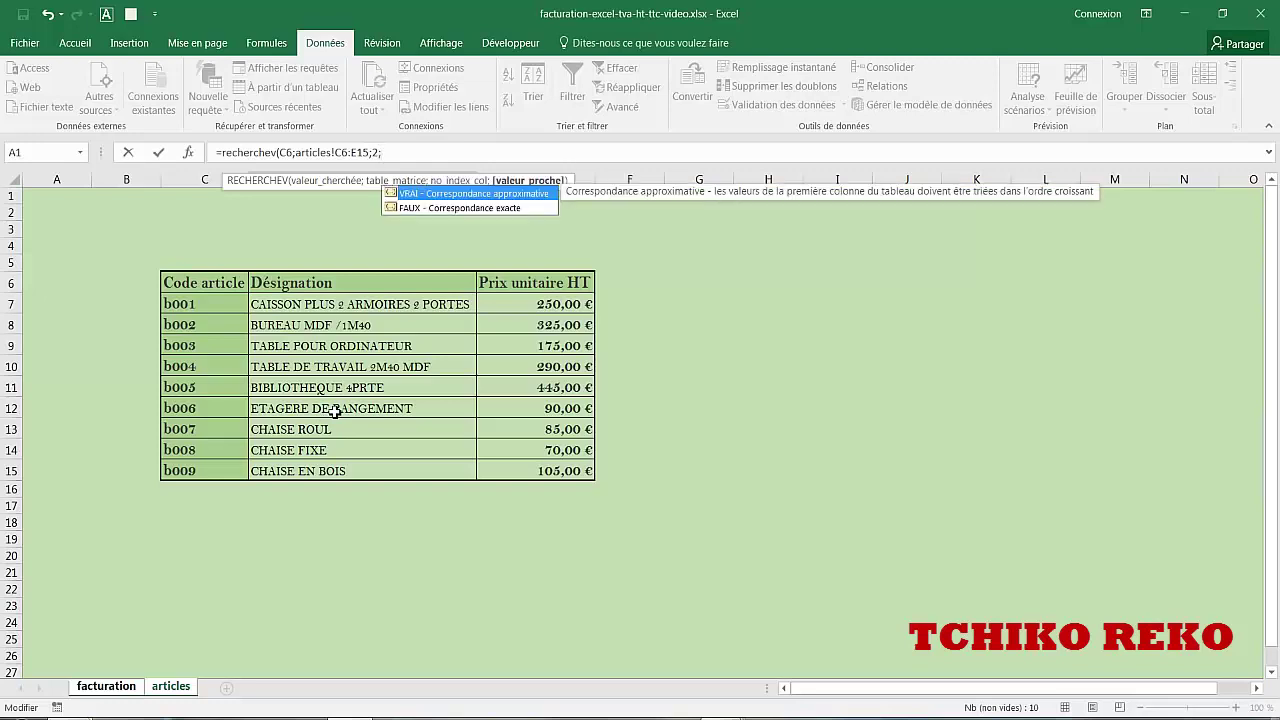
text(faux))
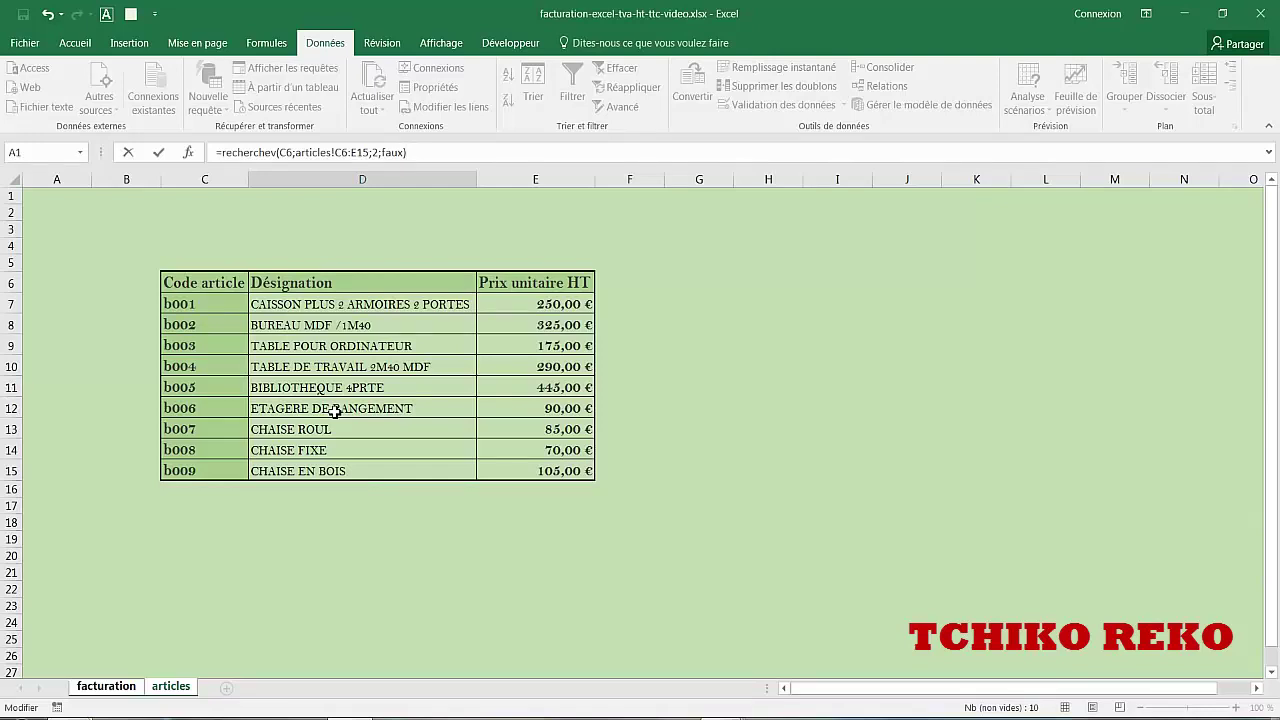
- Make the lookup table reference absolute as $C$6:$E$15 and enter the formula in all of D6:D26
click(350, 152)
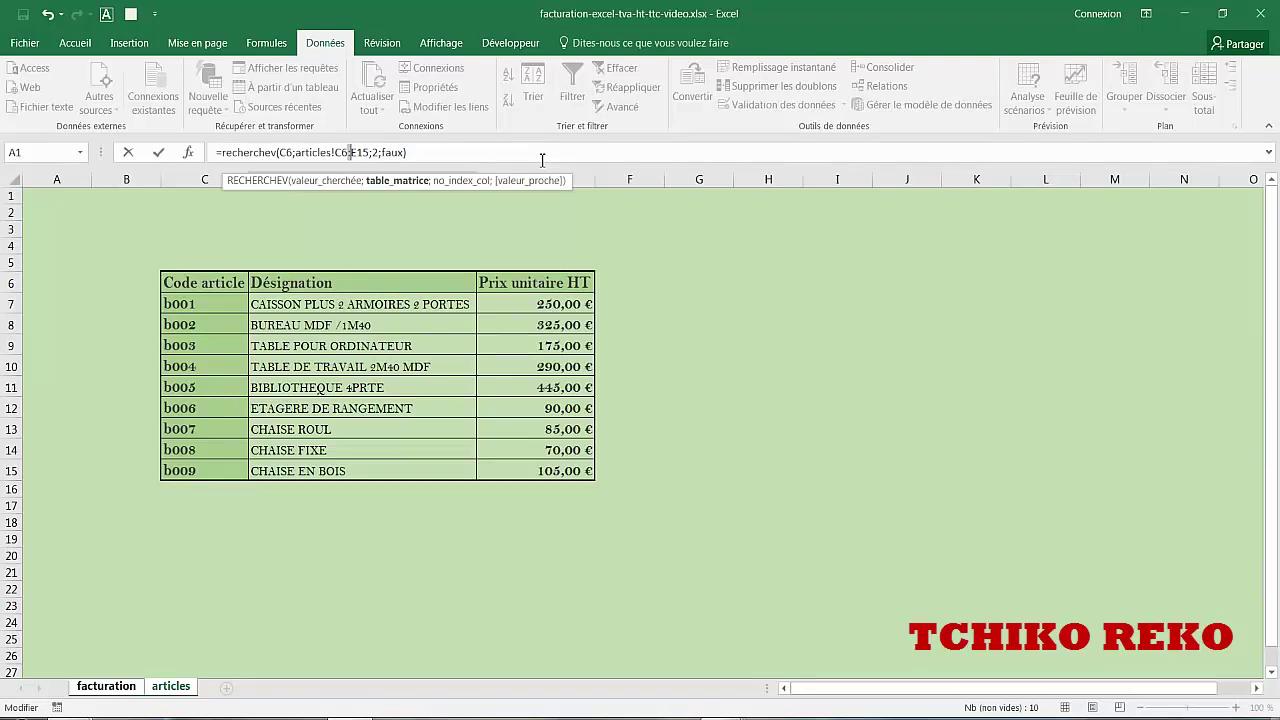
key(F4)
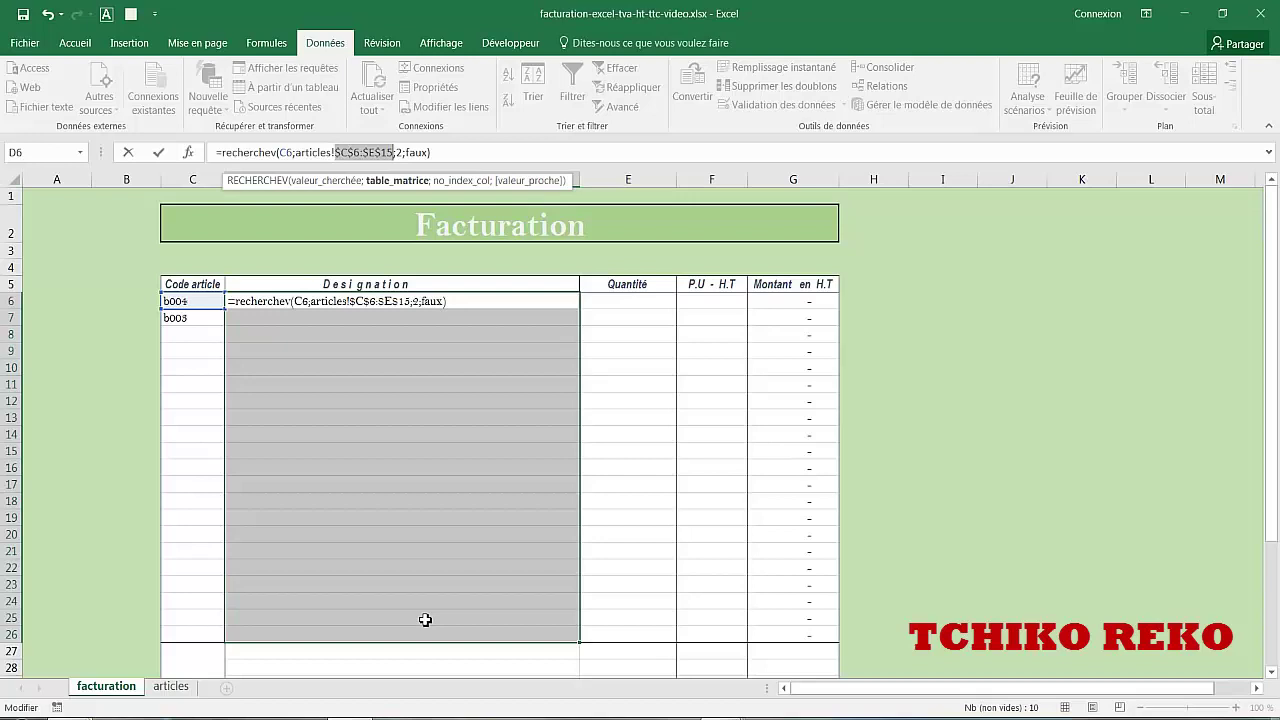
key(ctrl+Return)
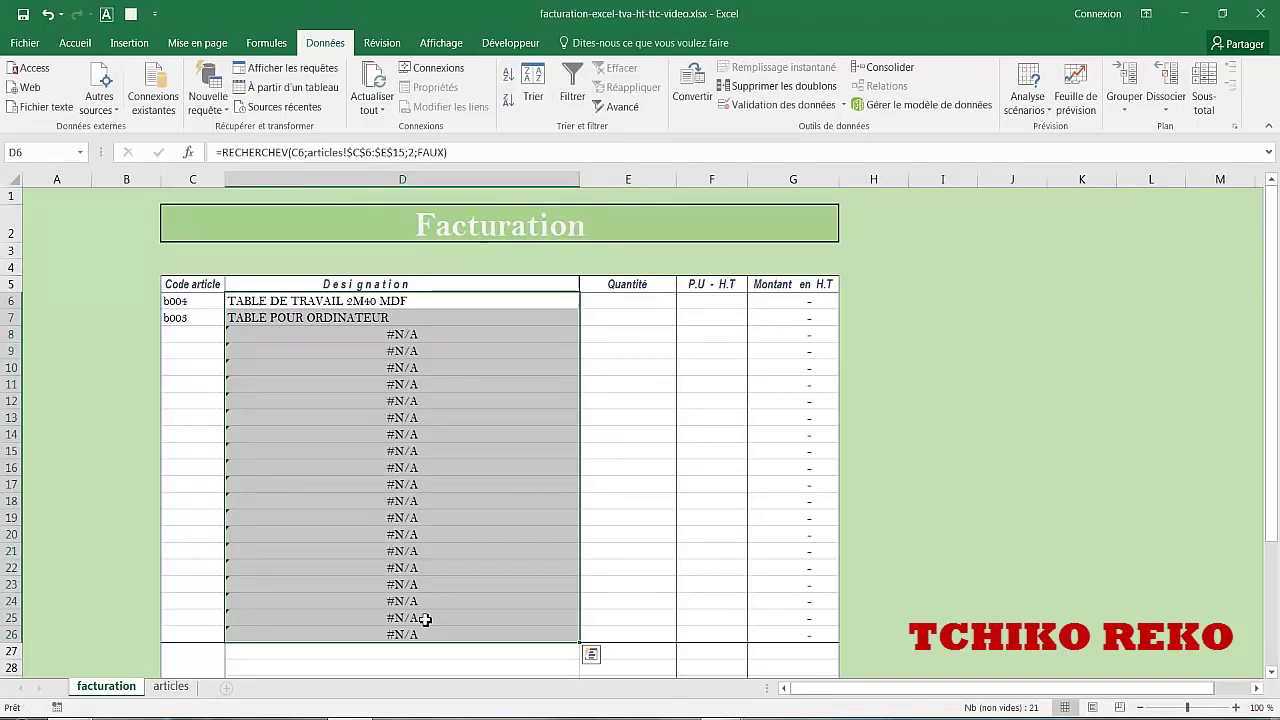
- Choose article code b005 in C8 to test the designation lookup, and inspect the formula in D9
click(200, 336)
click(231, 337)
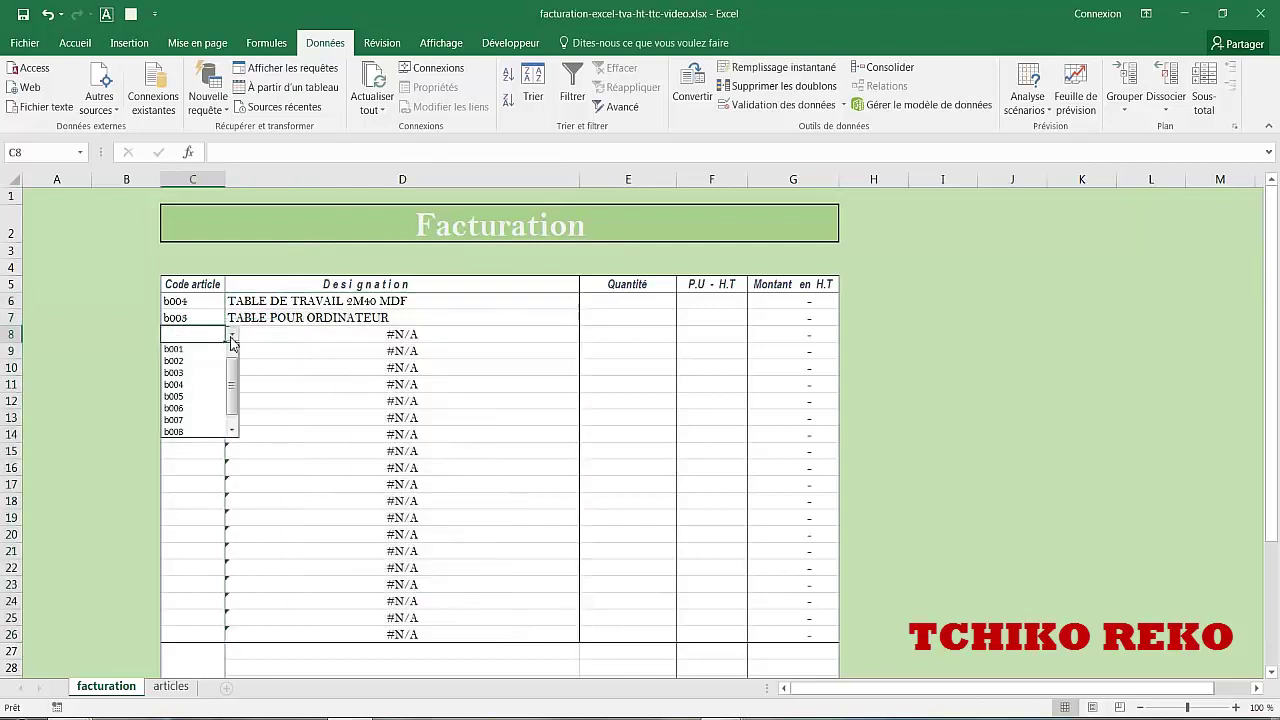
click(195, 396)
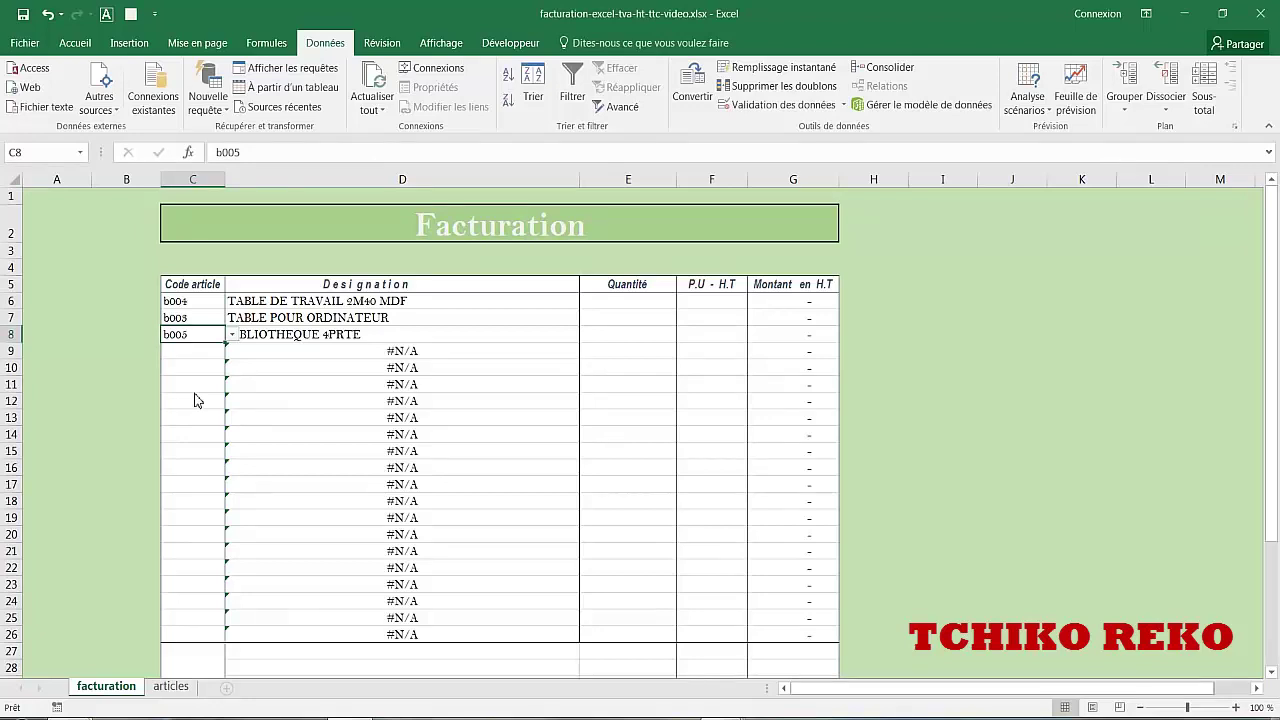
click(385, 355)
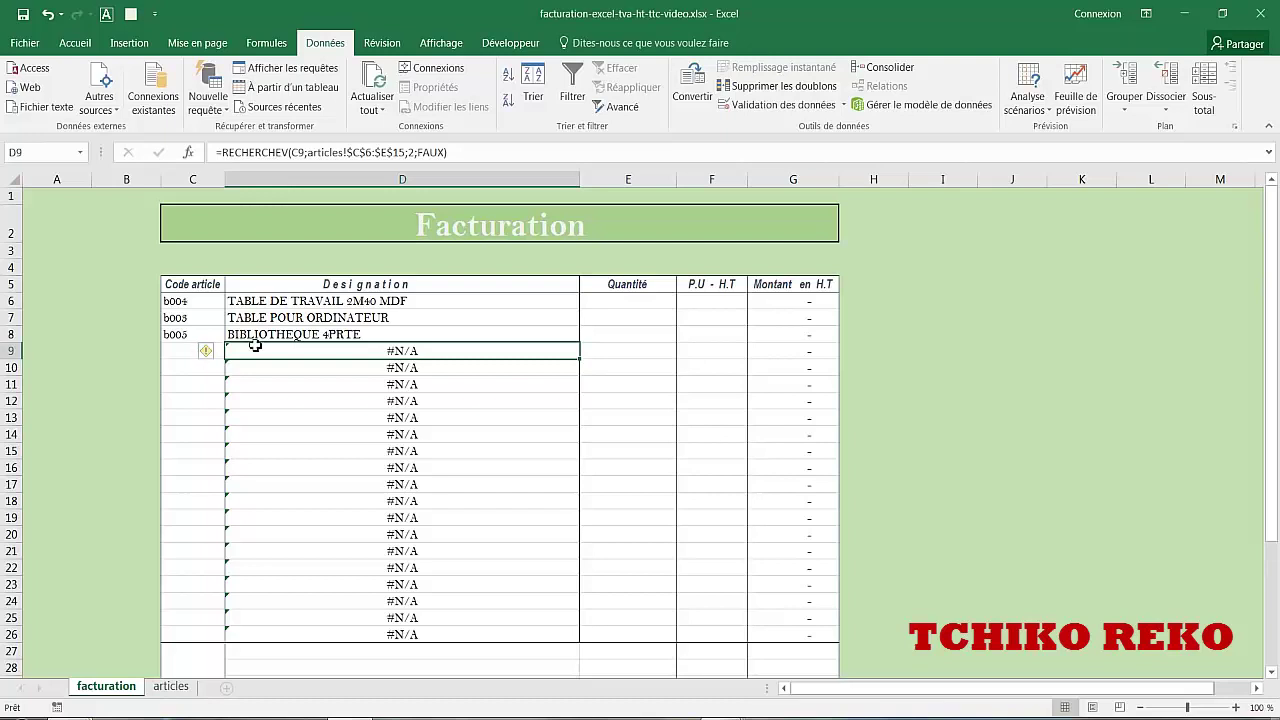
- Wrap the D6:D26 lookup in a blank test: =SI(C6="";"";RECHERCHEV(C6;articles!$C$6:$E$15;2;FAUX))
click(274, 303)
drag(274, 303, 283, 633)
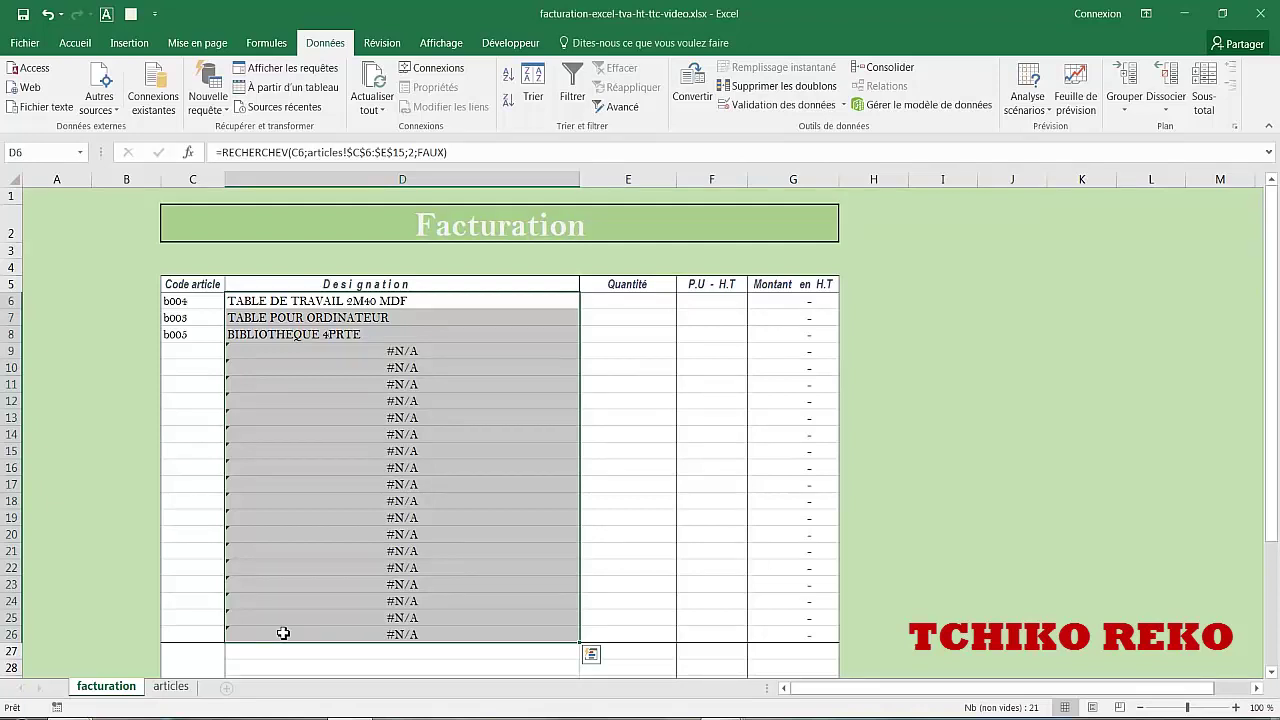
key(F2)
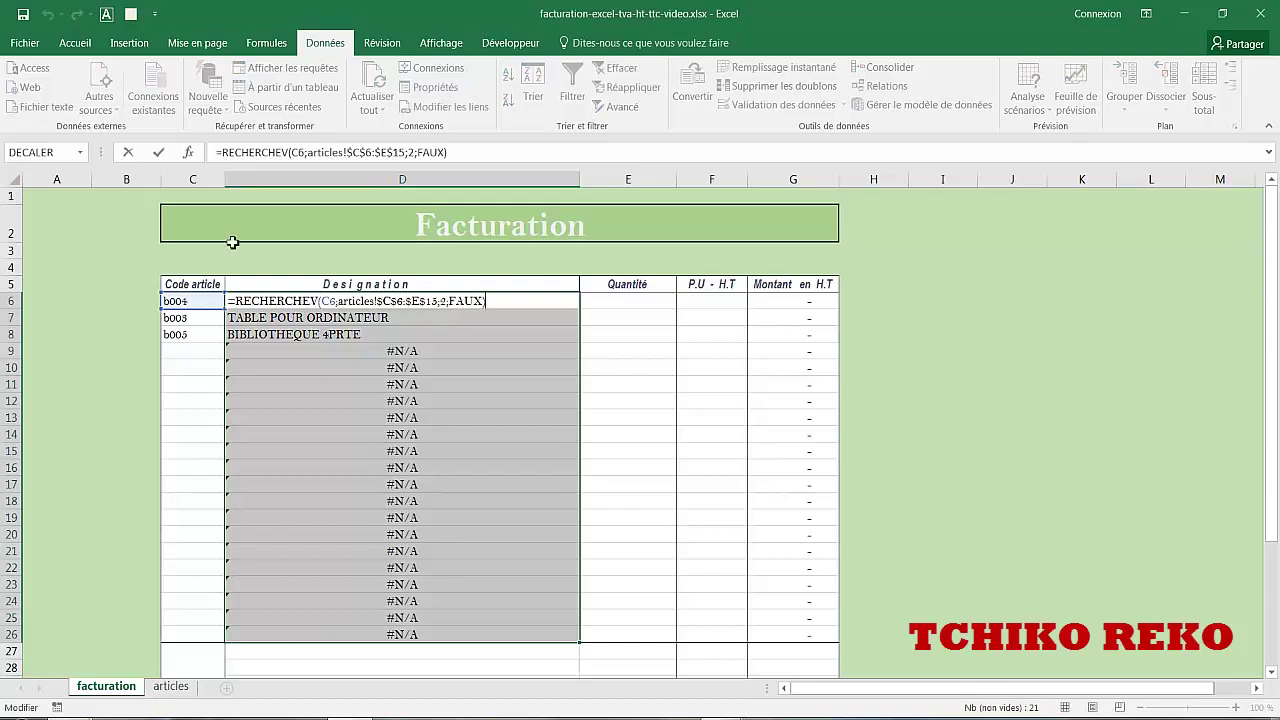
click(224, 155)
text(si()
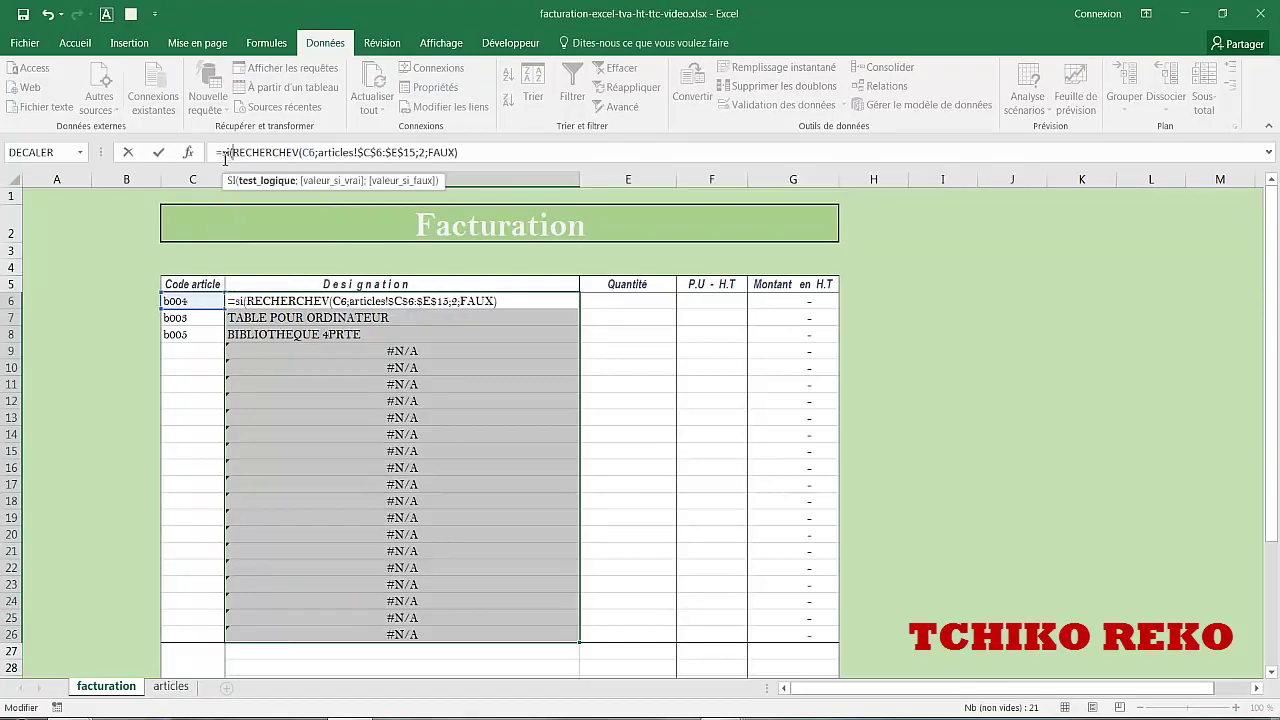
click(195, 301)
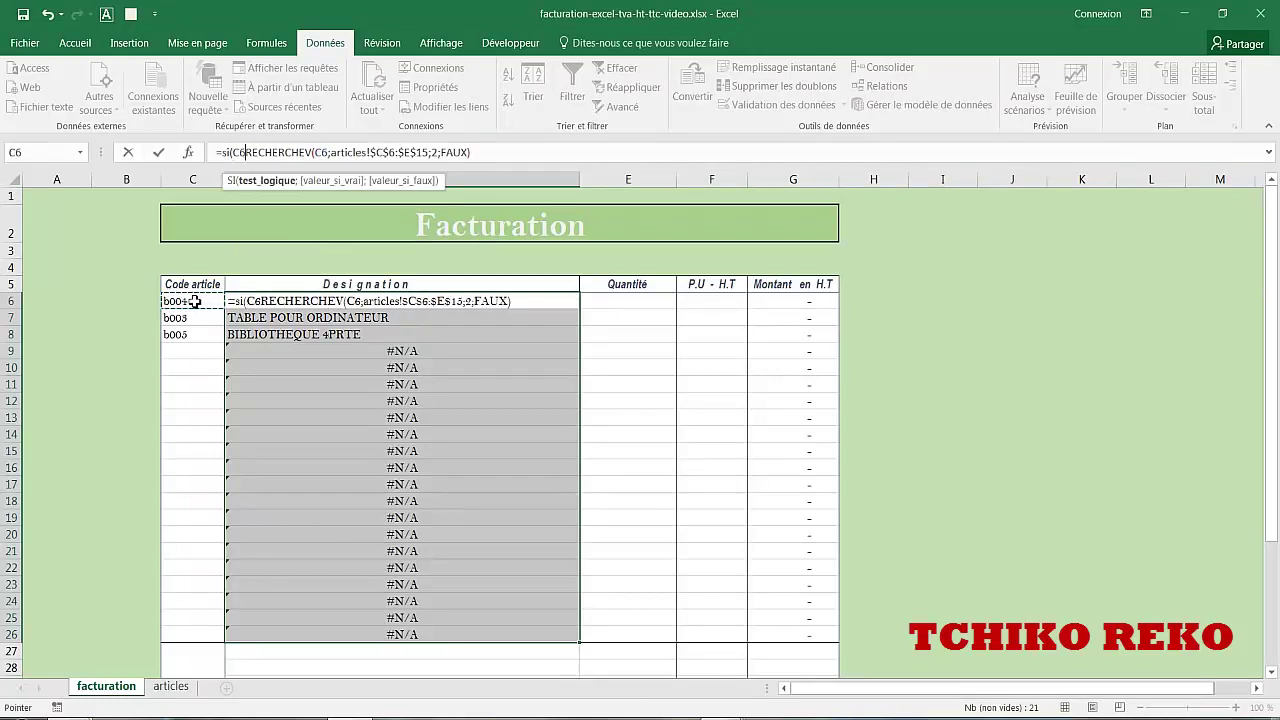
text(="";)
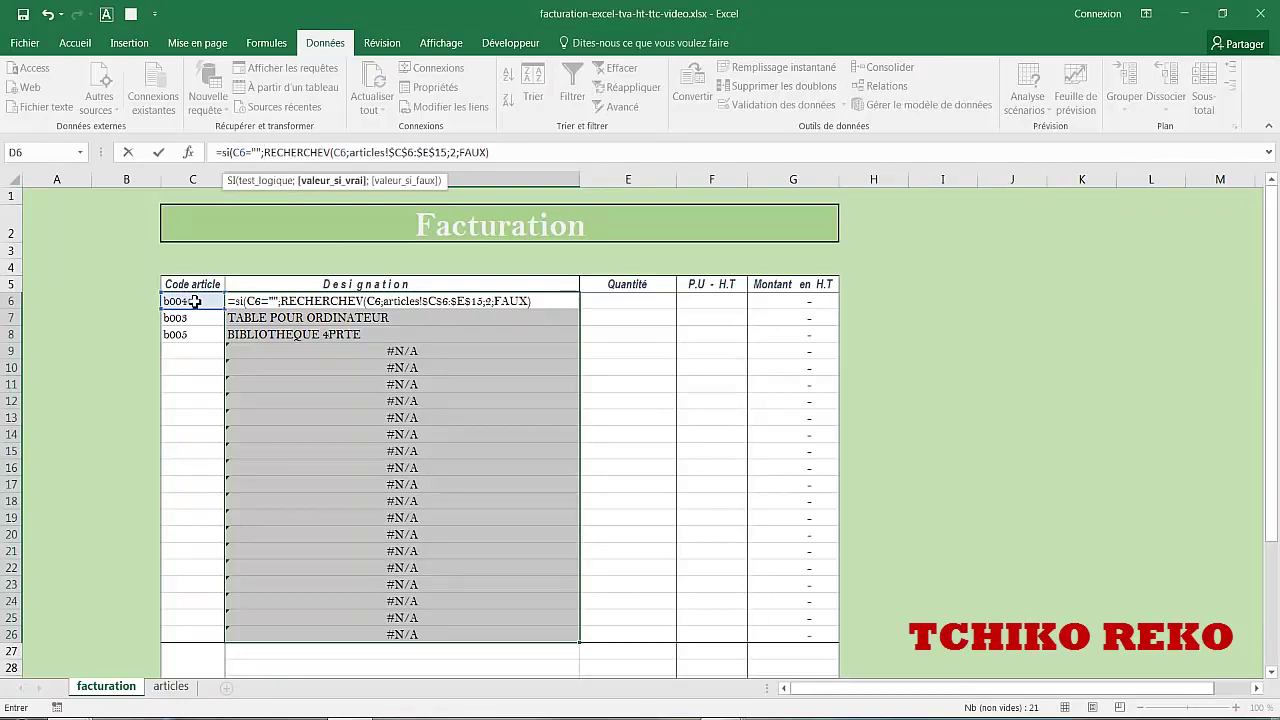
text("";)
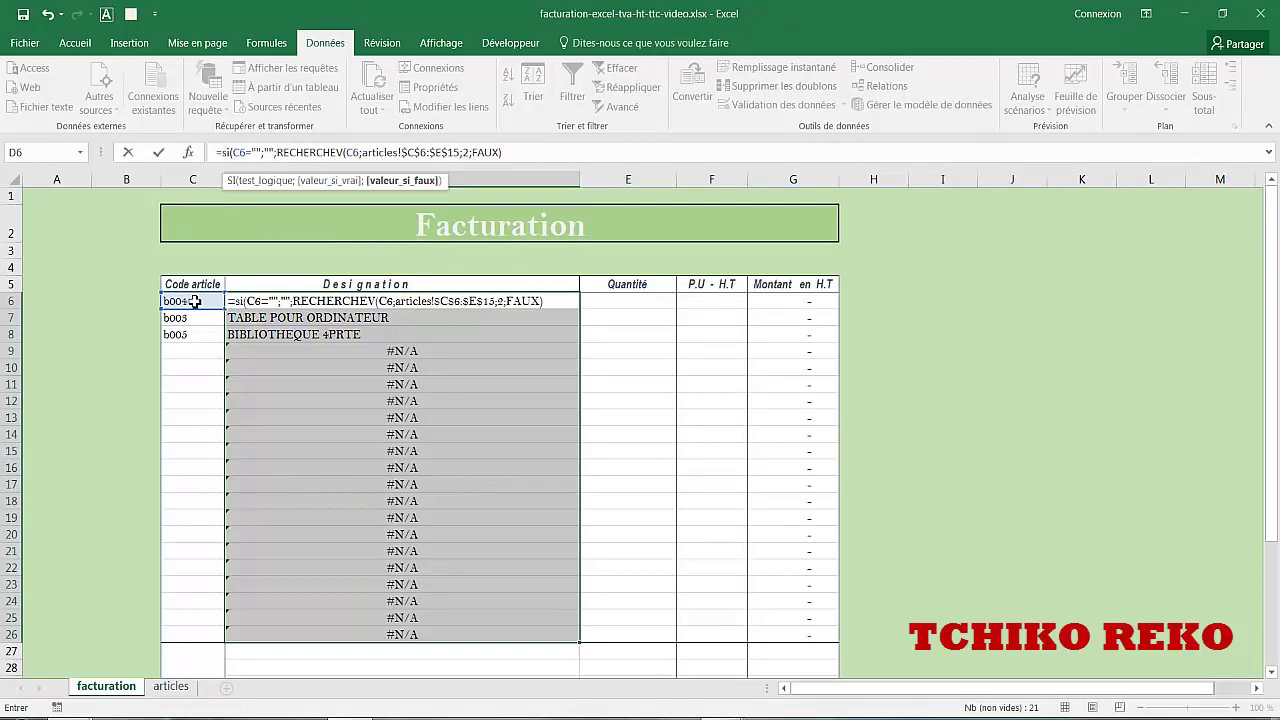
click(514, 152)
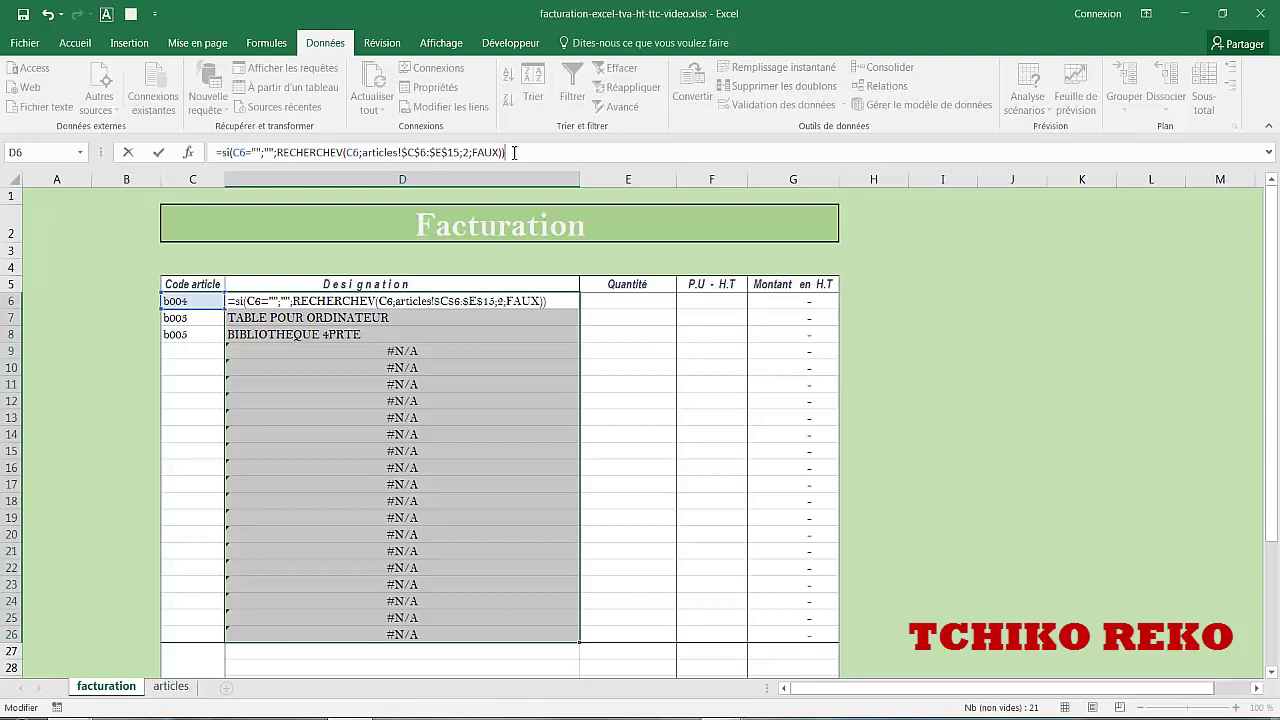
key(ctrl+Return)
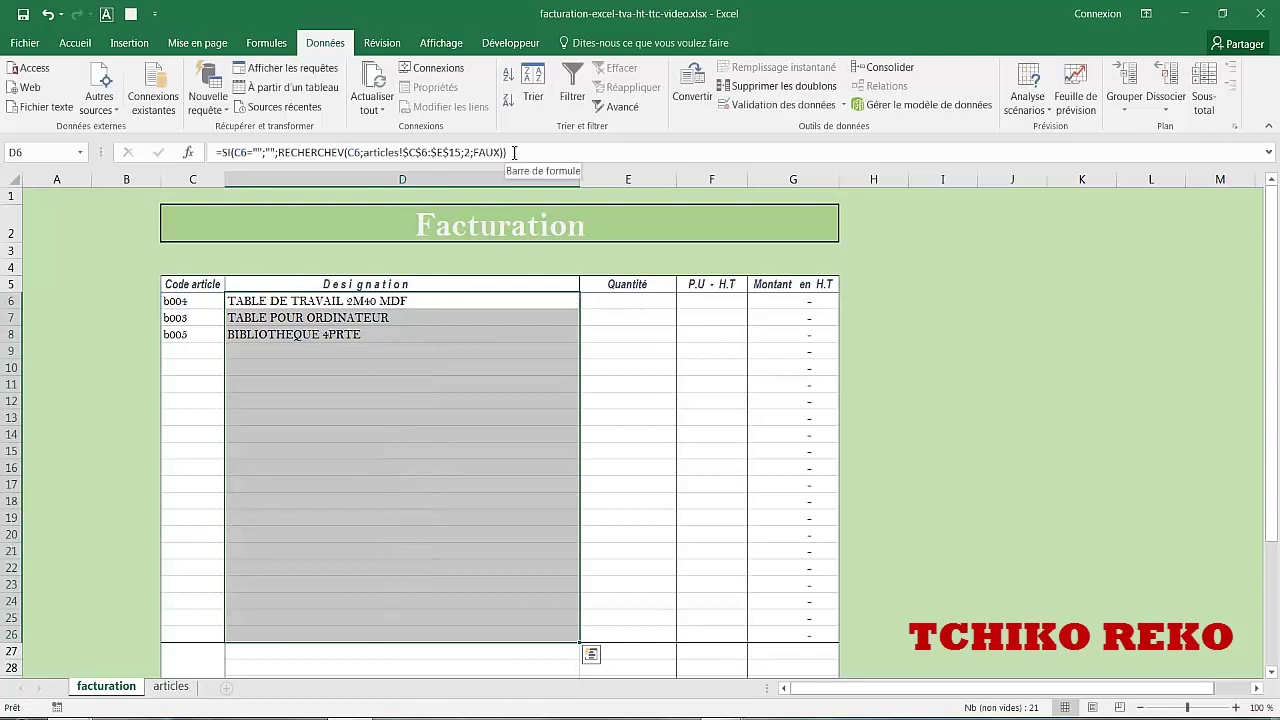
- Choose article code b006 in C9 to test the designation lookup
click(196, 352)
click(232, 351)
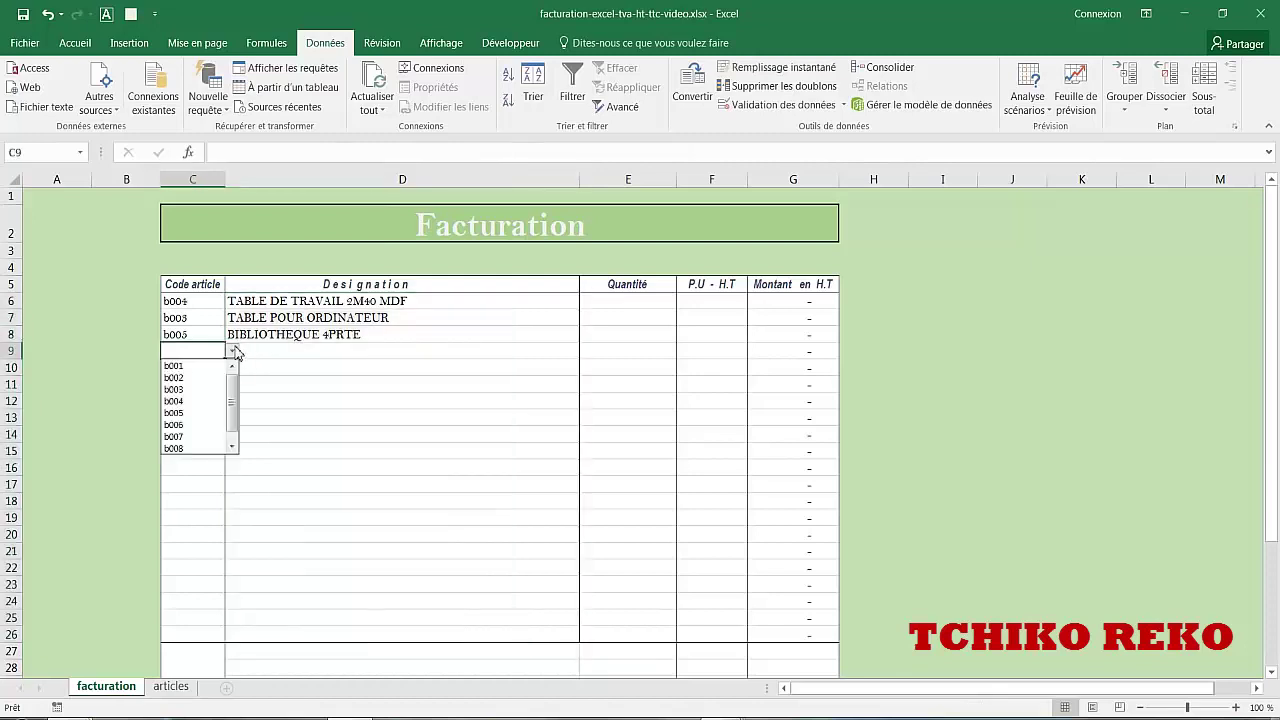
click(205, 425)
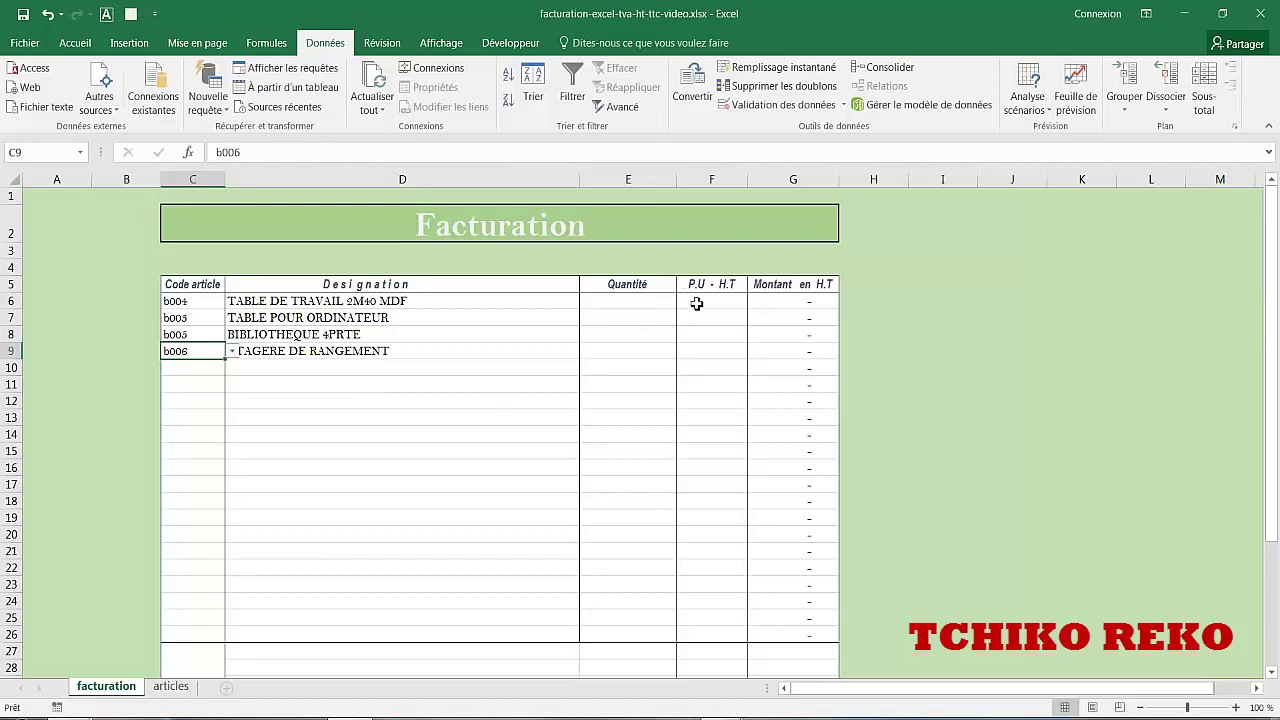
- Copy the full text of the designation formula in D6, leaving the cell unchanged
click(360, 303)
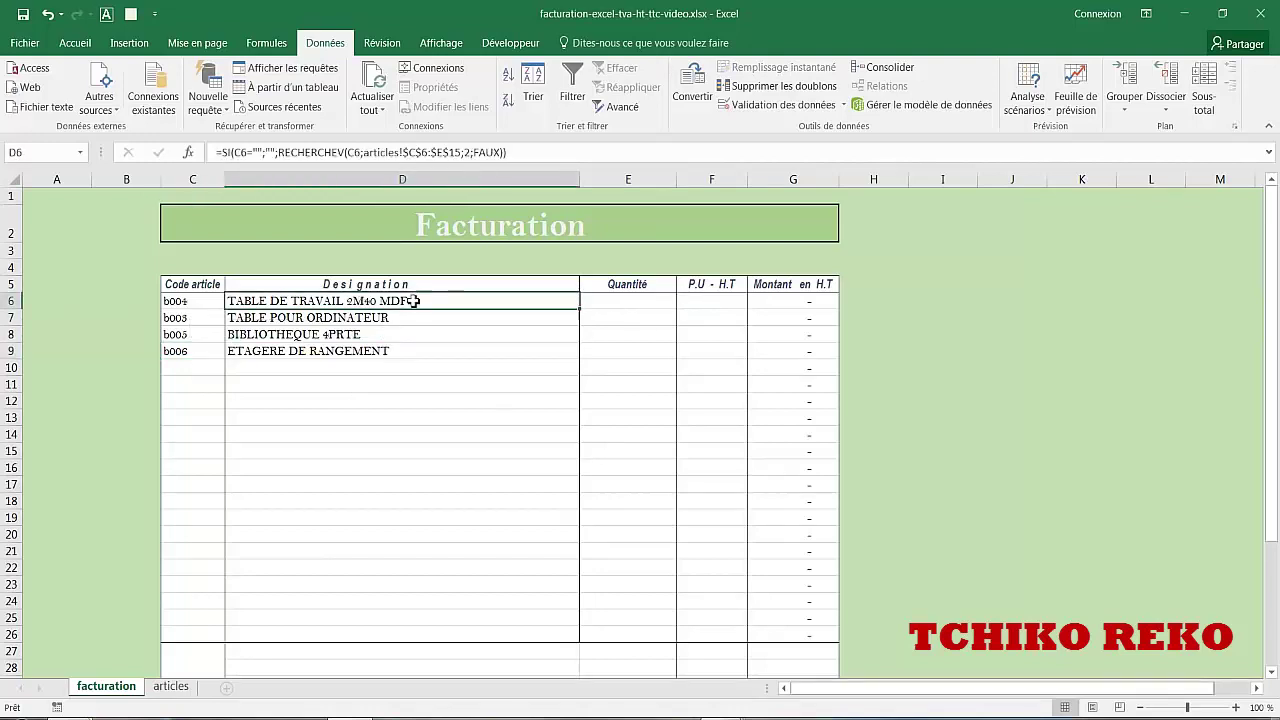
click(548, 152)
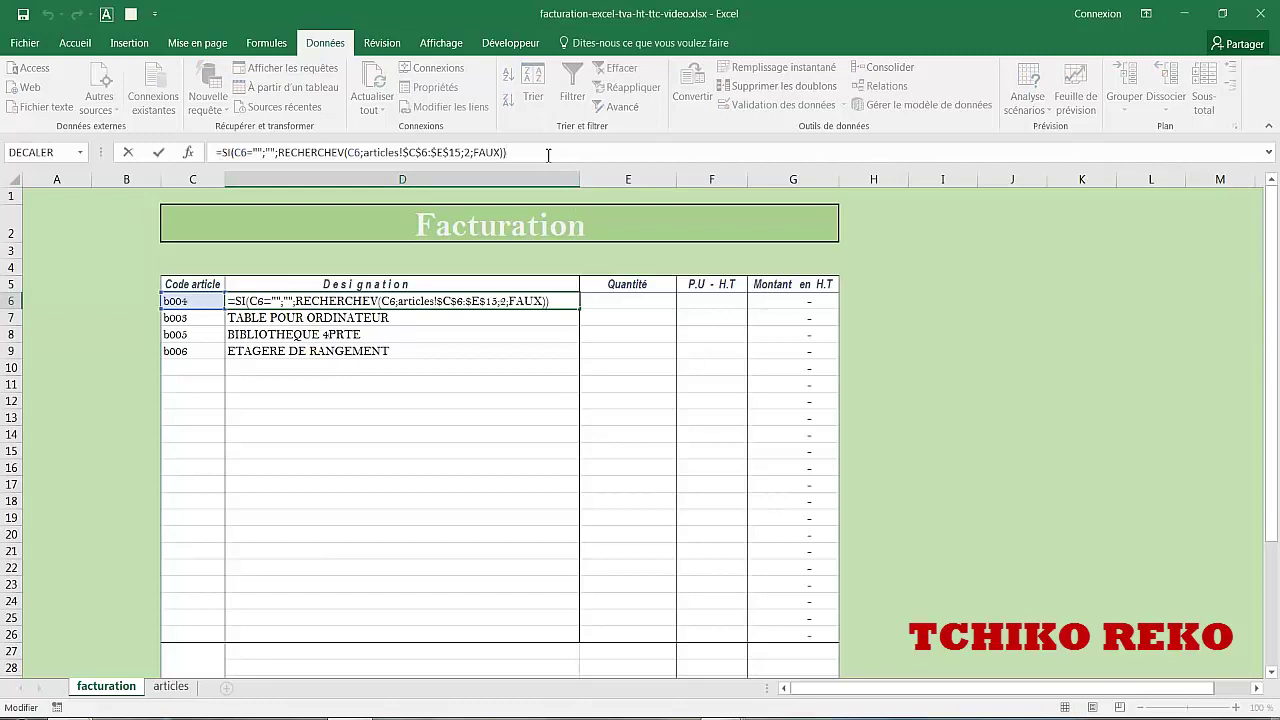
triple_click(468, 152)
key(ctrl+c)
key(Escape)
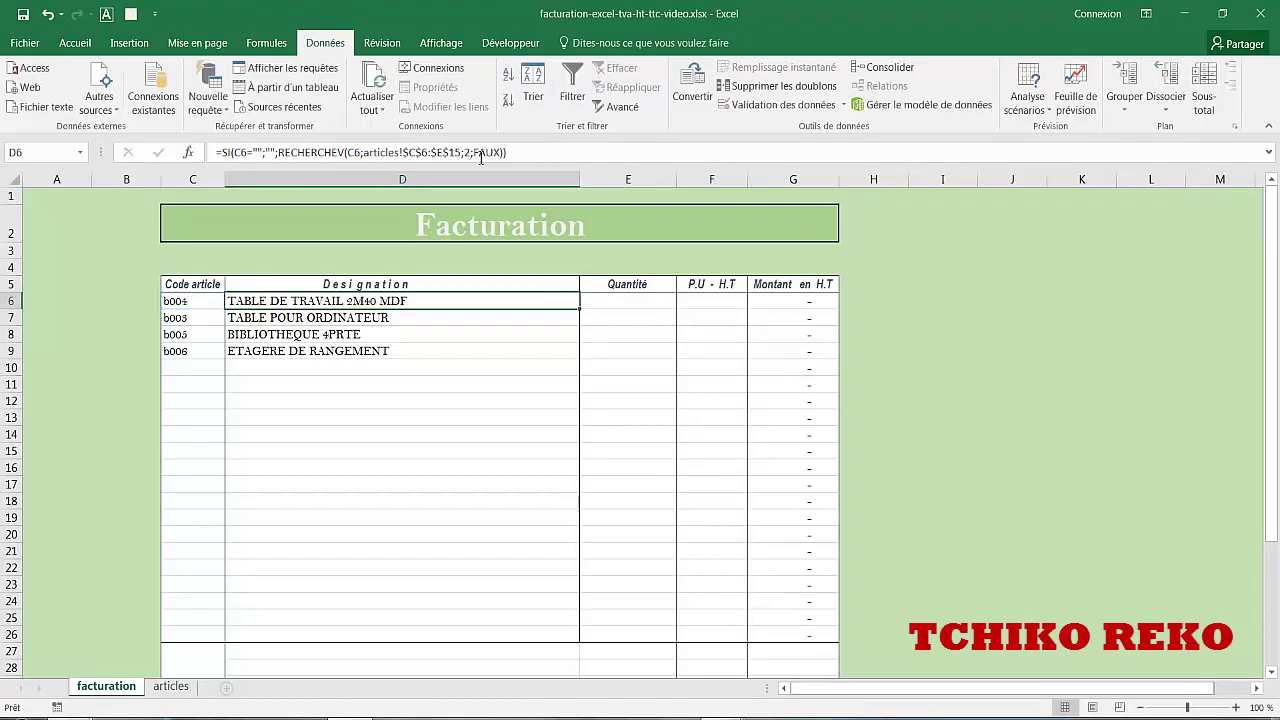
- Paste the copied formula into the unit prices F6:F26, changing the RECHERCHEV column index to 3
click(712, 300)
drag(718, 315, 707, 638)
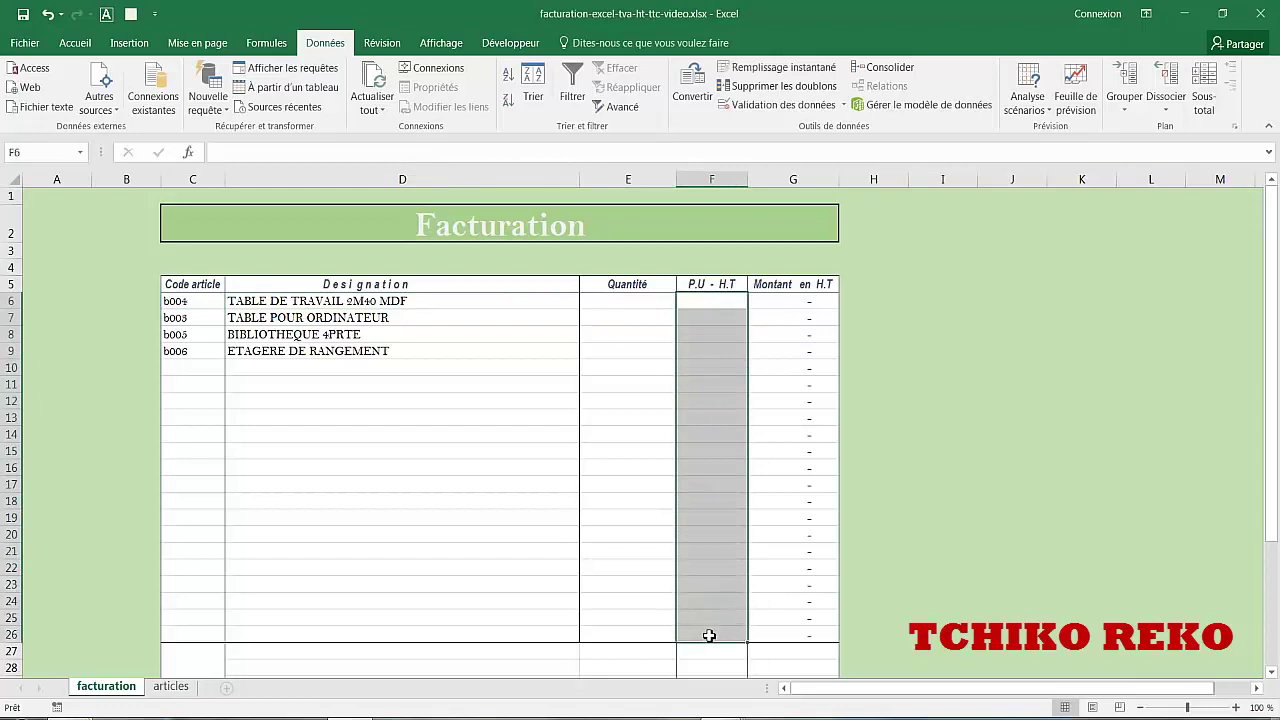
key(F2)
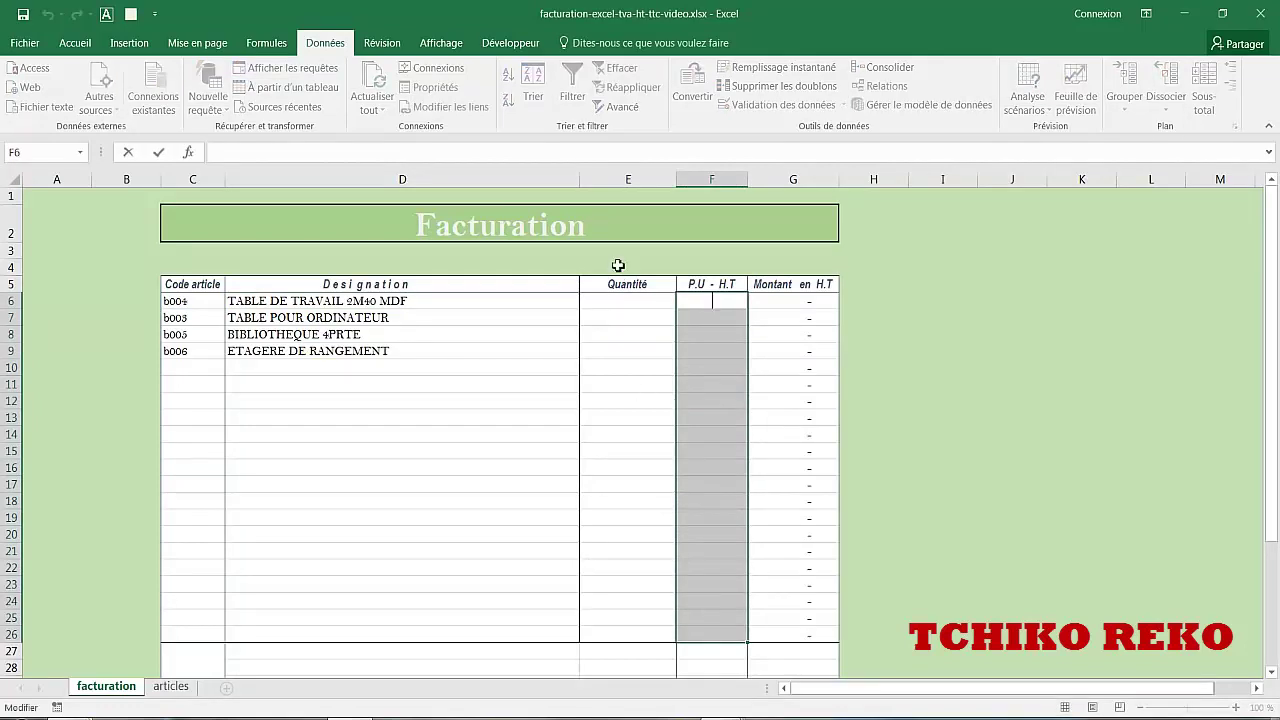
click(456, 154)
key(ctrl+v)
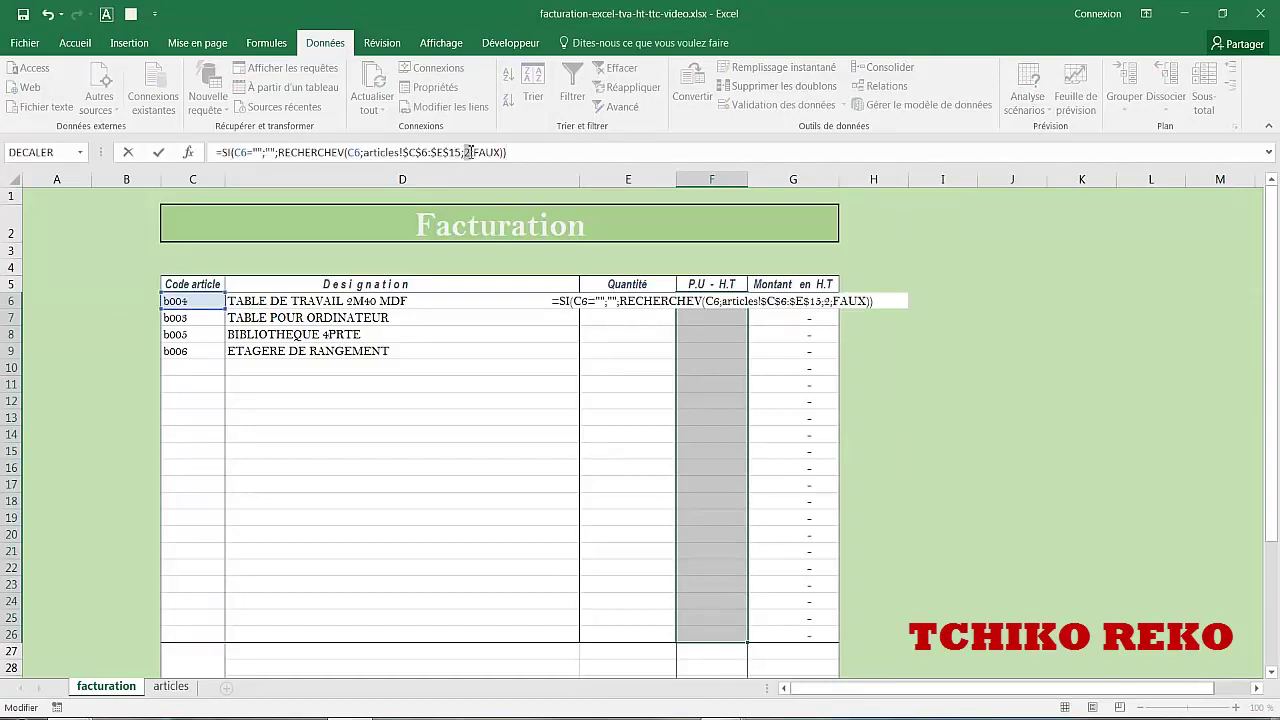
double_click(468, 152)
text(3)
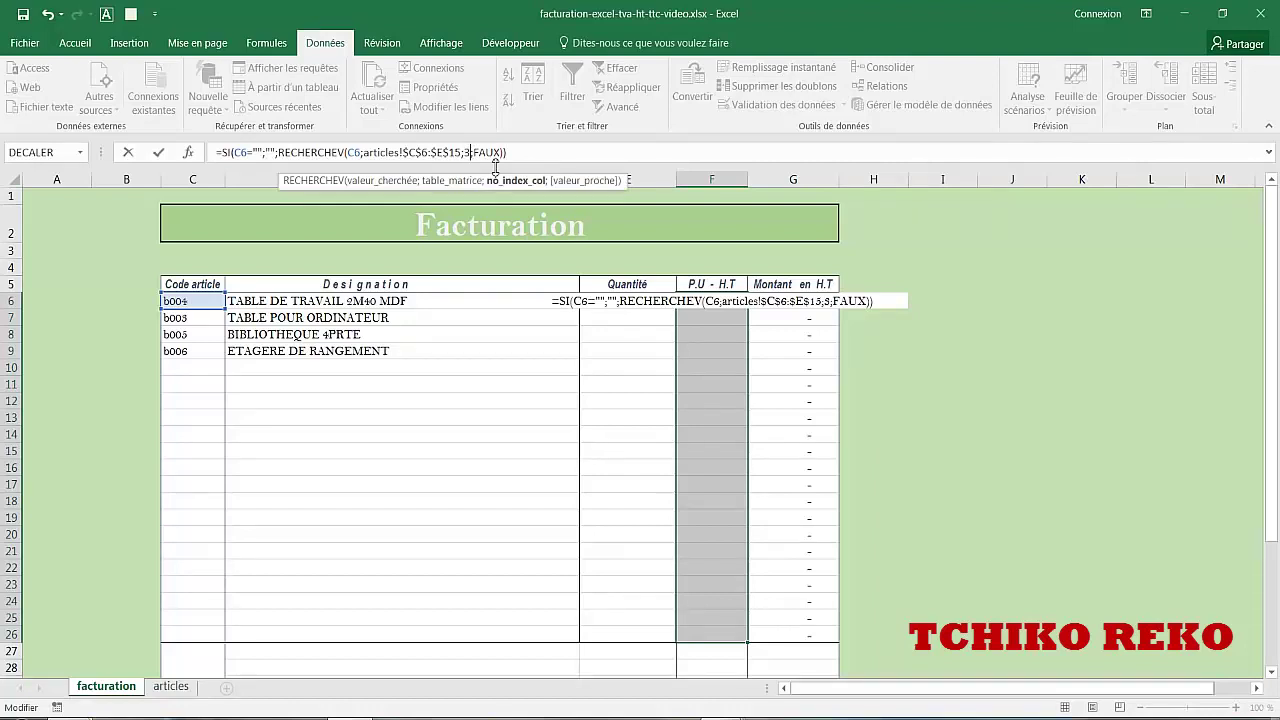
key(ctrl+Return)
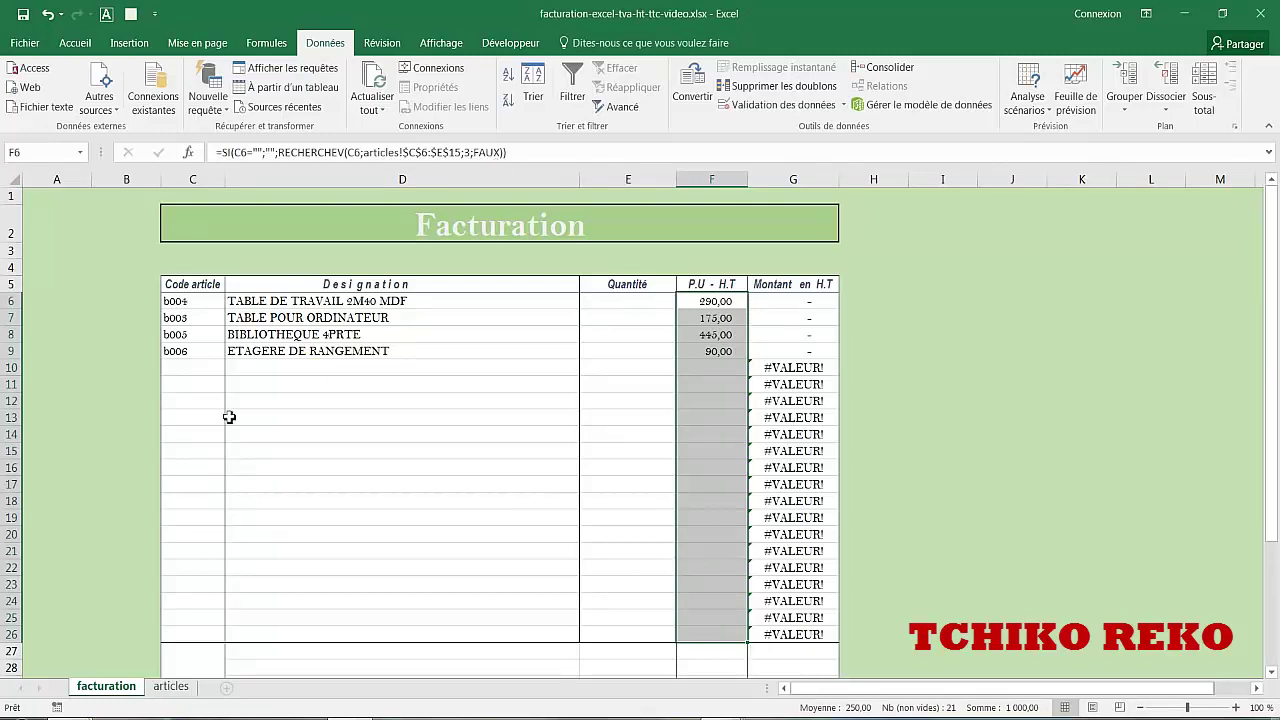
- Choose article code b009 in C10 to test the designation and unit price lookups
click(212, 370)
click(232, 368)
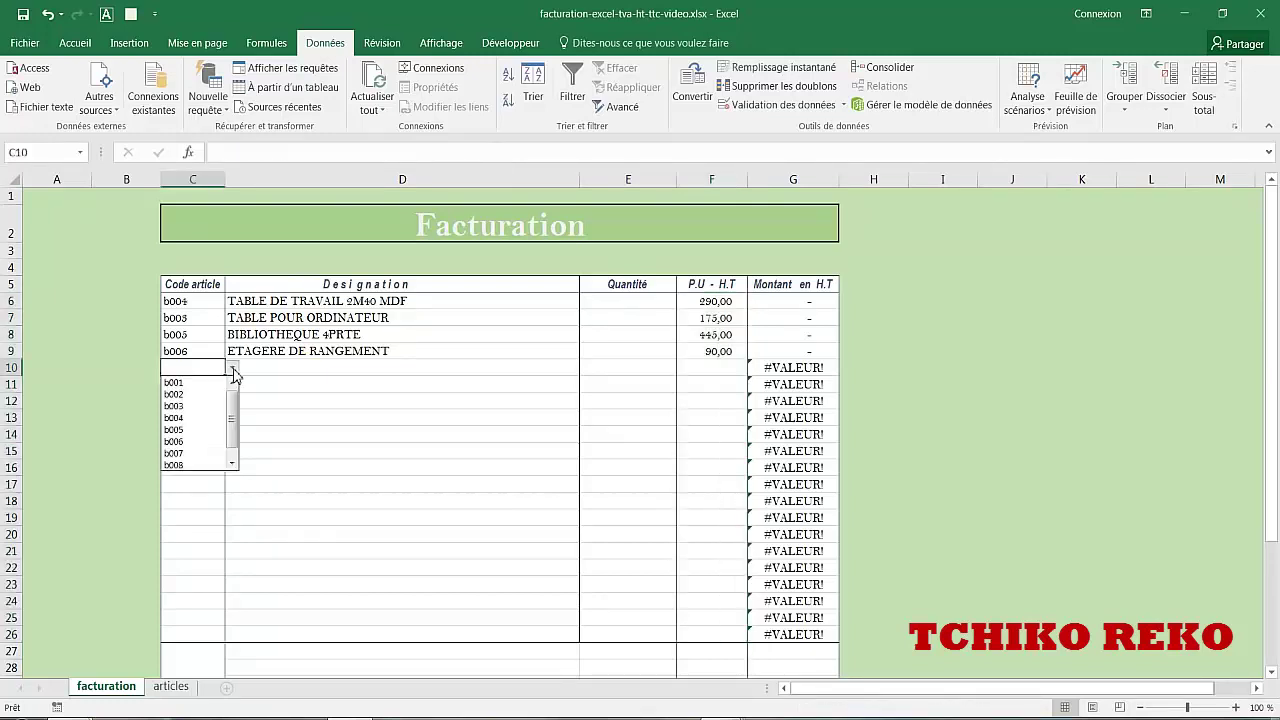
drag(234, 410, 234, 440)
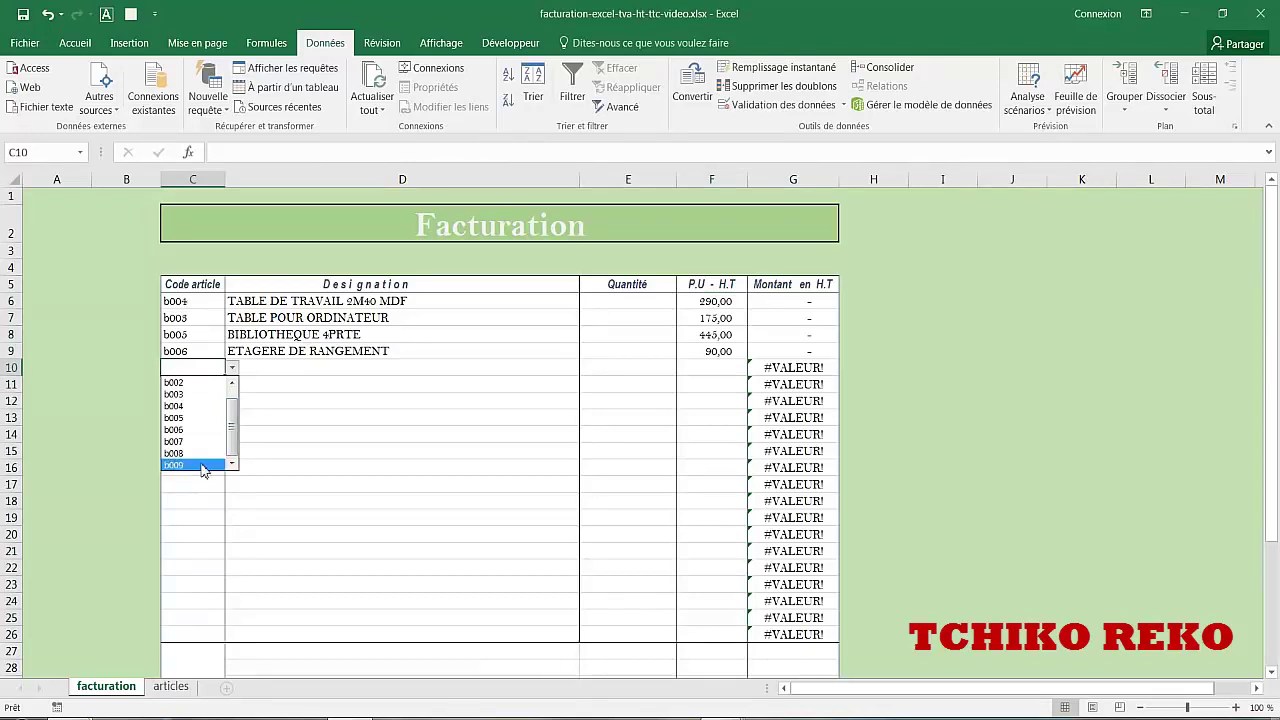
click(202, 466)
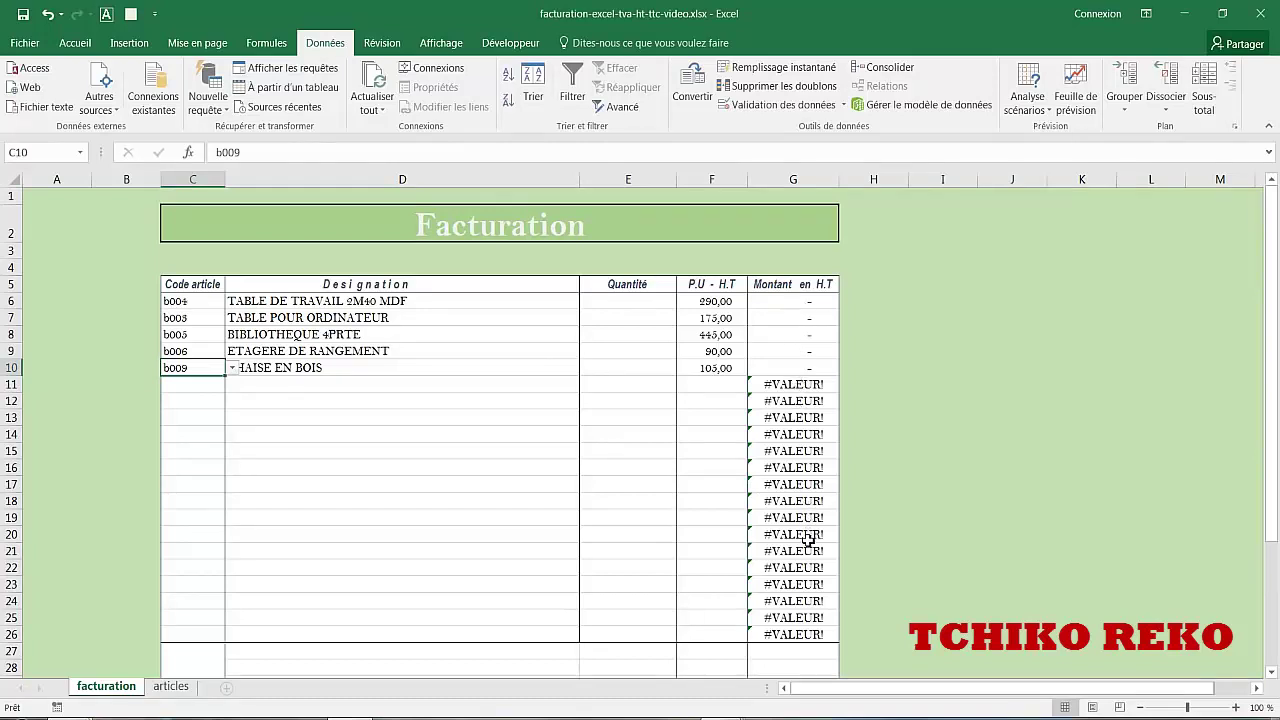
- Enter the quantities 2, 1, 1, 5 and 5 in E6:E10
click(662, 305)
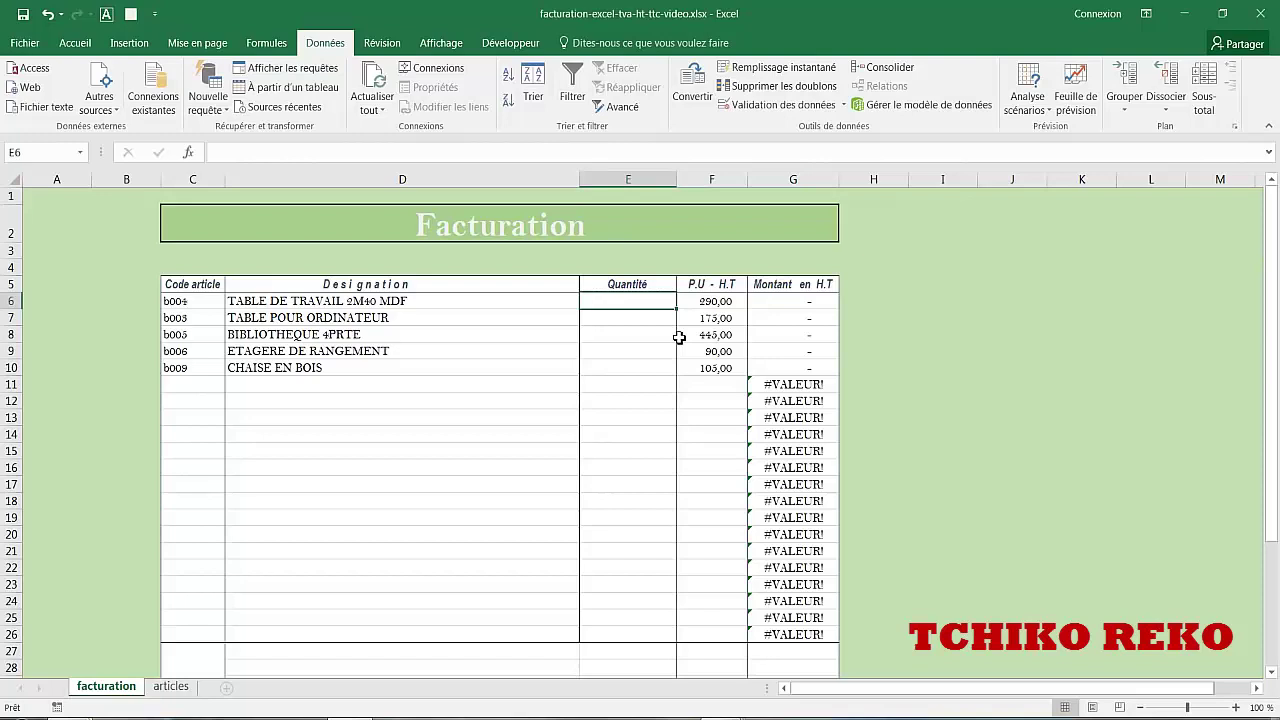
text(2)
key(Return)
text(1)
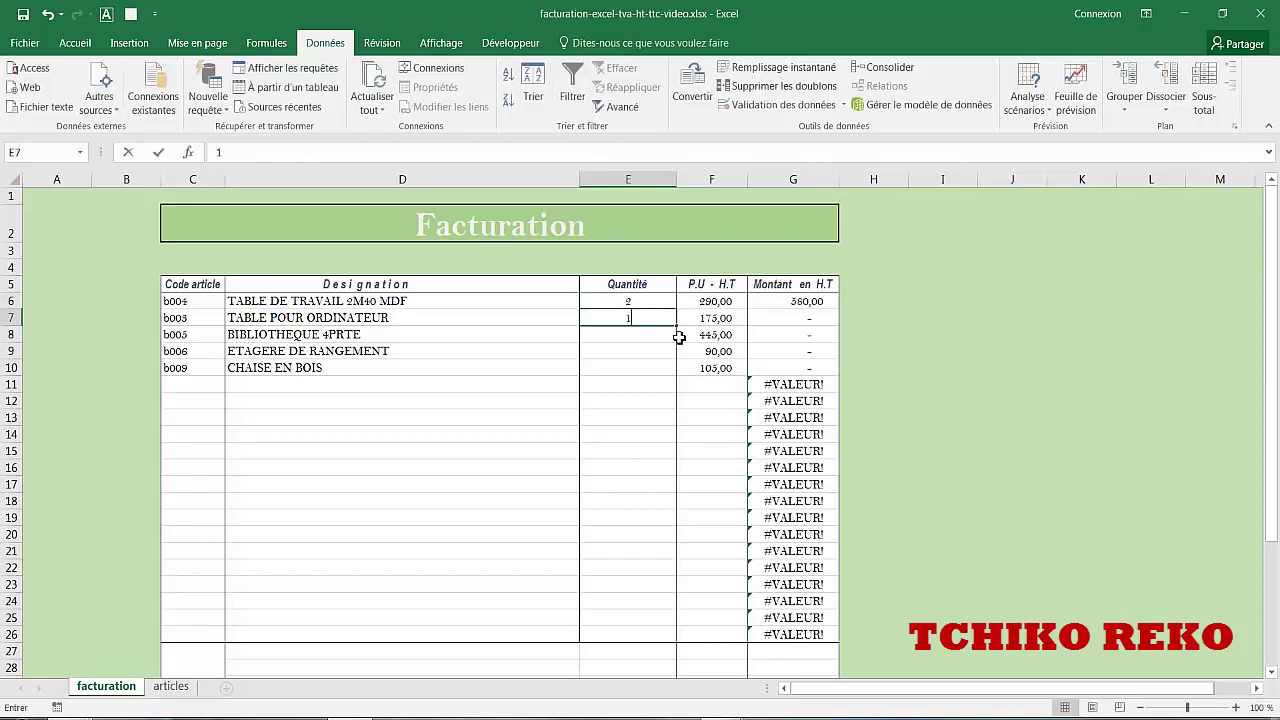
key(Return)
text(1)
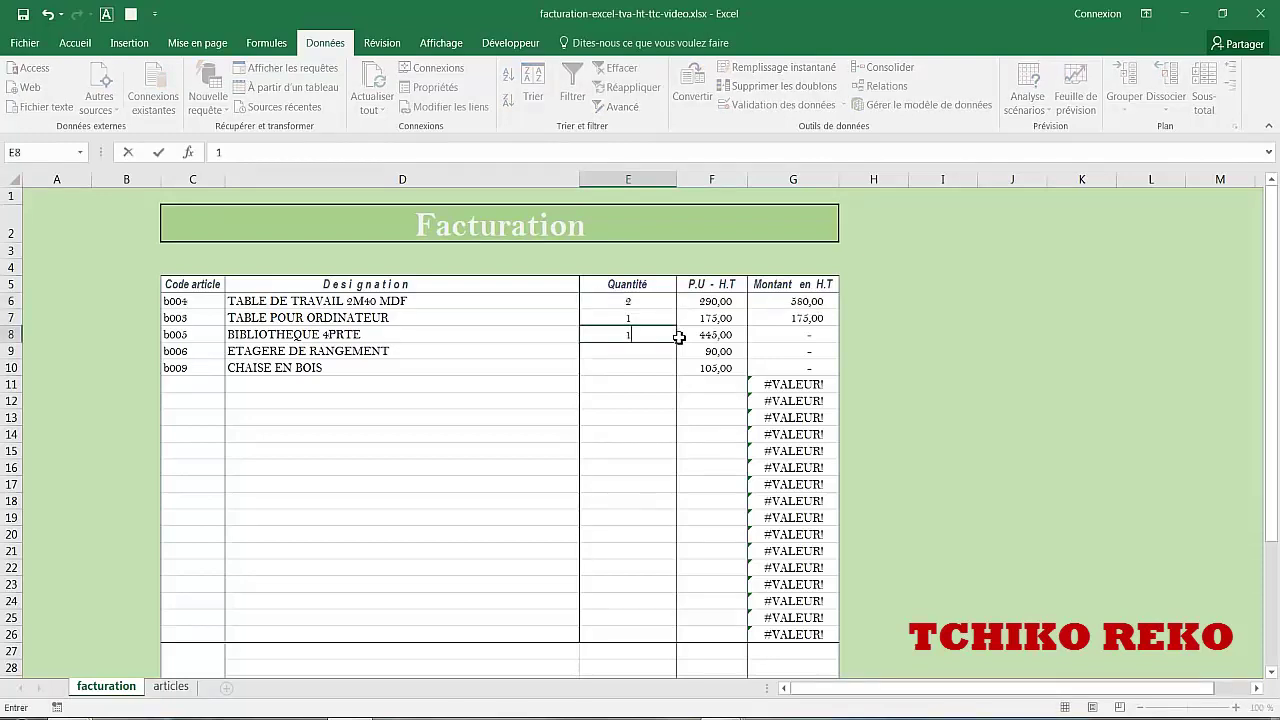
key(Return)
text(5)
key(Return)
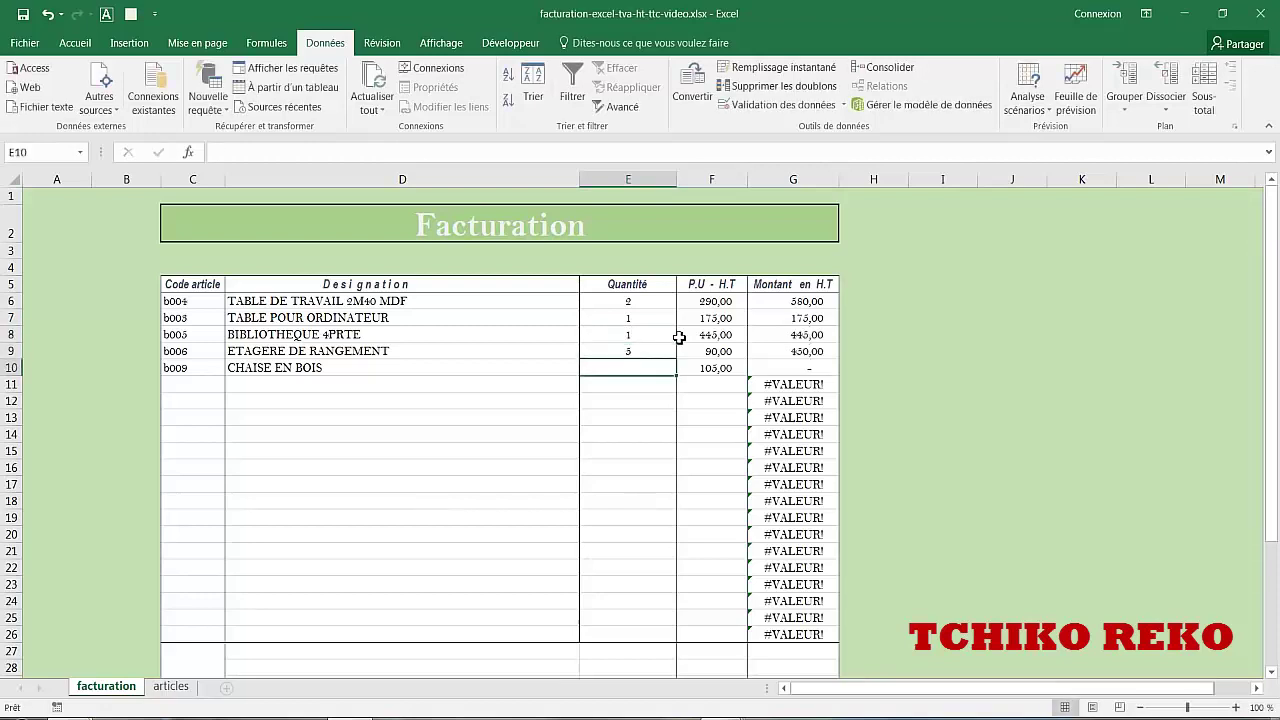
text(5)
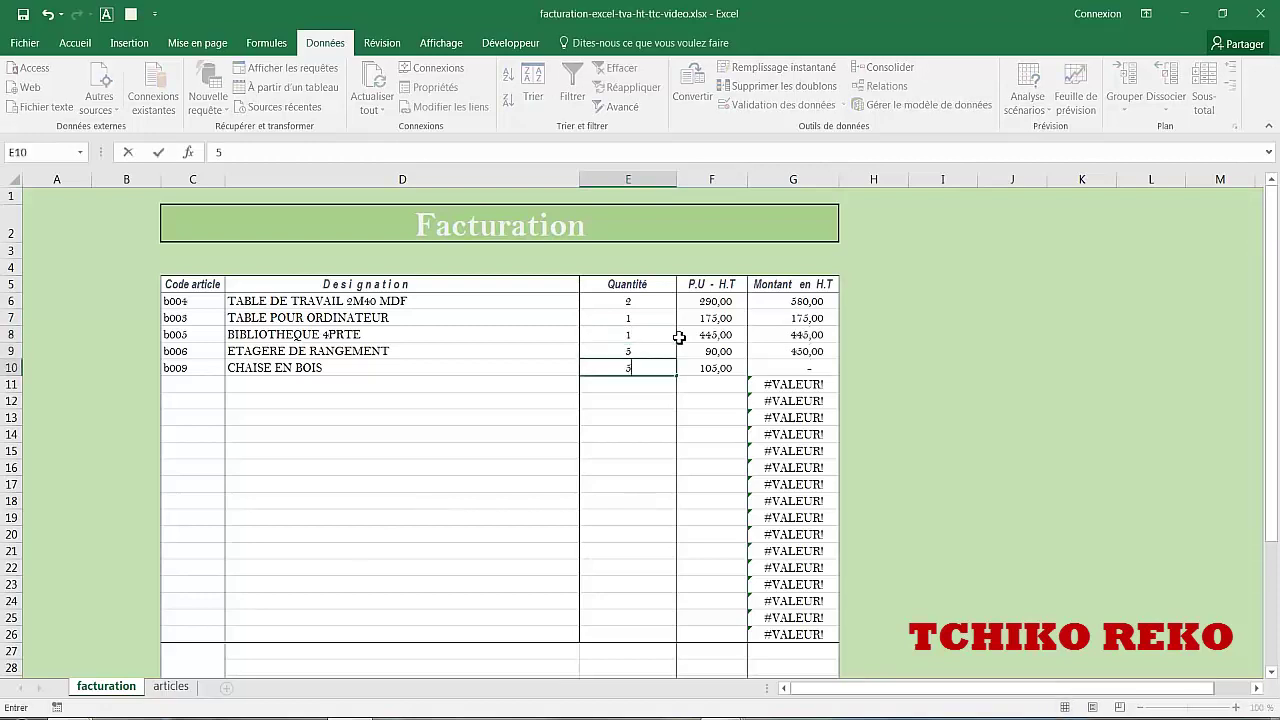
key(Up)
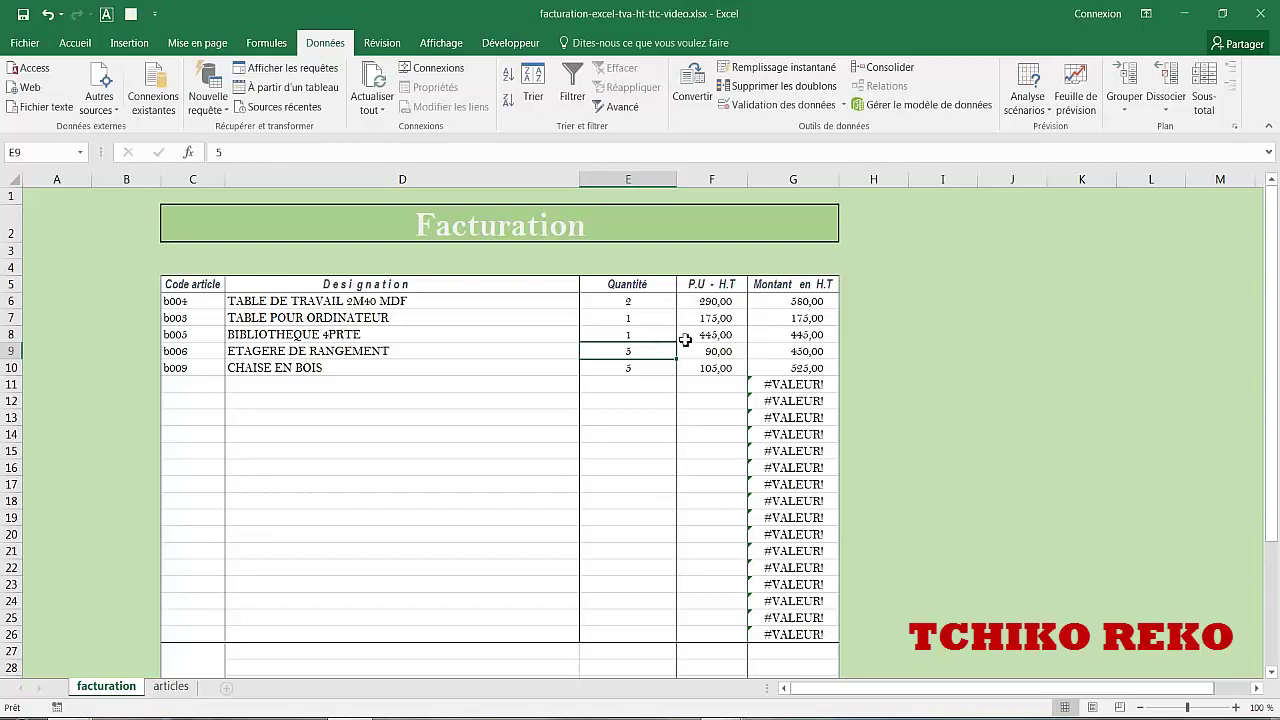
- Replace the amount formula in G6:G26 with the blank-safe =SI(F6="";"";F6*E6), adjusted for each row
click(784, 387)
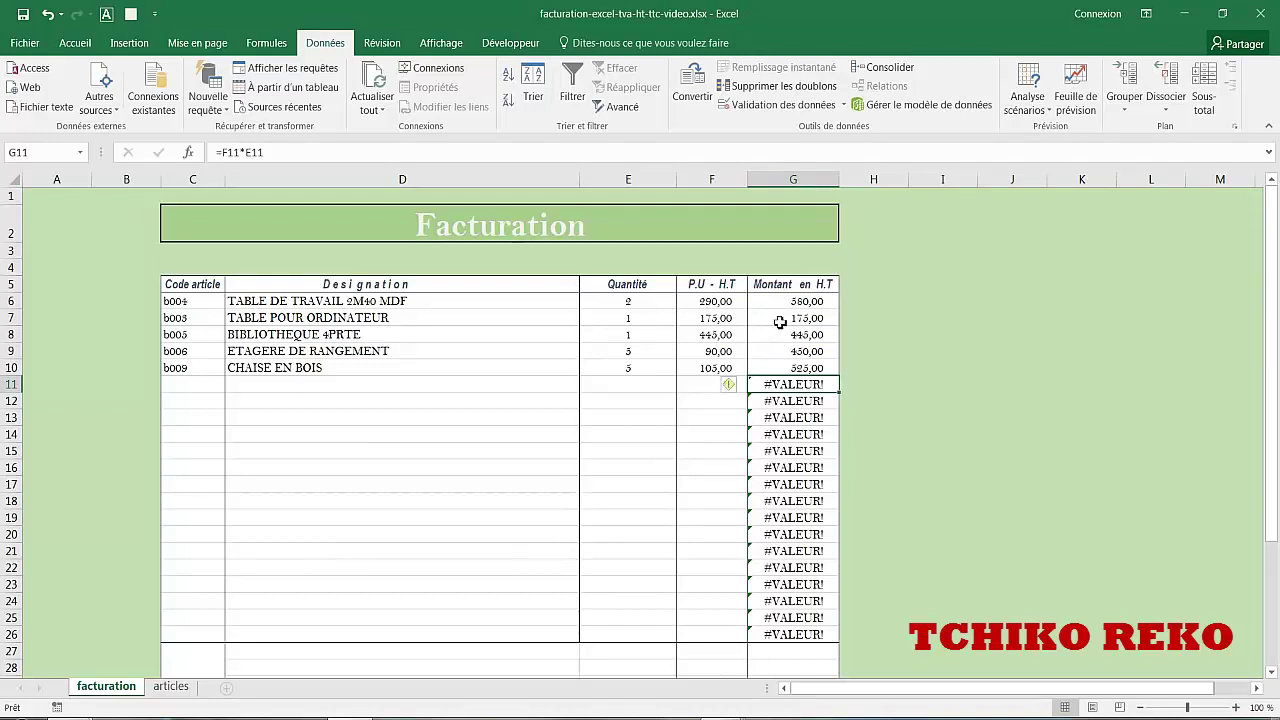
drag(791, 301, 776, 630)
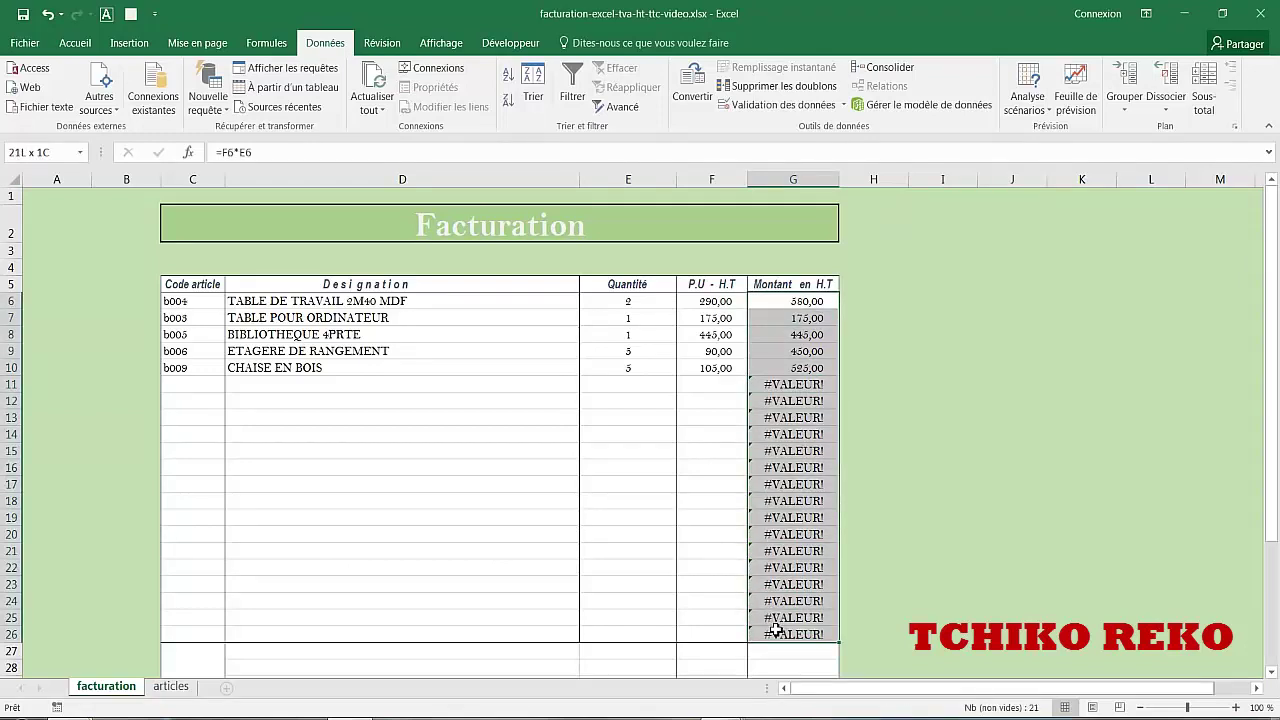
drag(776, 630, 776, 630)
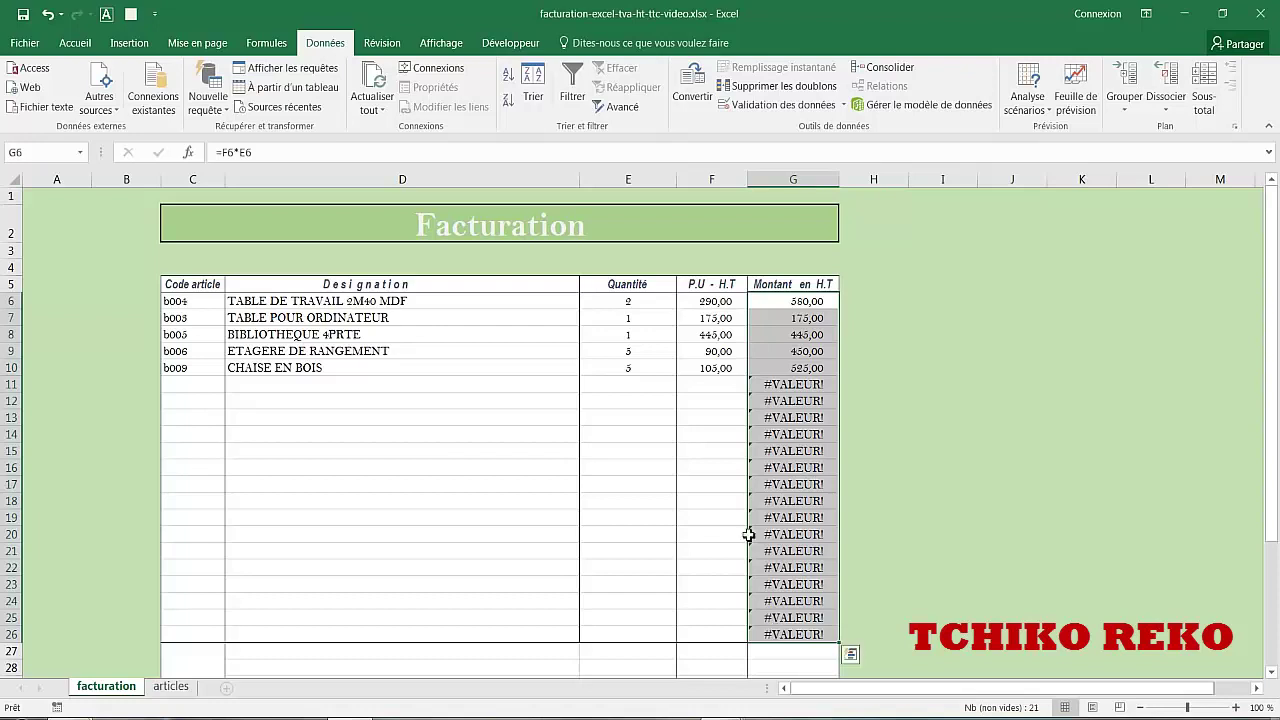
click(227, 155)
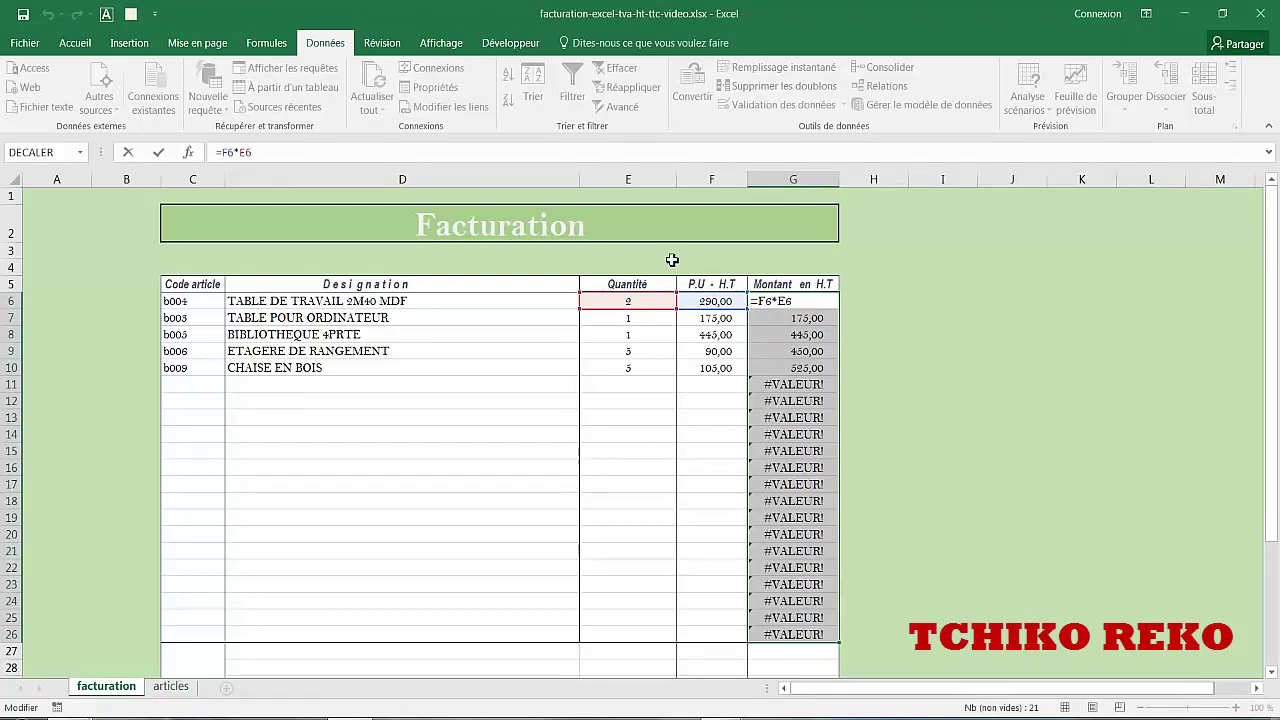
text(si()
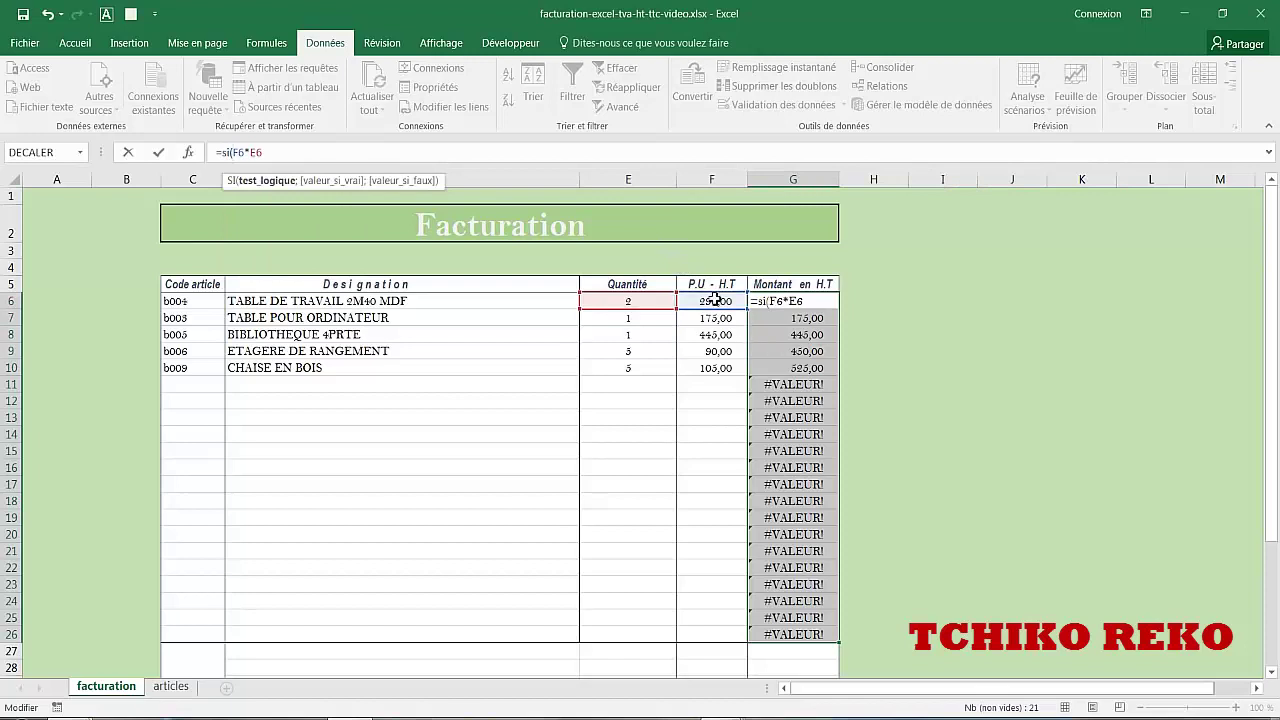
click(716, 300)
text(="";)
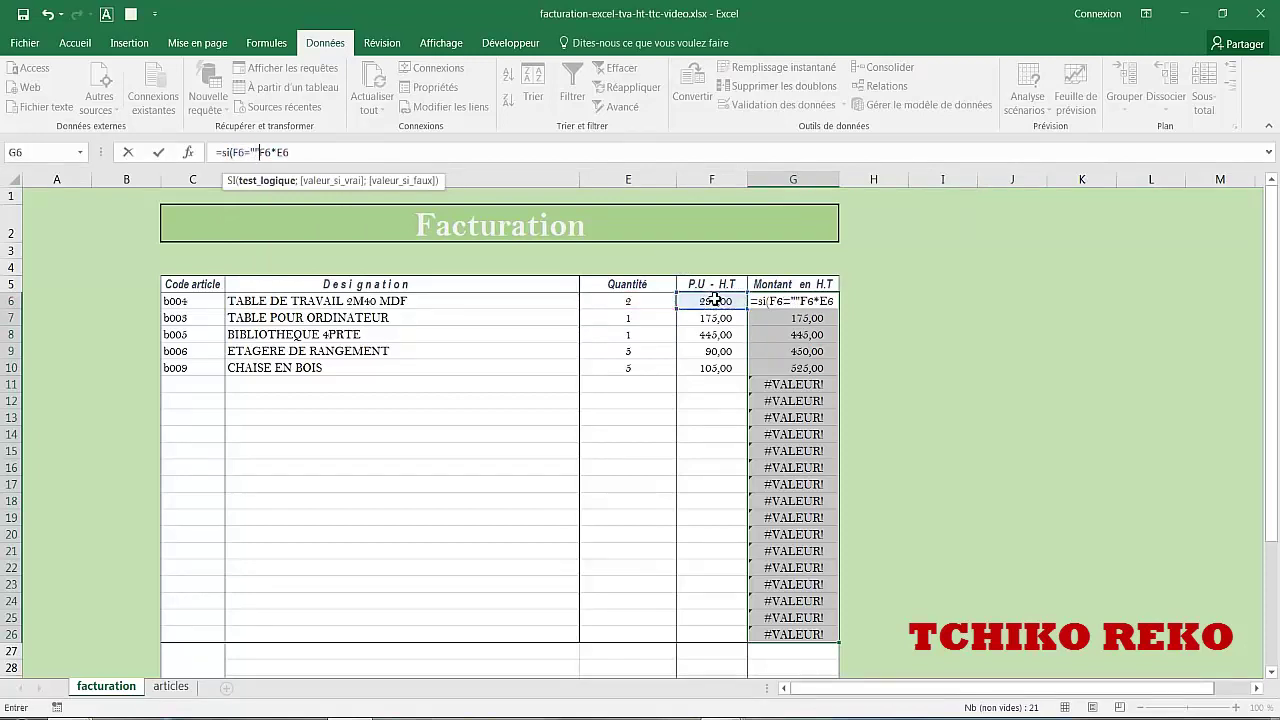
text("")
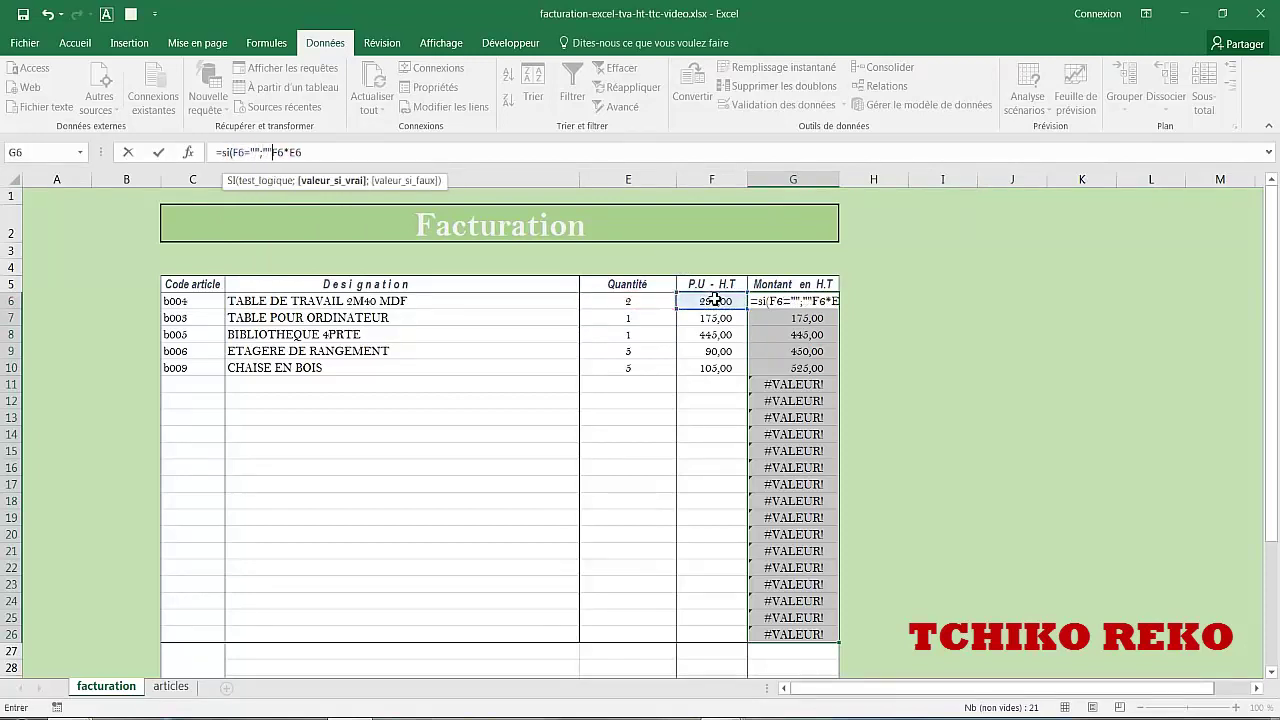
text(;)
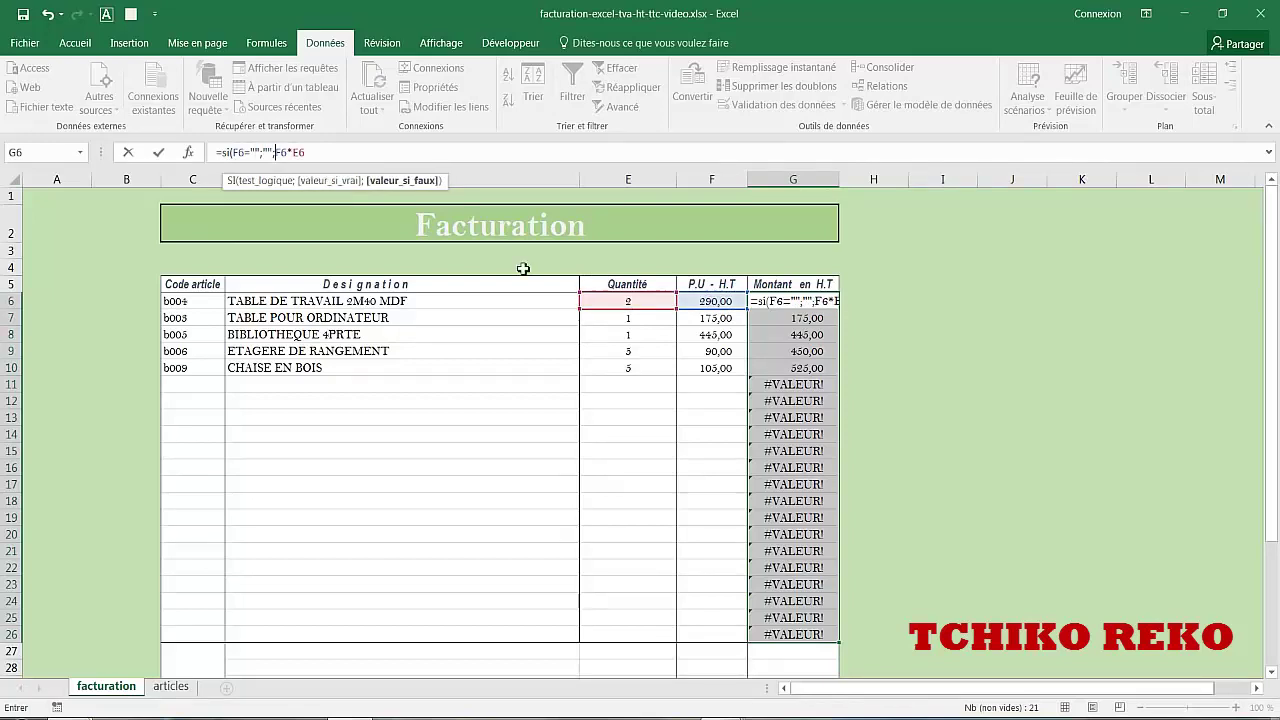
click(322, 152)
text())
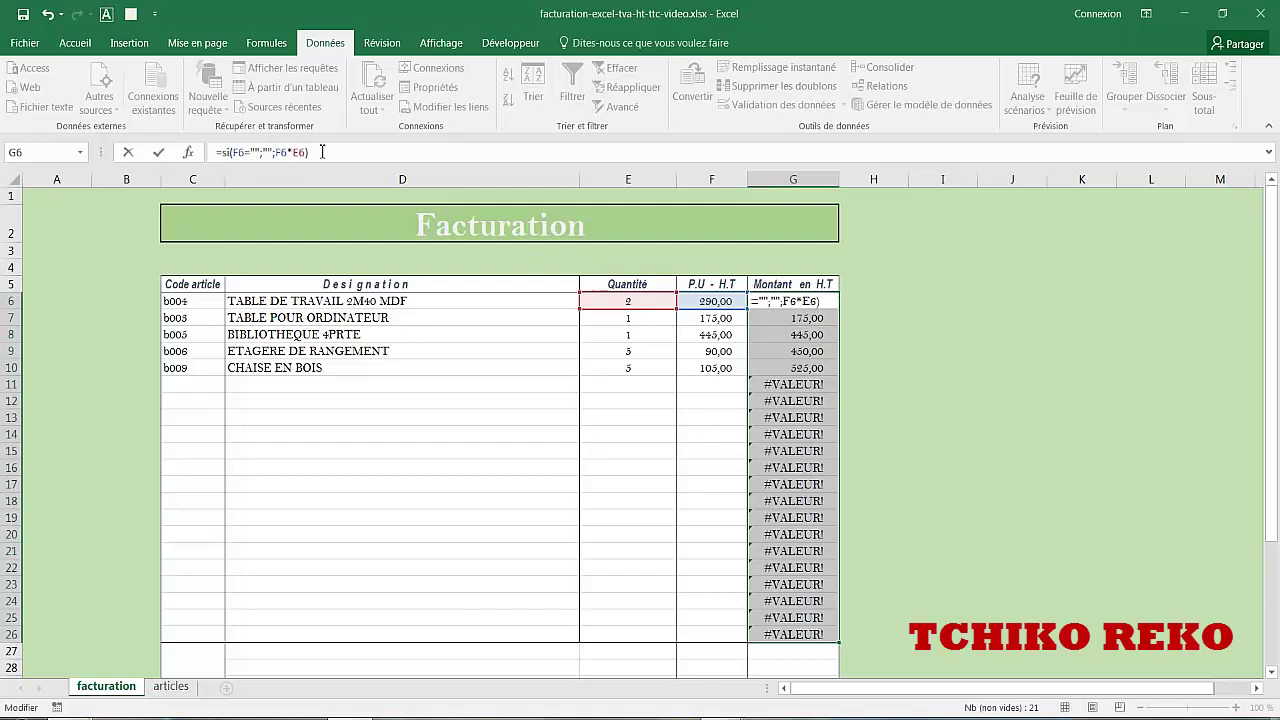
key(ctrl+Return)
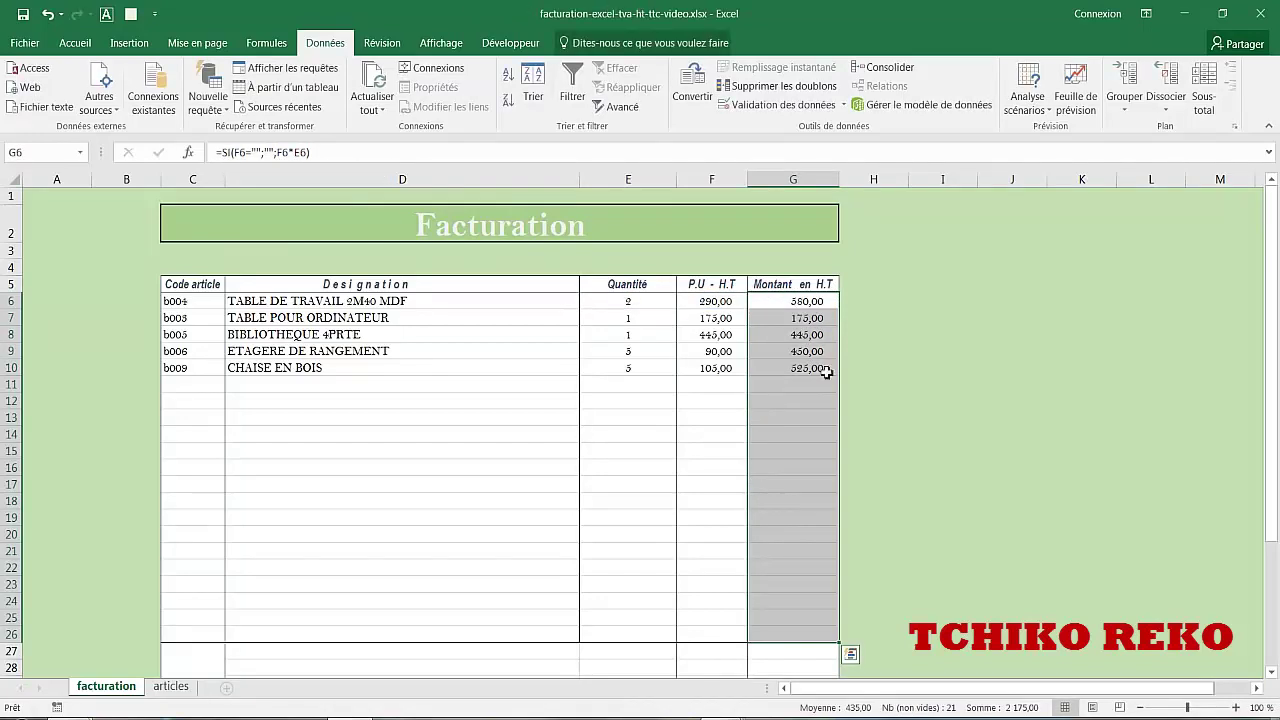
click(882, 398)
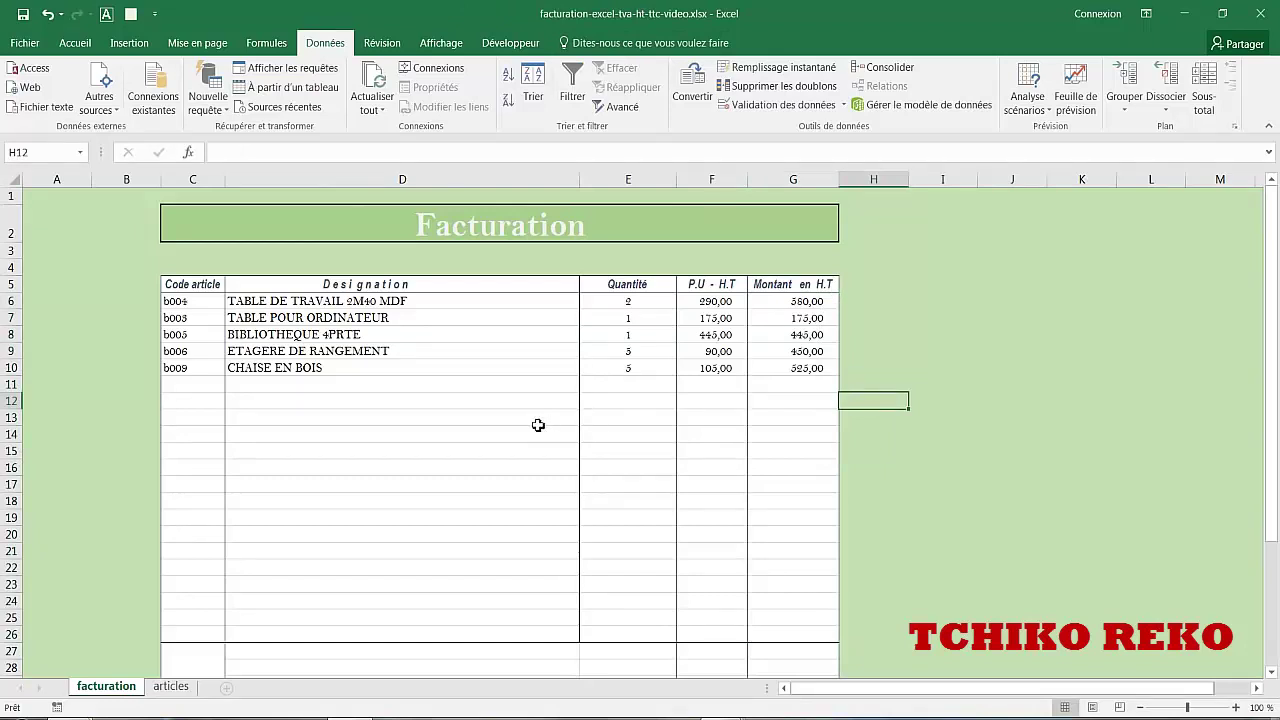
- Choose article code b001 in C11, enter quantity 2 in E11, and check the line amount and invoice totals
click(199, 385)
click(233, 386)
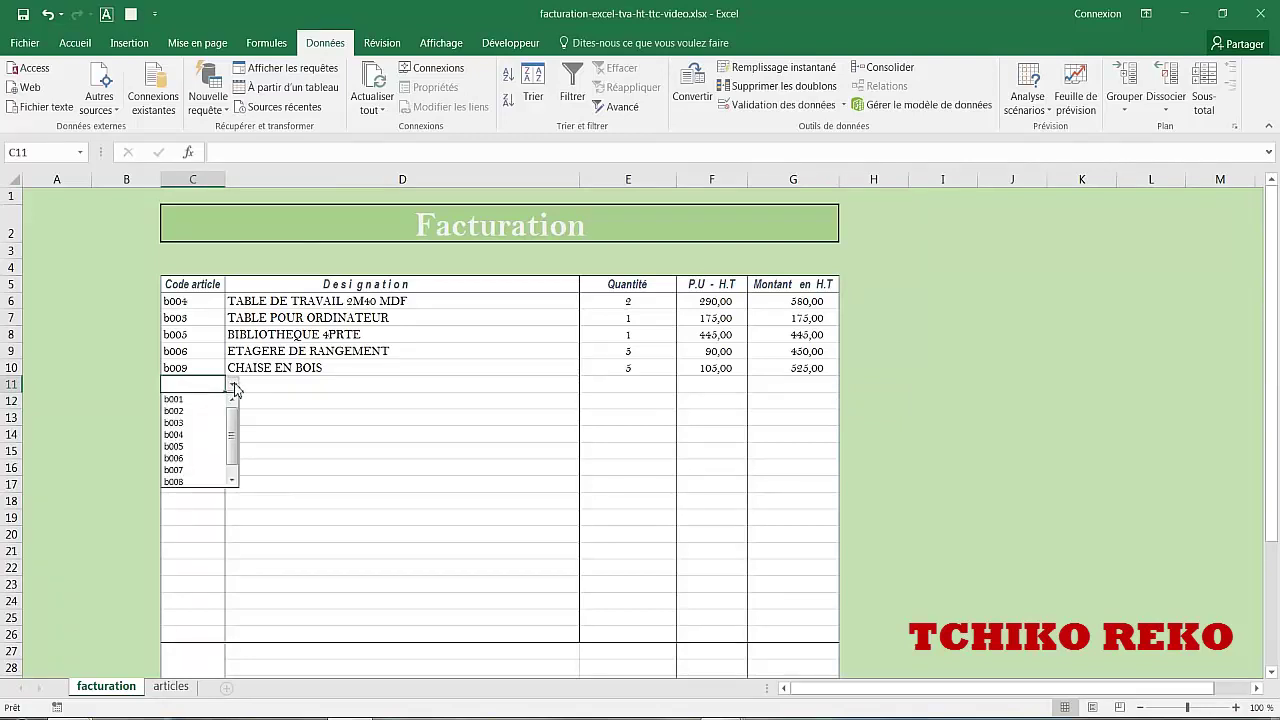
click(175, 399)
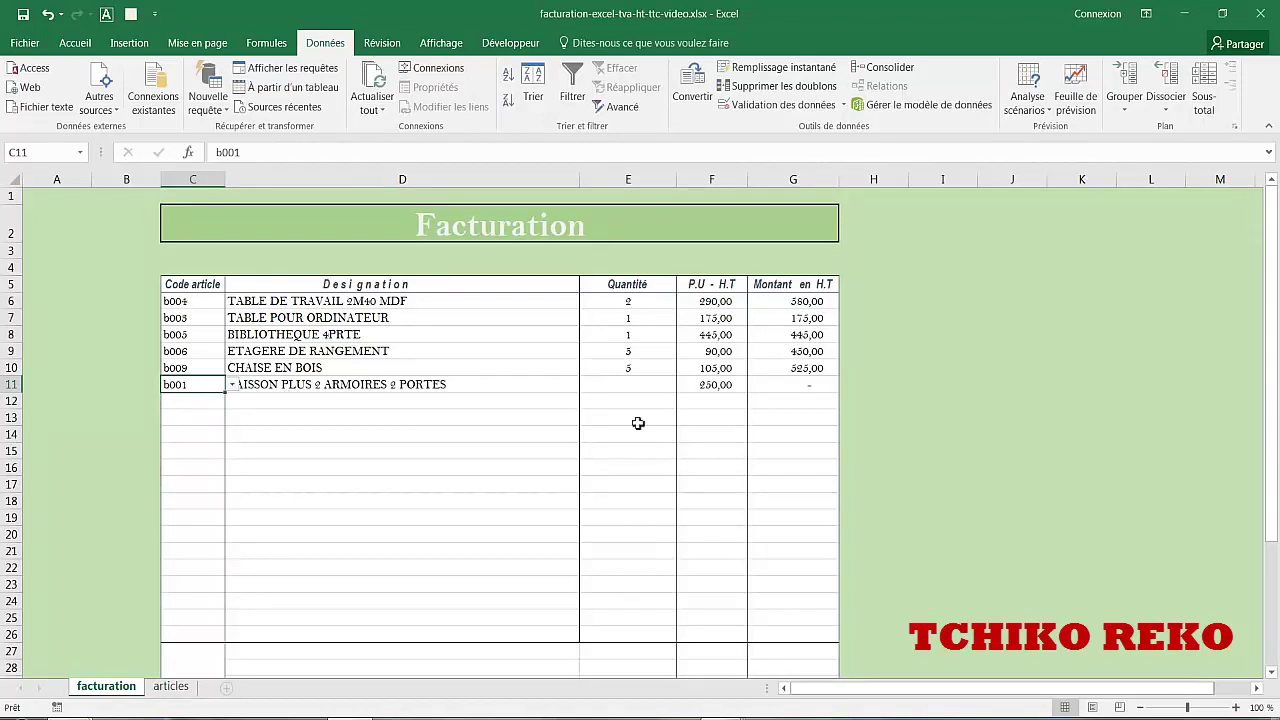
click(630, 386)
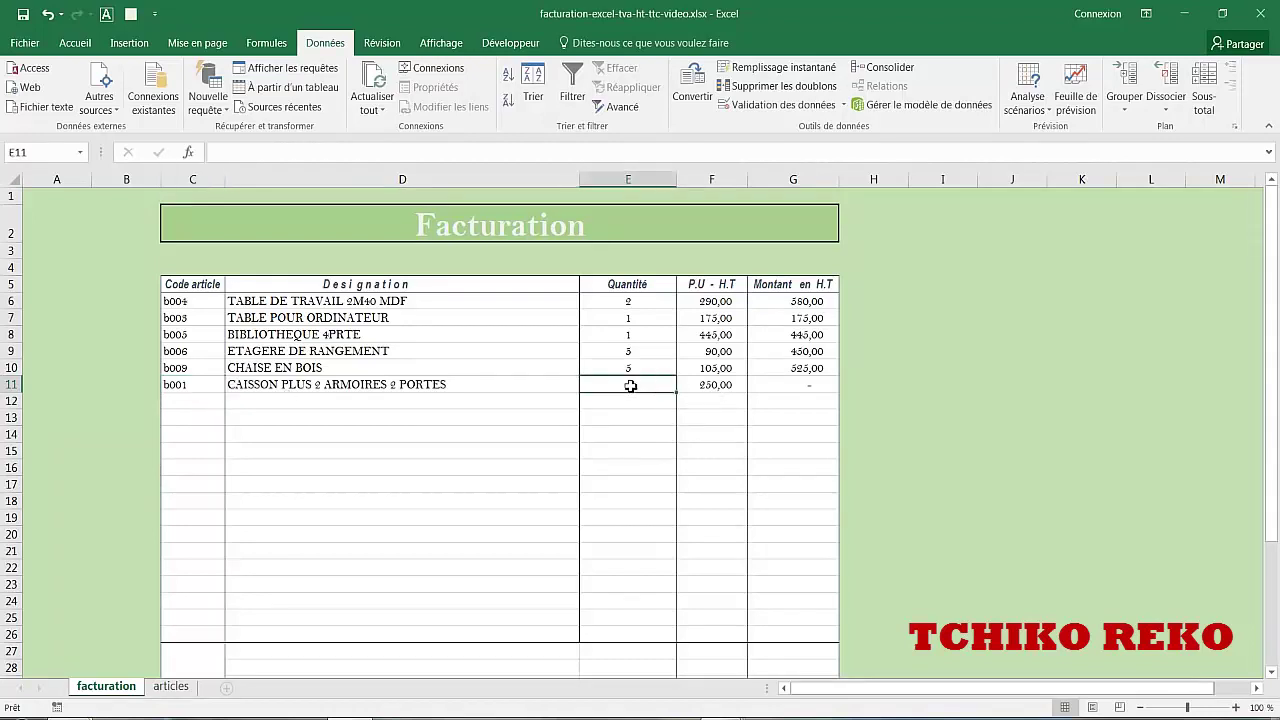
text(2)
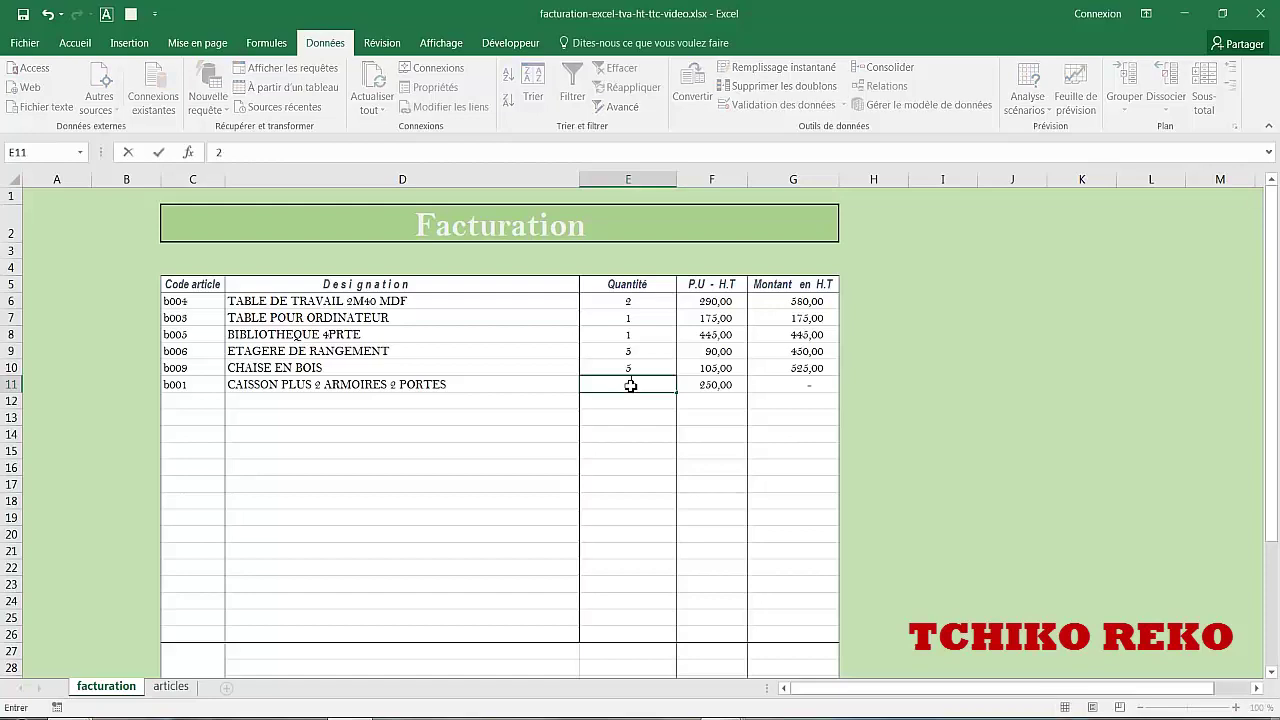
key(Return)
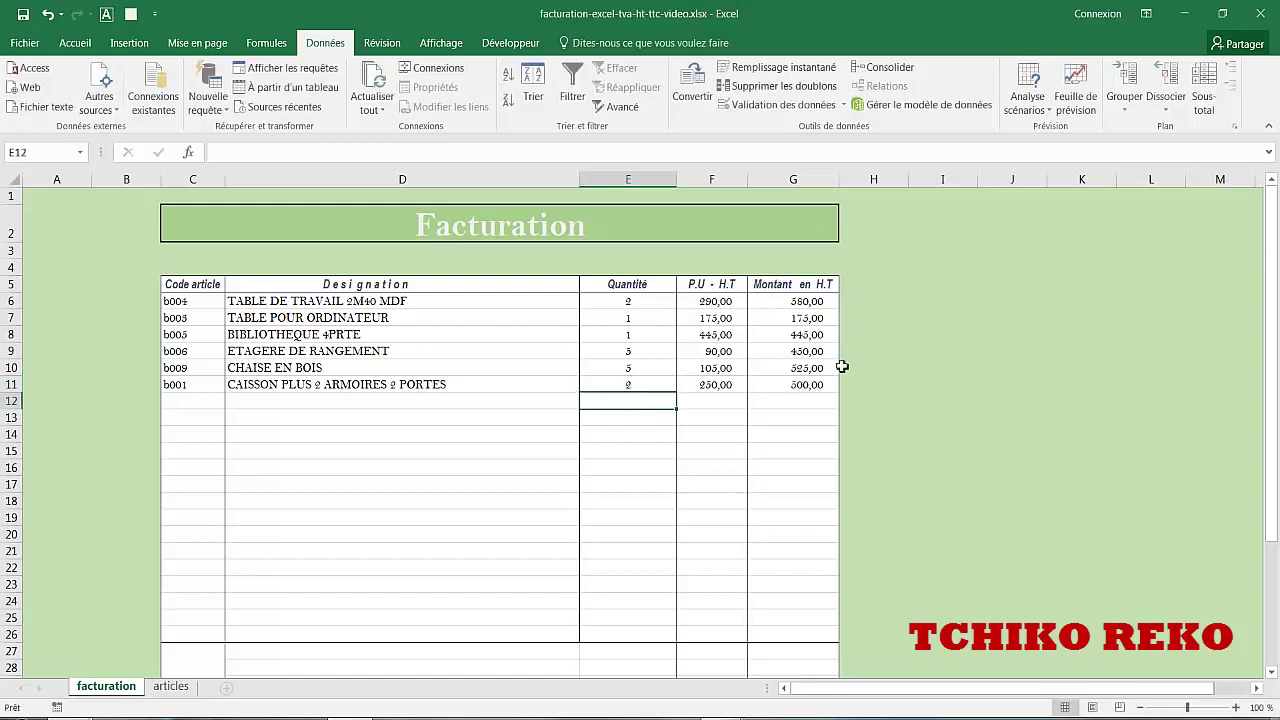
scroll(912, 434, down, 3)
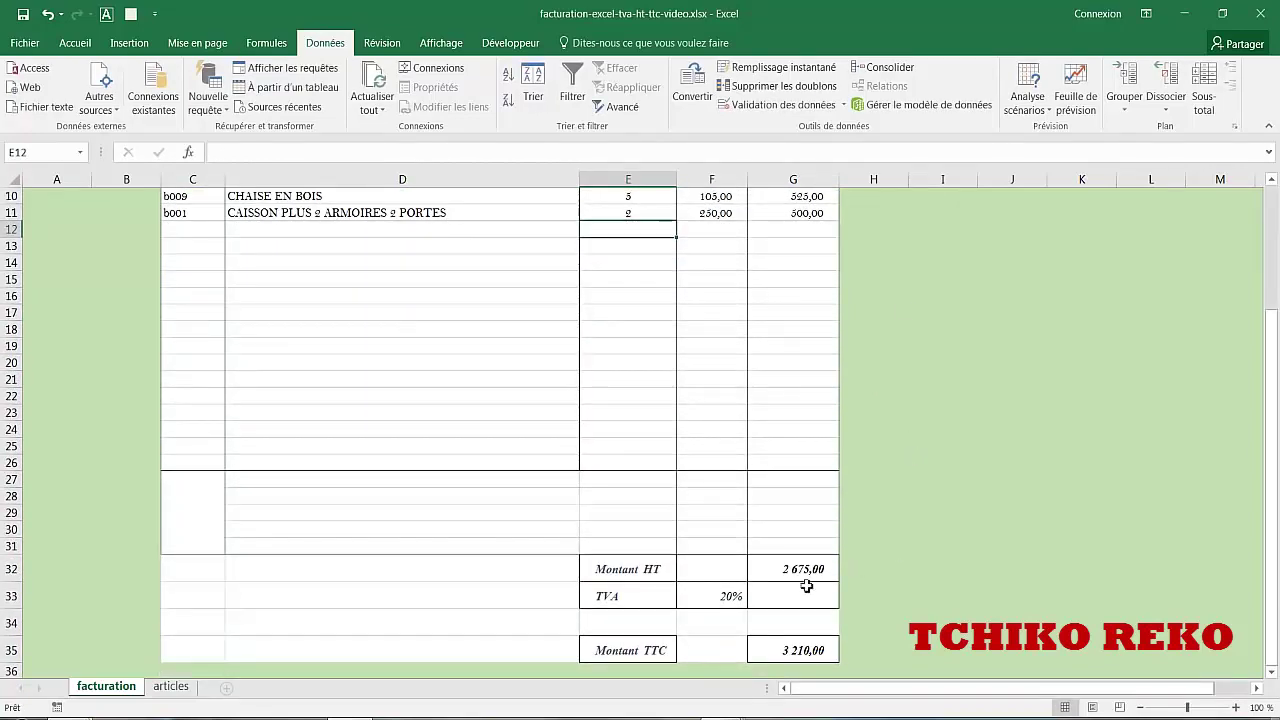
scroll(912, 599, up, 3)
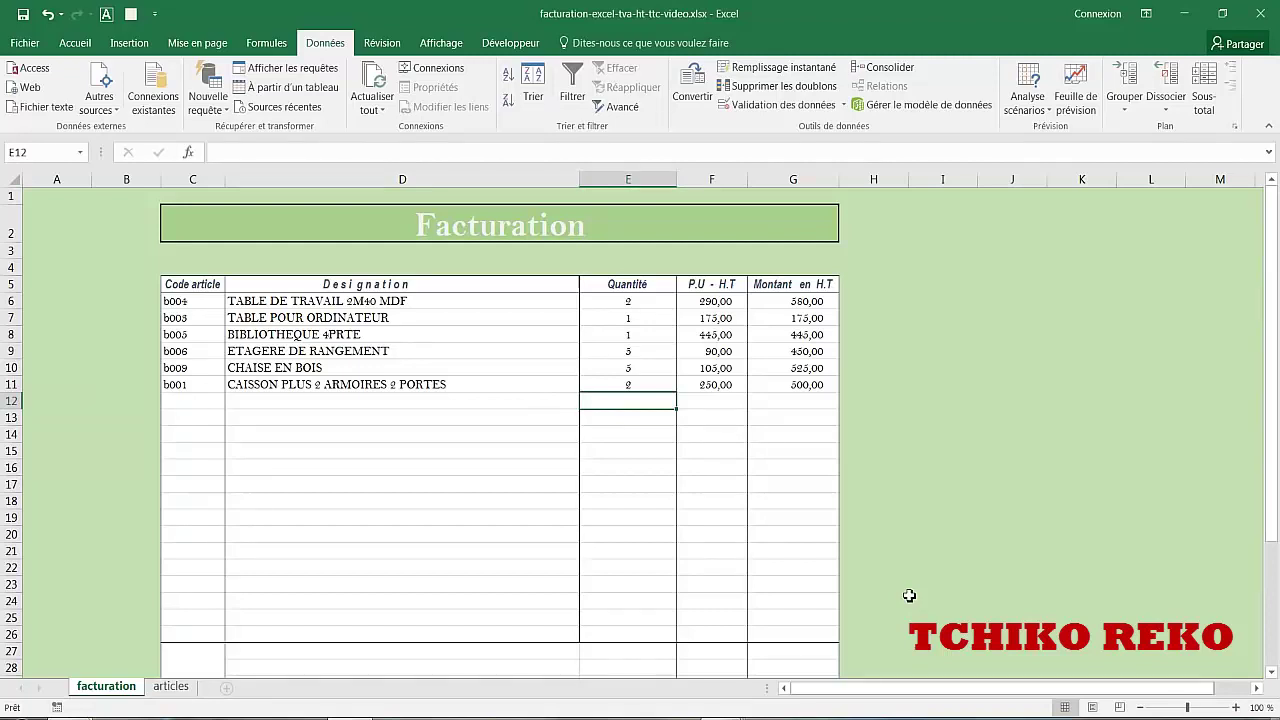
- Clear the quantities in E6:E26 and the article codes in C6:C26 to empty the invoice
click(192, 402)
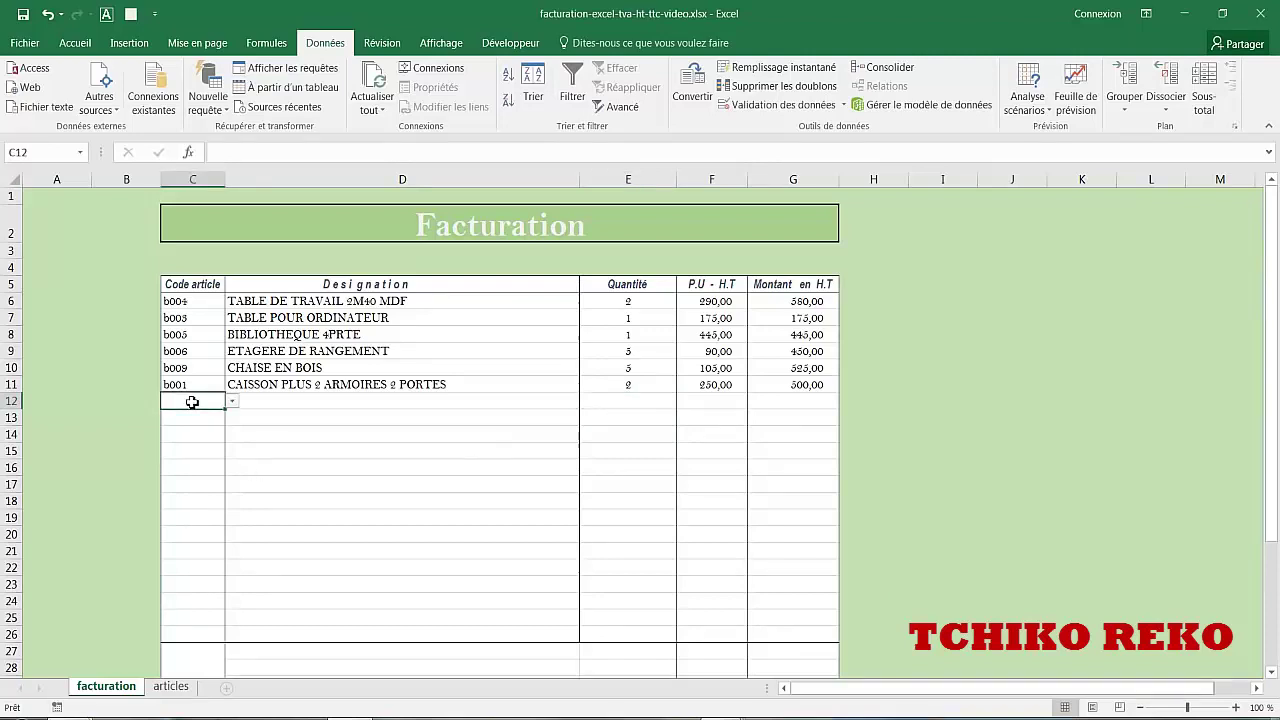
click(643, 402)
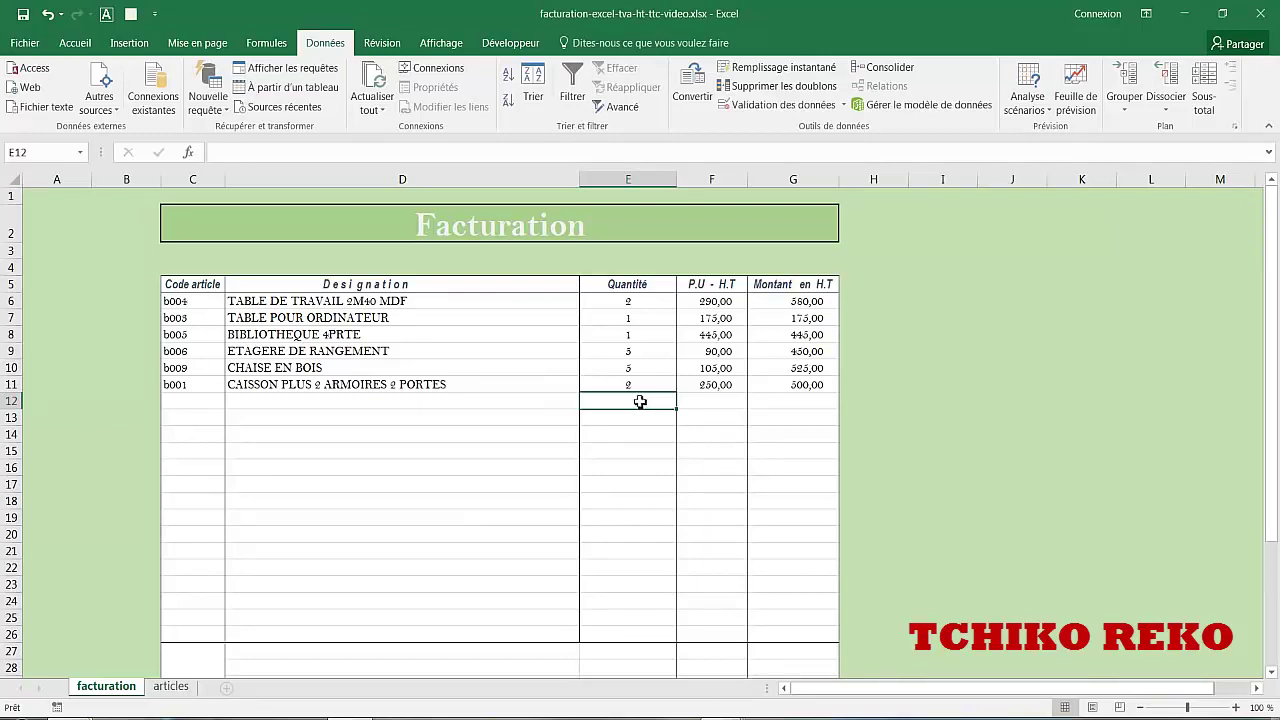
drag(632, 303, 625, 630)
key(Delete)
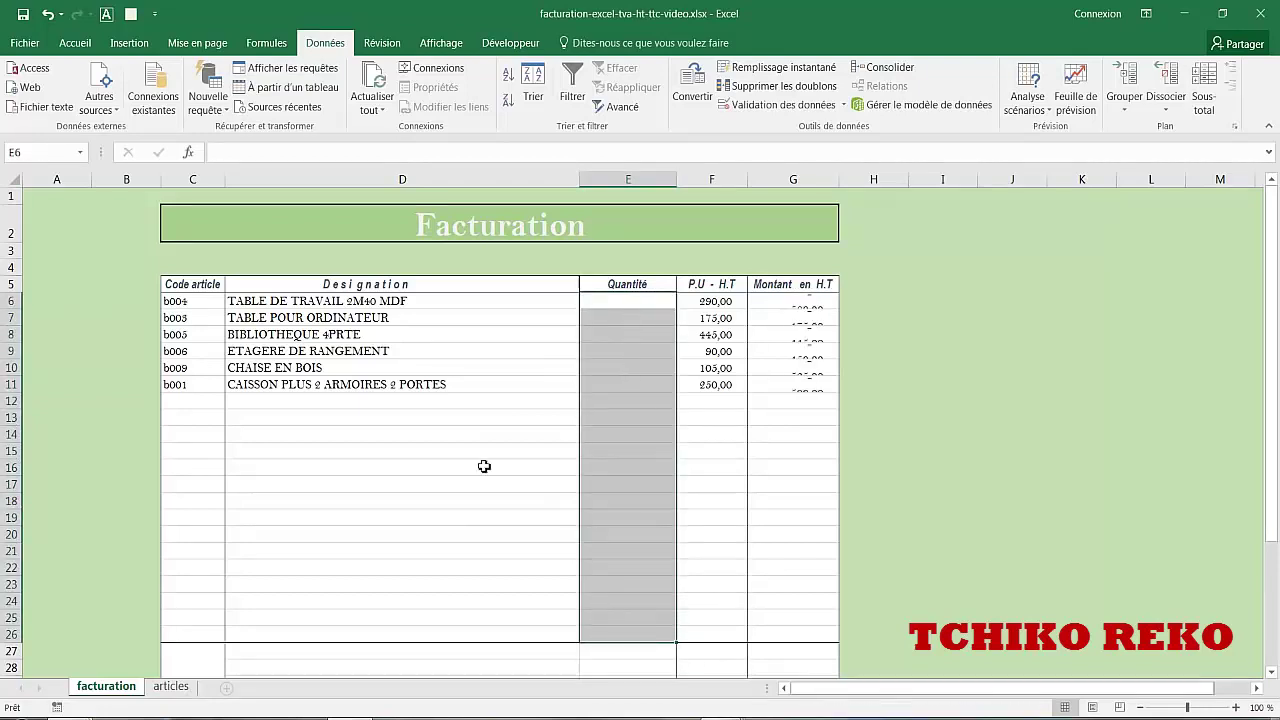
drag(180, 302, 187, 489)
drag(190, 608, 194, 632)
key(Delete)
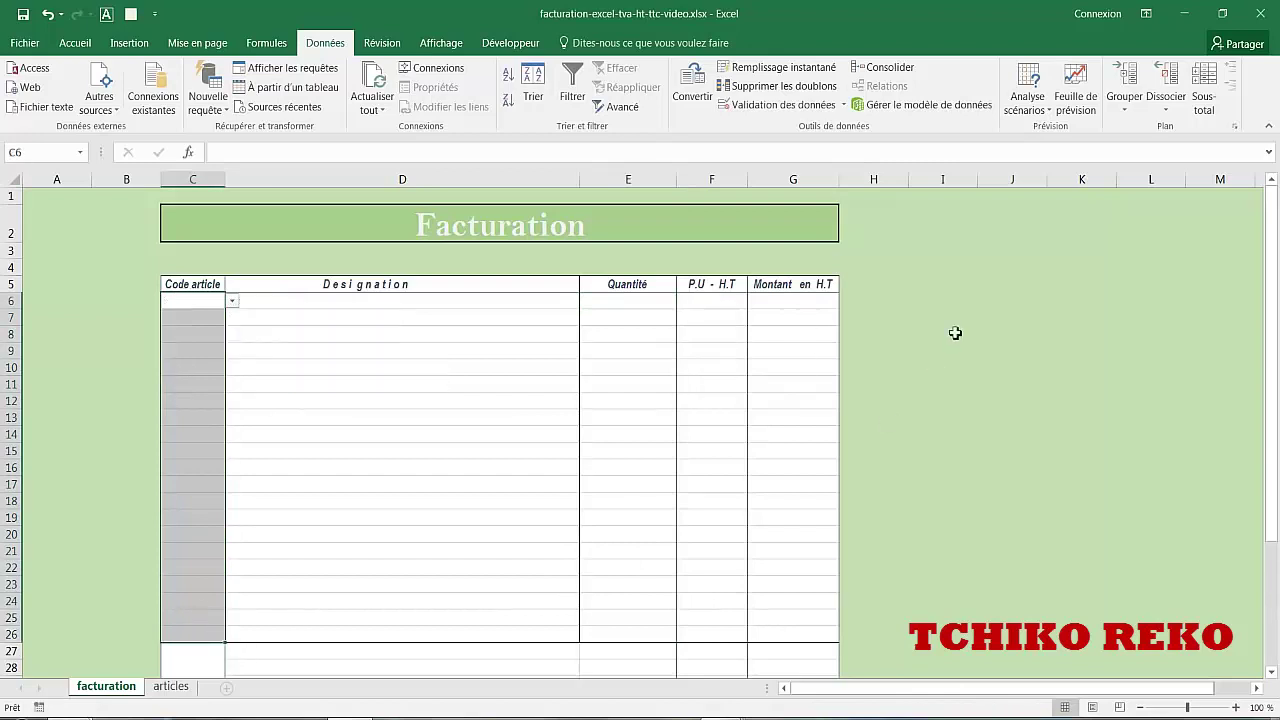
click(957, 254)
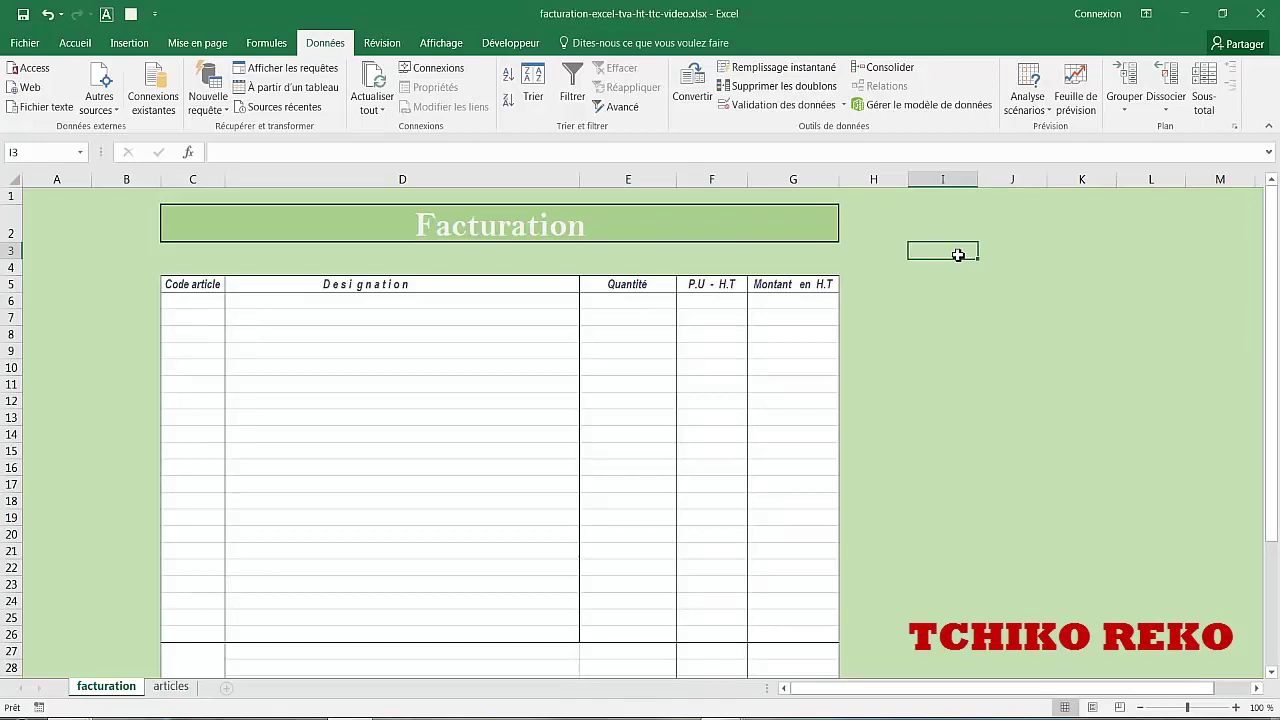
- Protect the facturation sheet without a password, allowing only selection of locked and unlocked cells
click(382, 45)
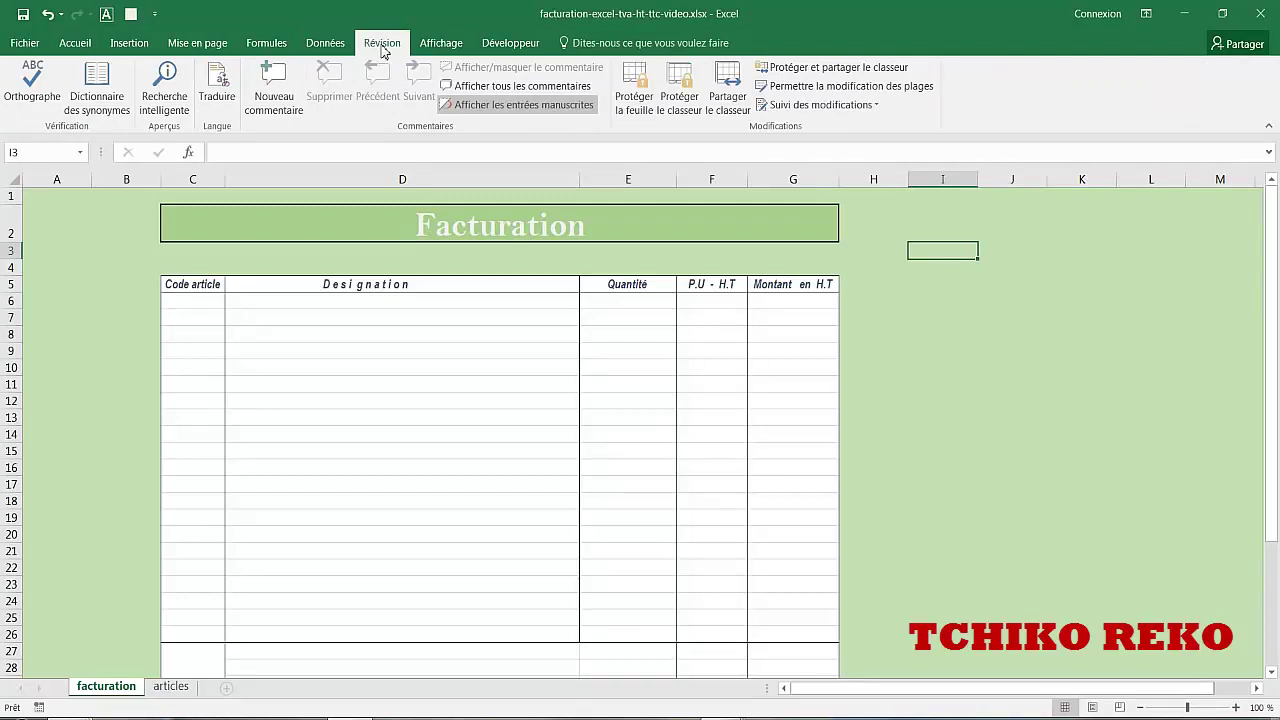
click(634, 88)
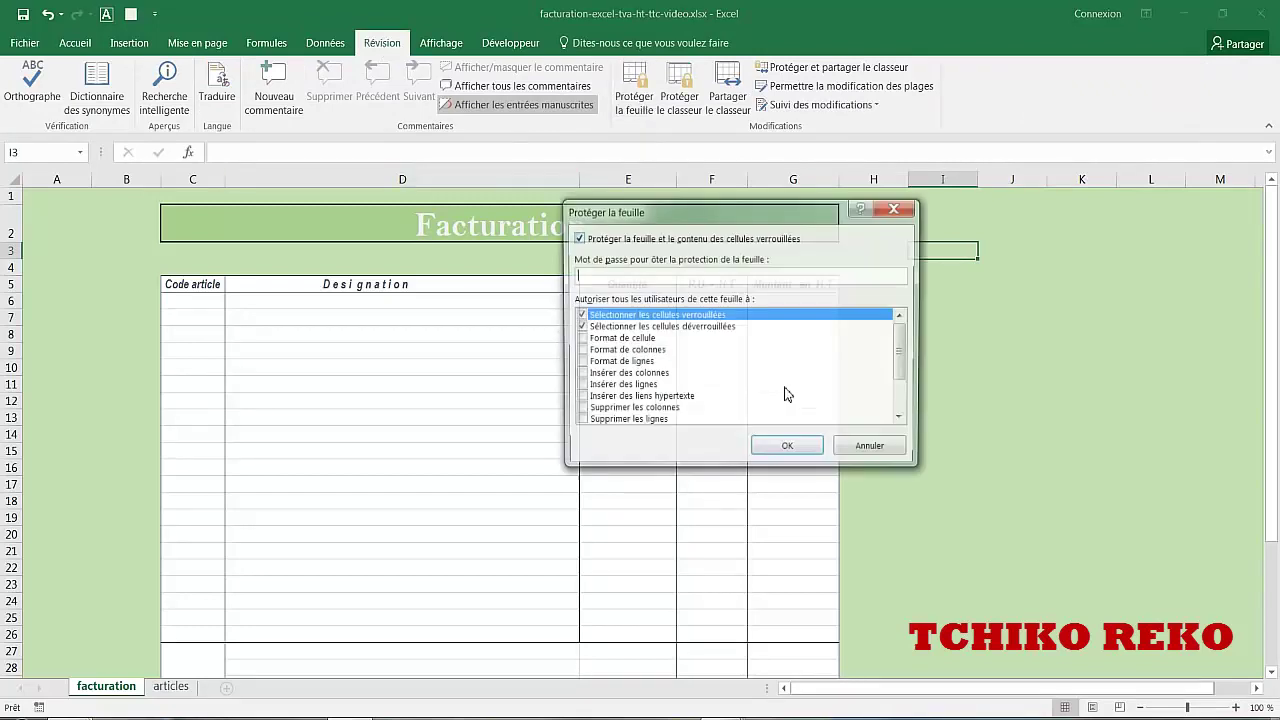
click(786, 450)
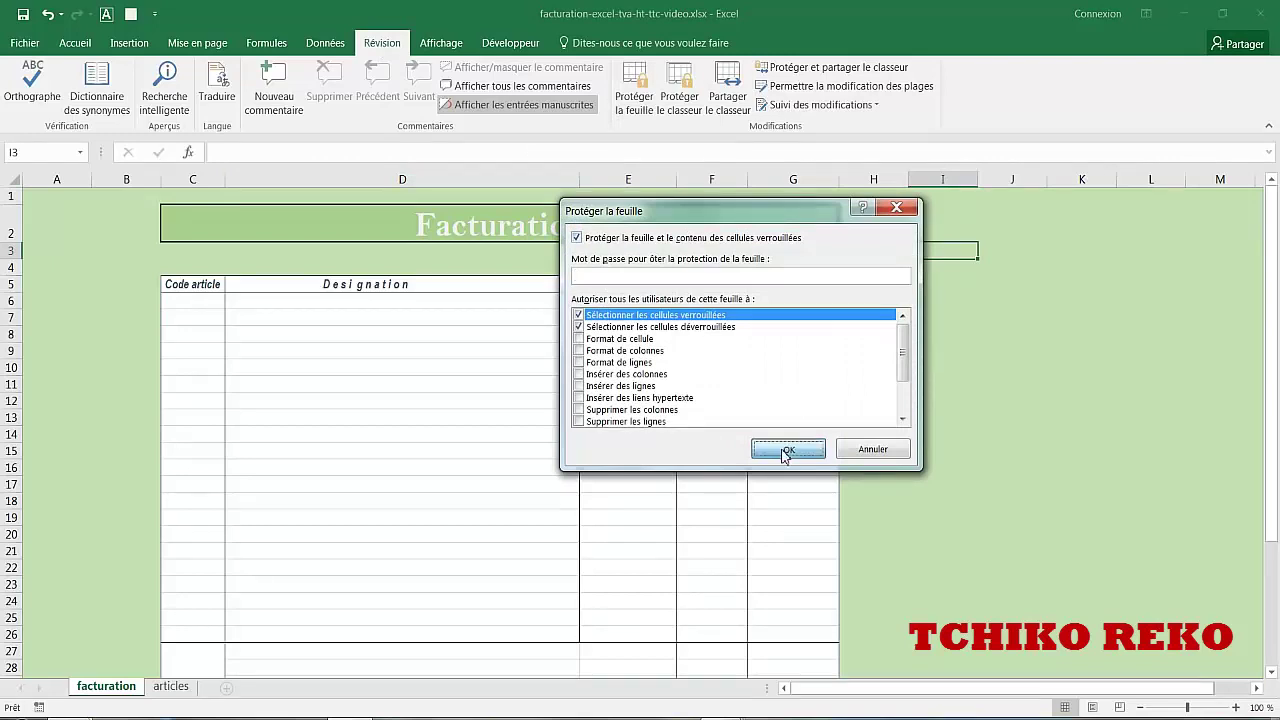
- Try to delete the contents of D7, C7, E8, F8 and G7 to test the sheet protection
click(370, 317)
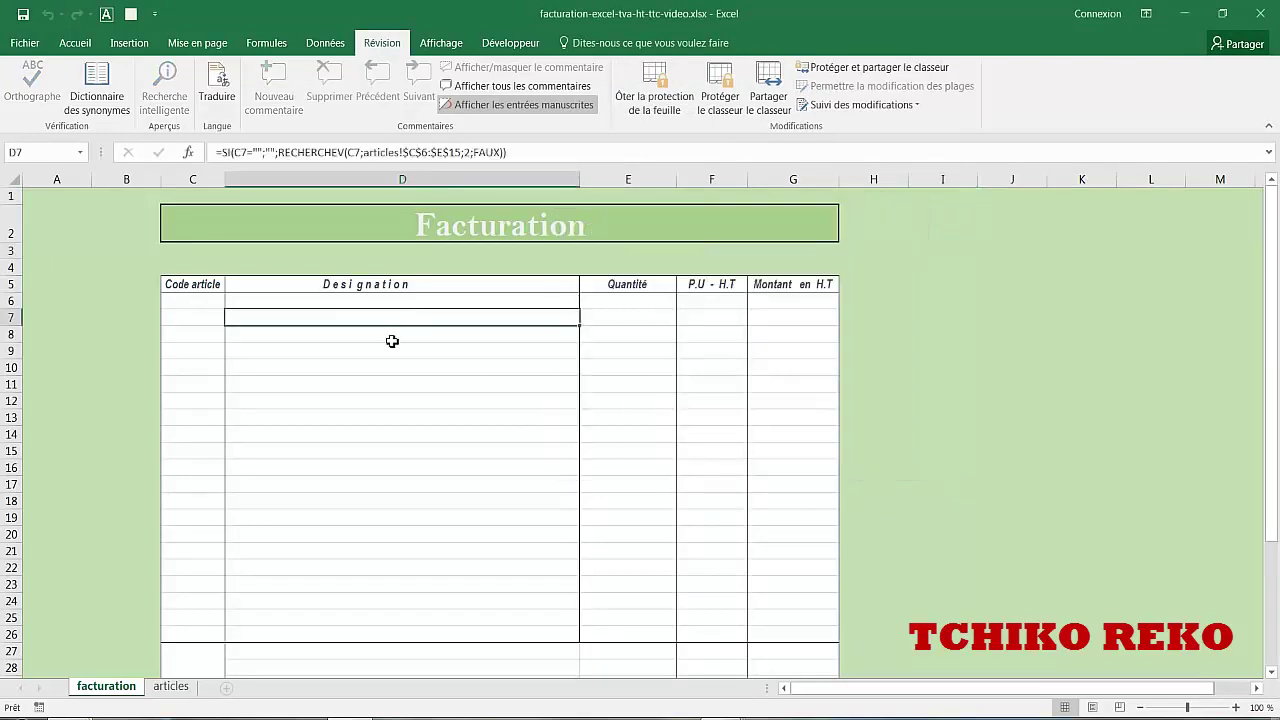
key(Delete)
key(Return)
click(187, 318)
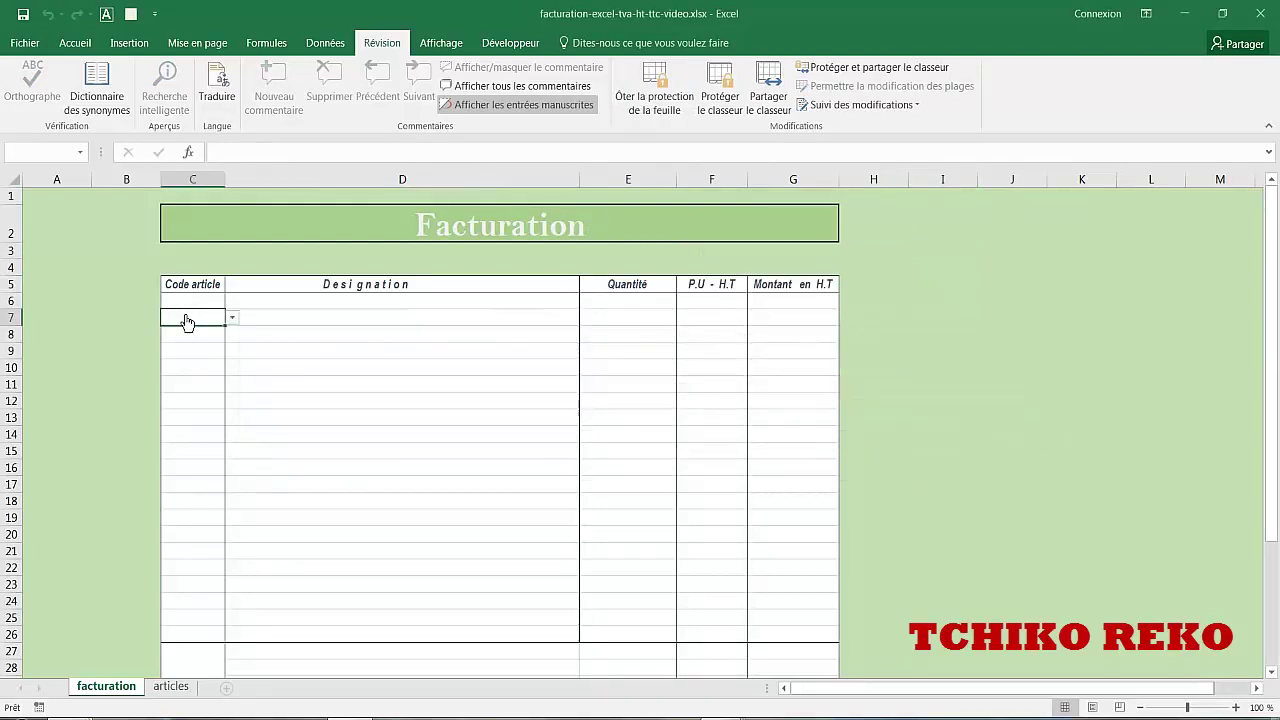
key(Delete)
key(Return)
click(634, 337)
key(Delete)
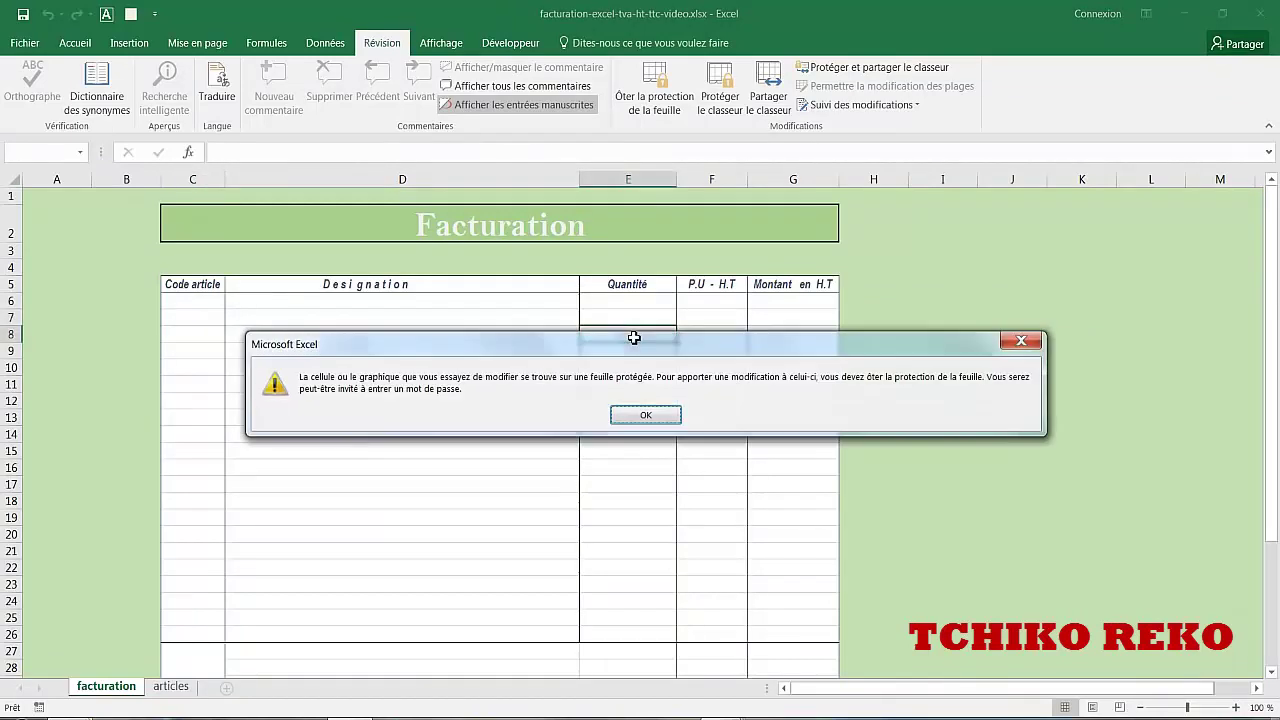
key(Return)
click(718, 335)
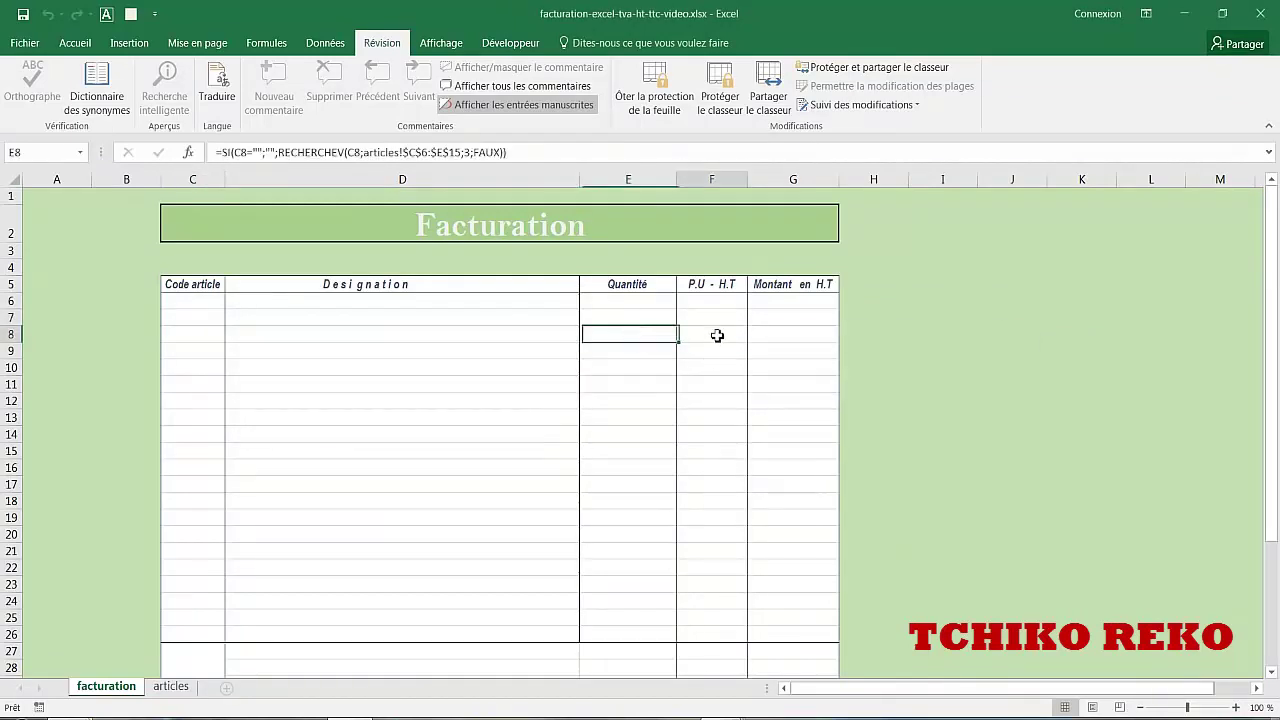
key(Delete)
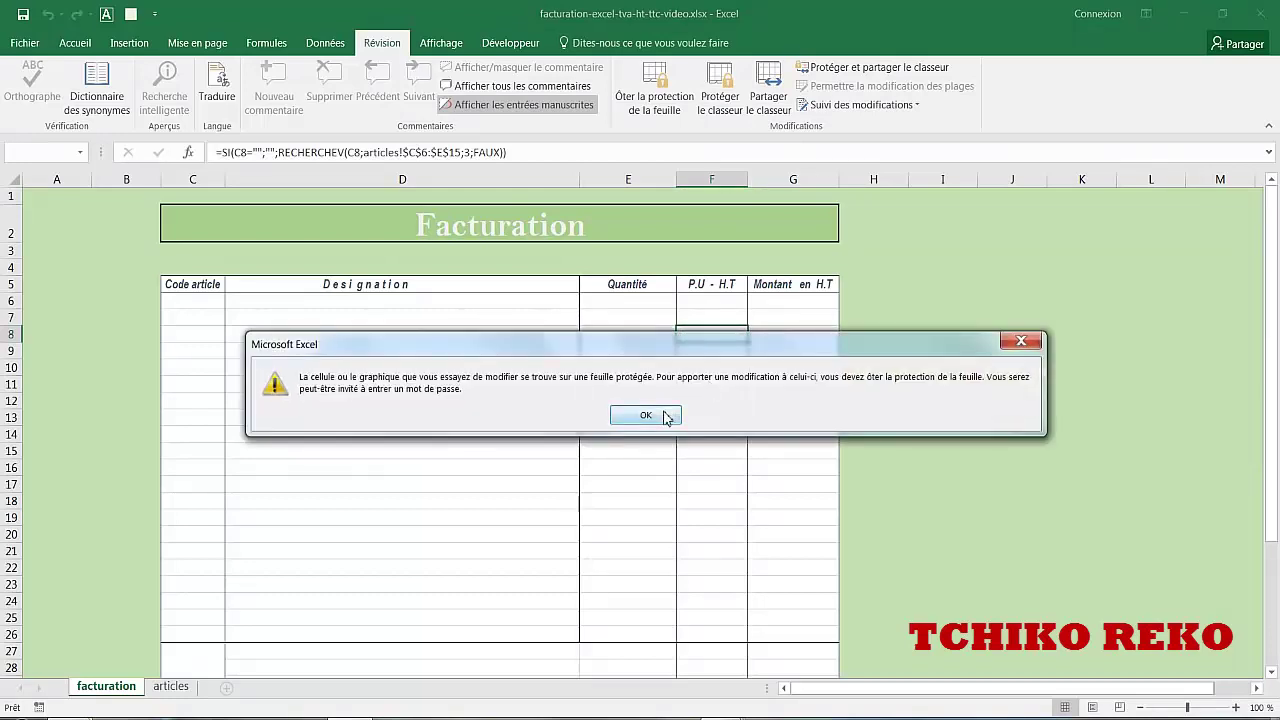
click(658, 417)
click(793, 316)
key(Delete)
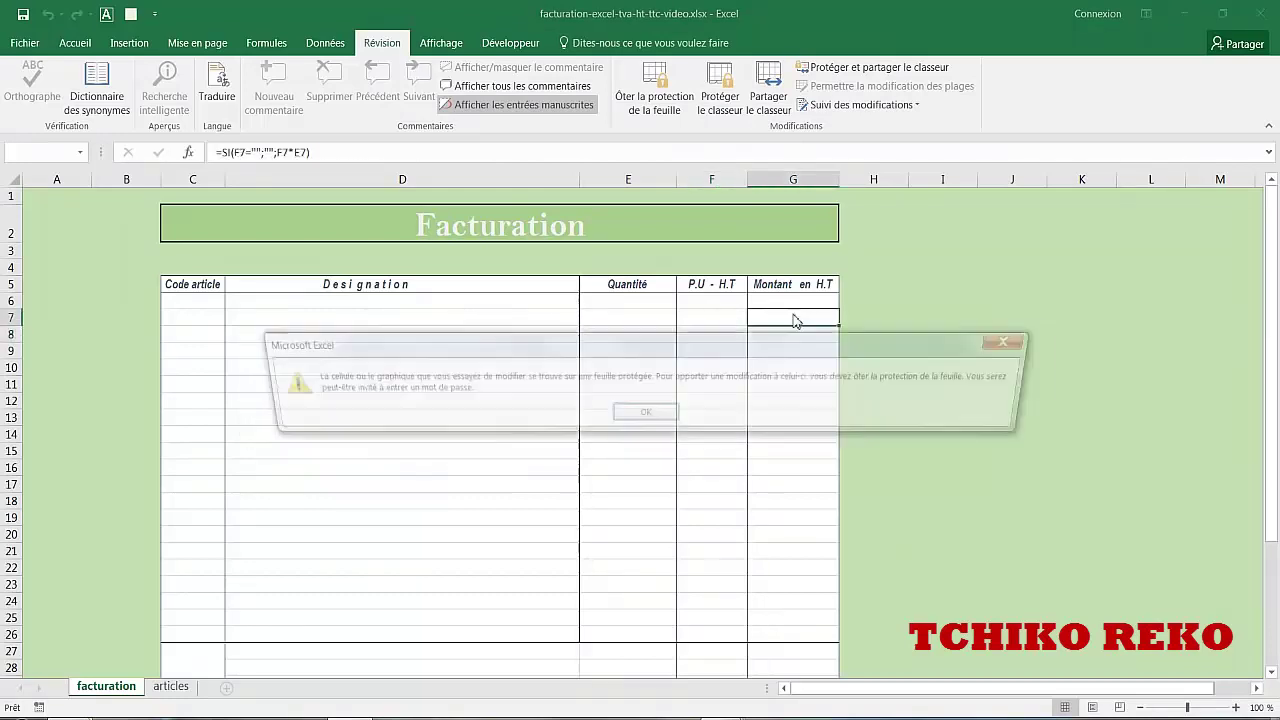
click(646, 416)
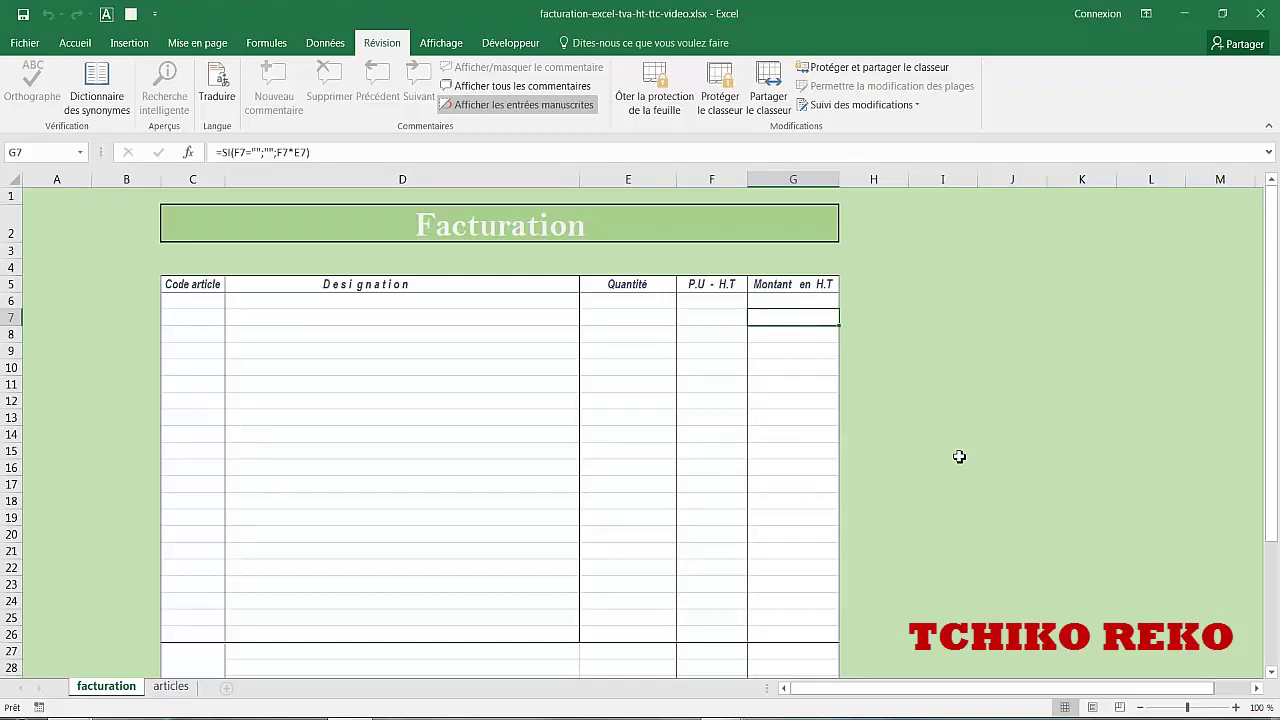
- Remove the protection from the facturation sheet and unlock the input cells C6:C26 and E6:E26
click(648, 108)
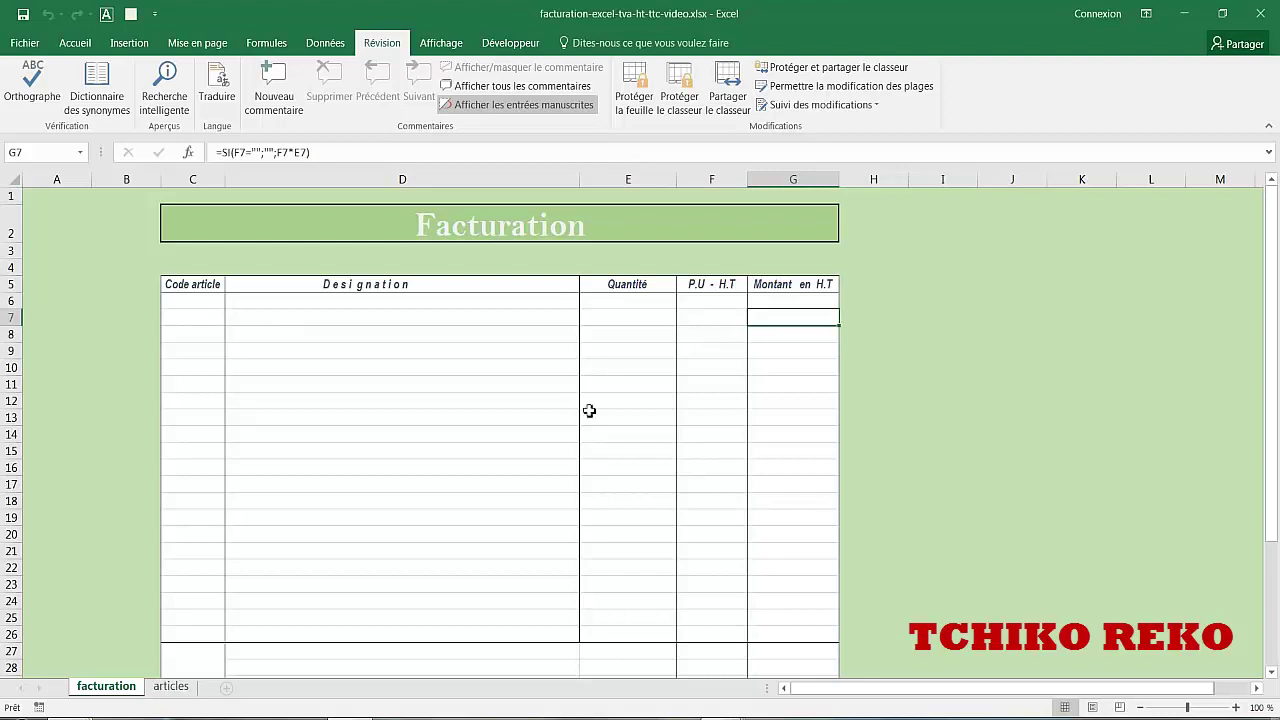
drag(186, 300, 180, 636)
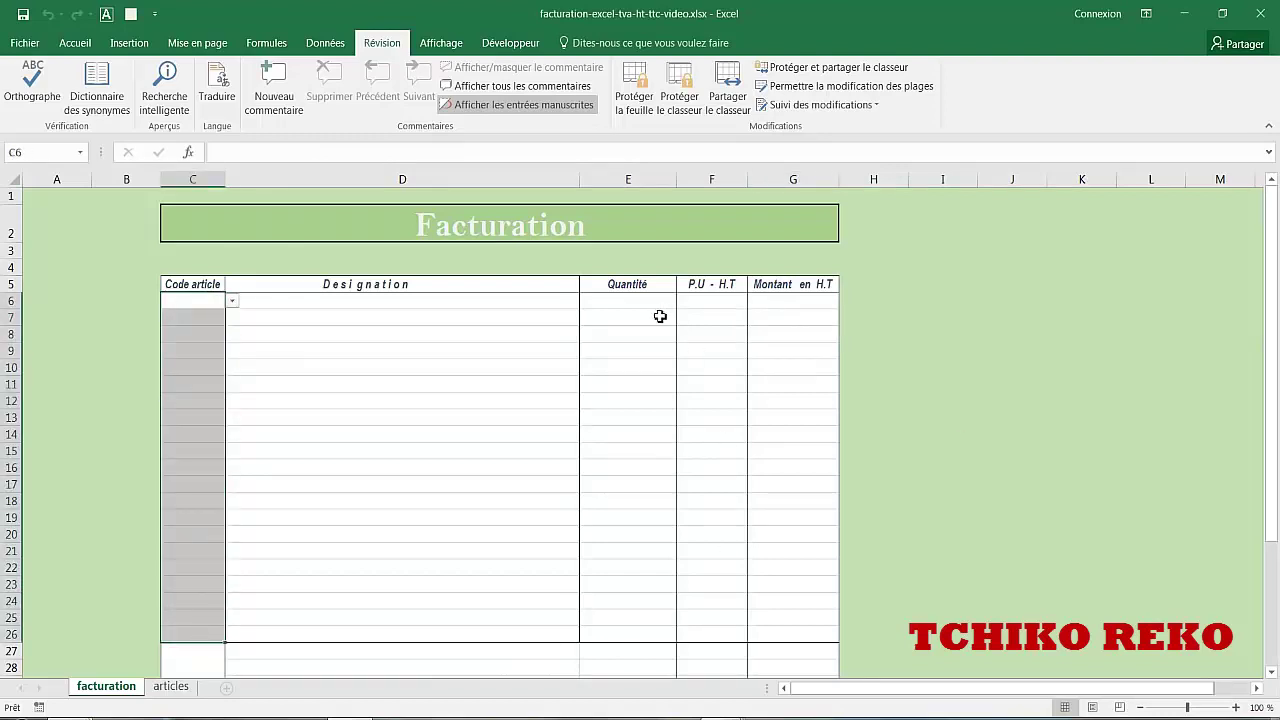
drag(638, 301, 606, 634)
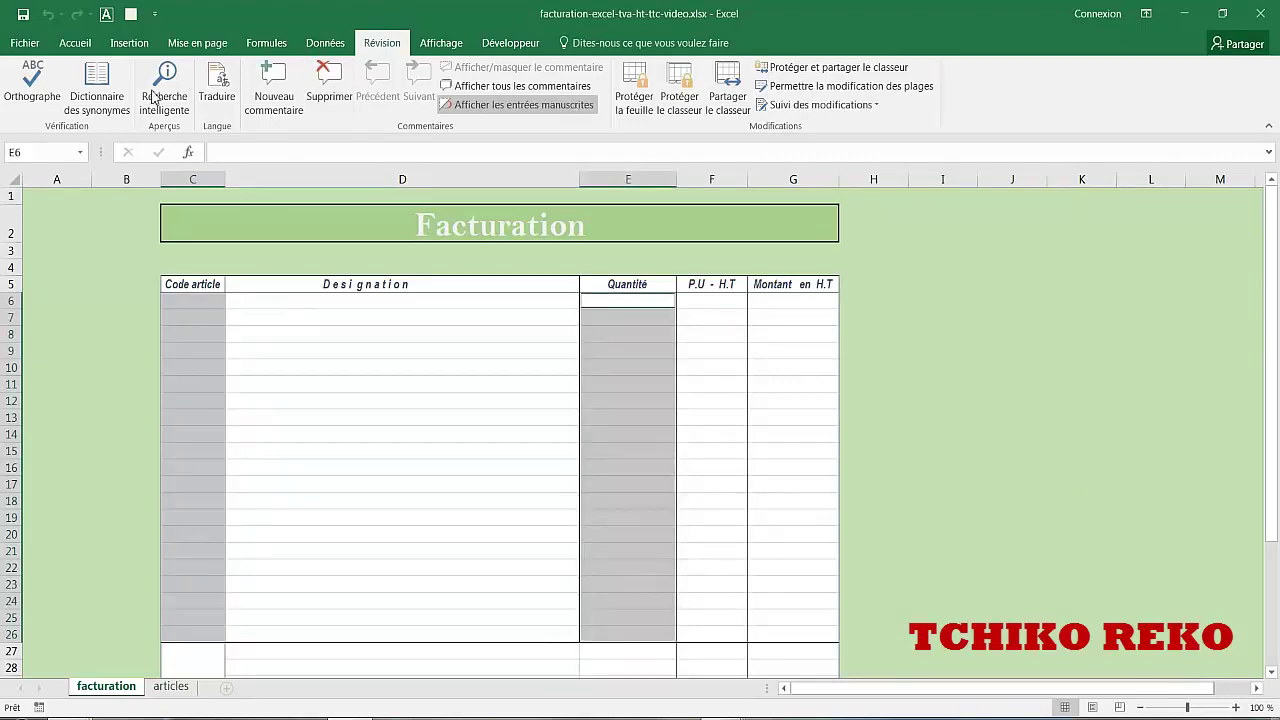
click(76, 44)
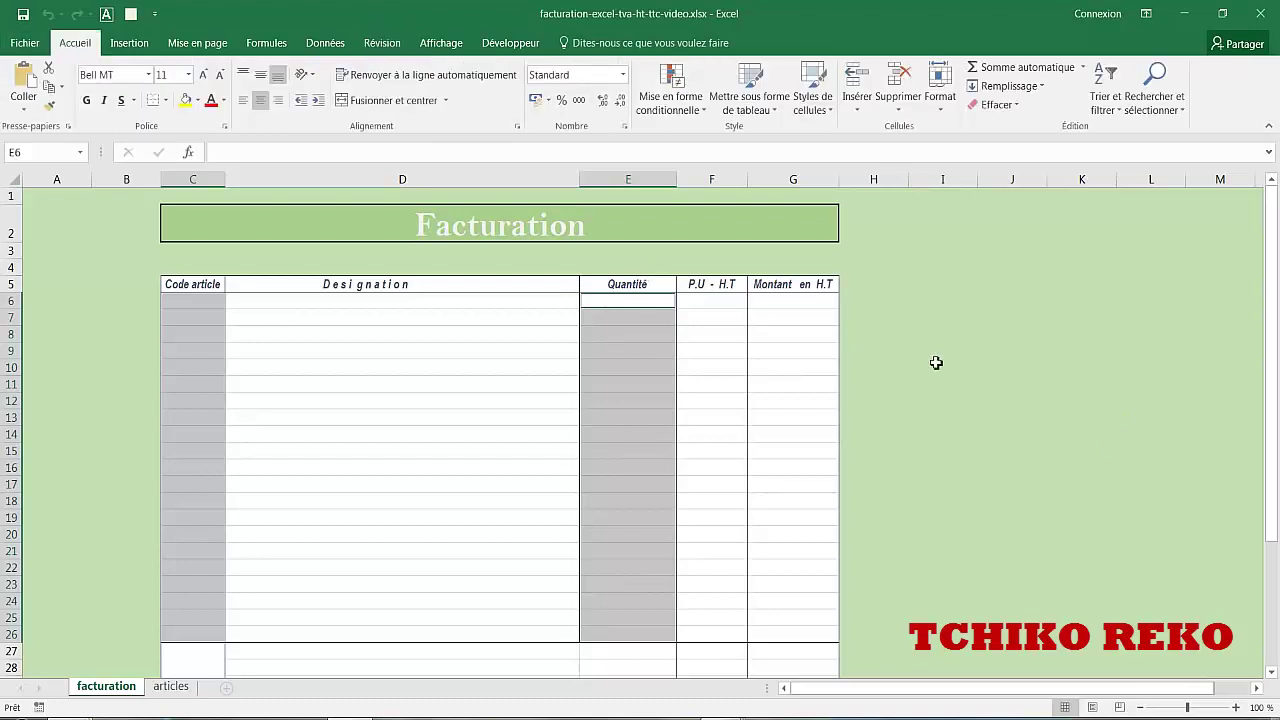
click(943, 115)
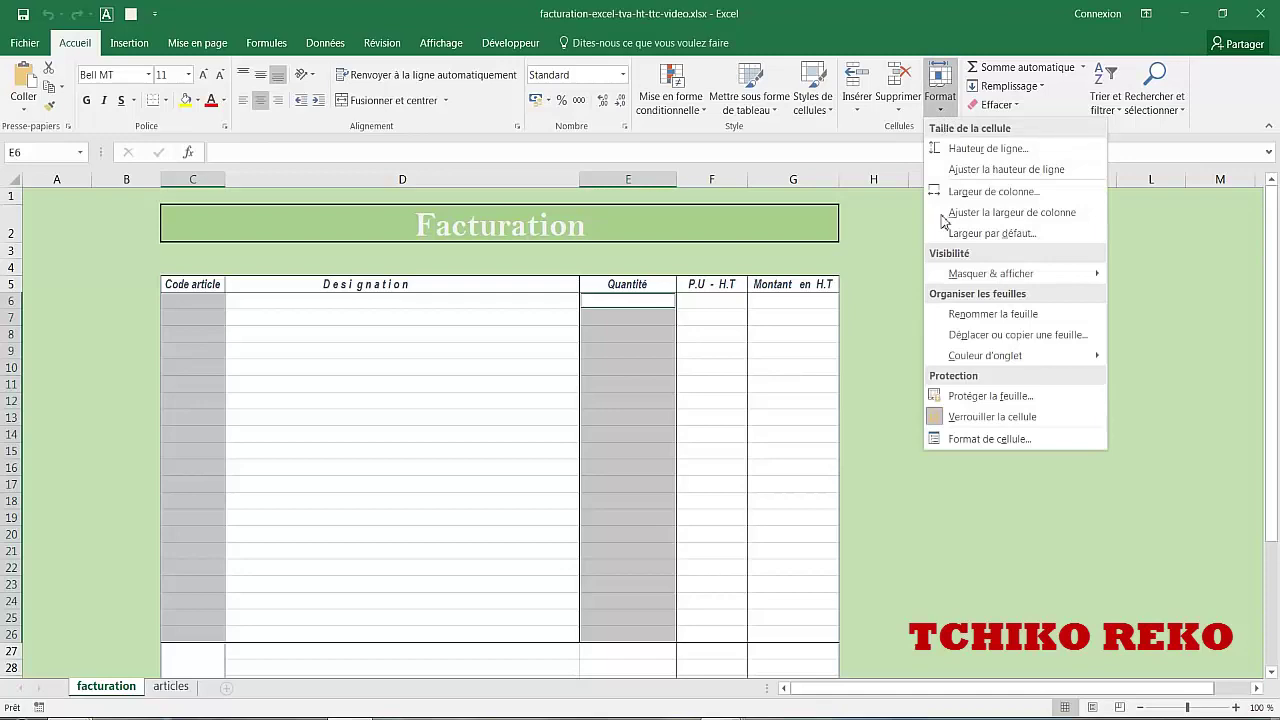
click(983, 447)
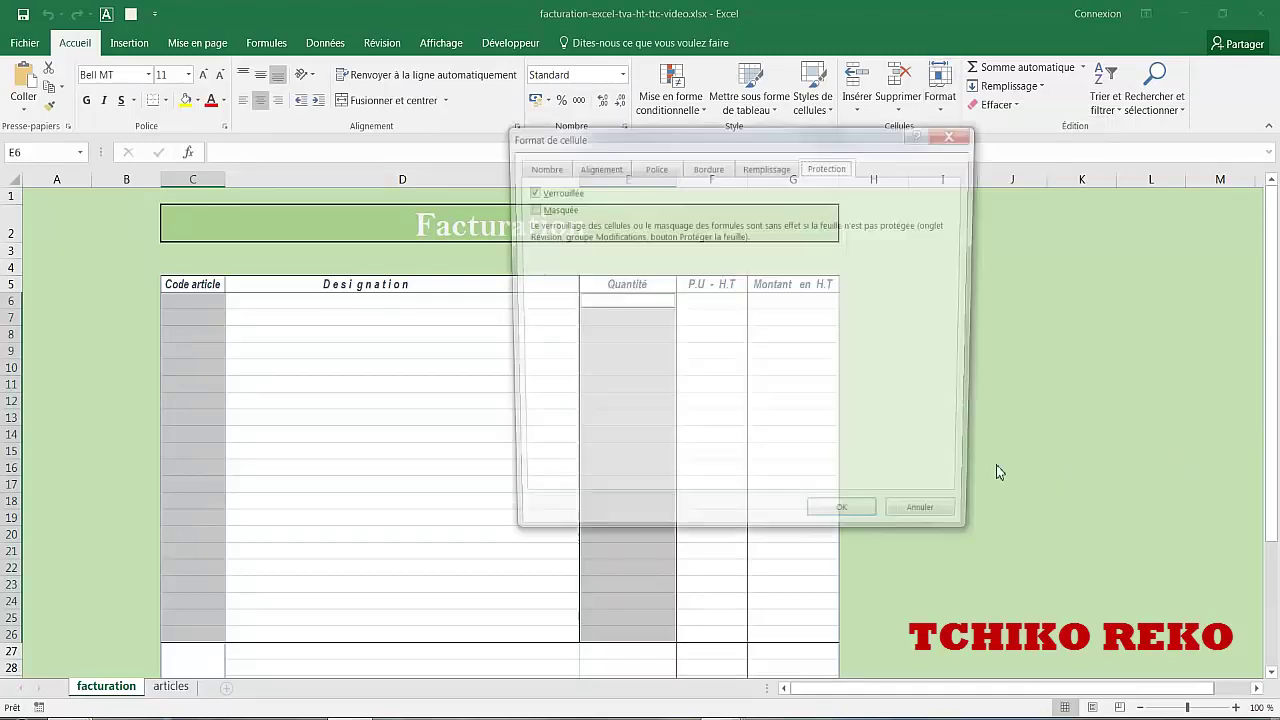
drag(845, 140, 774, 218)
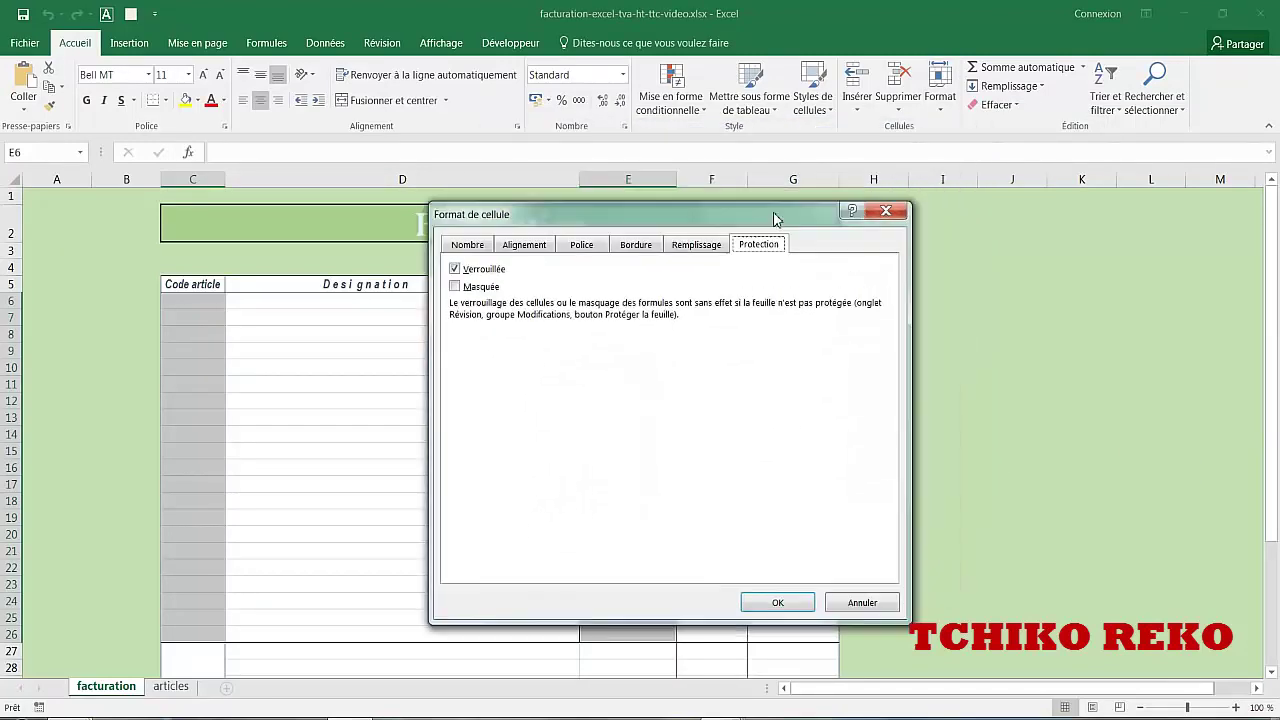
click(488, 277)
click(775, 603)
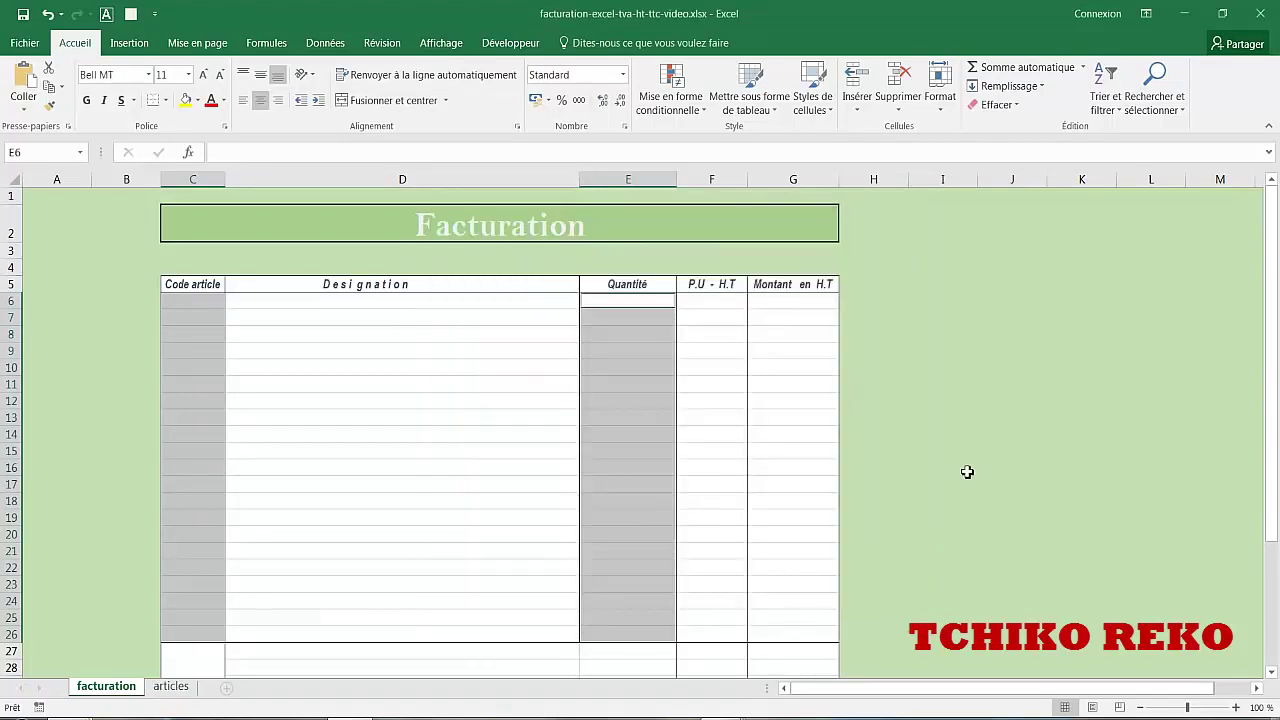
click(967, 472)
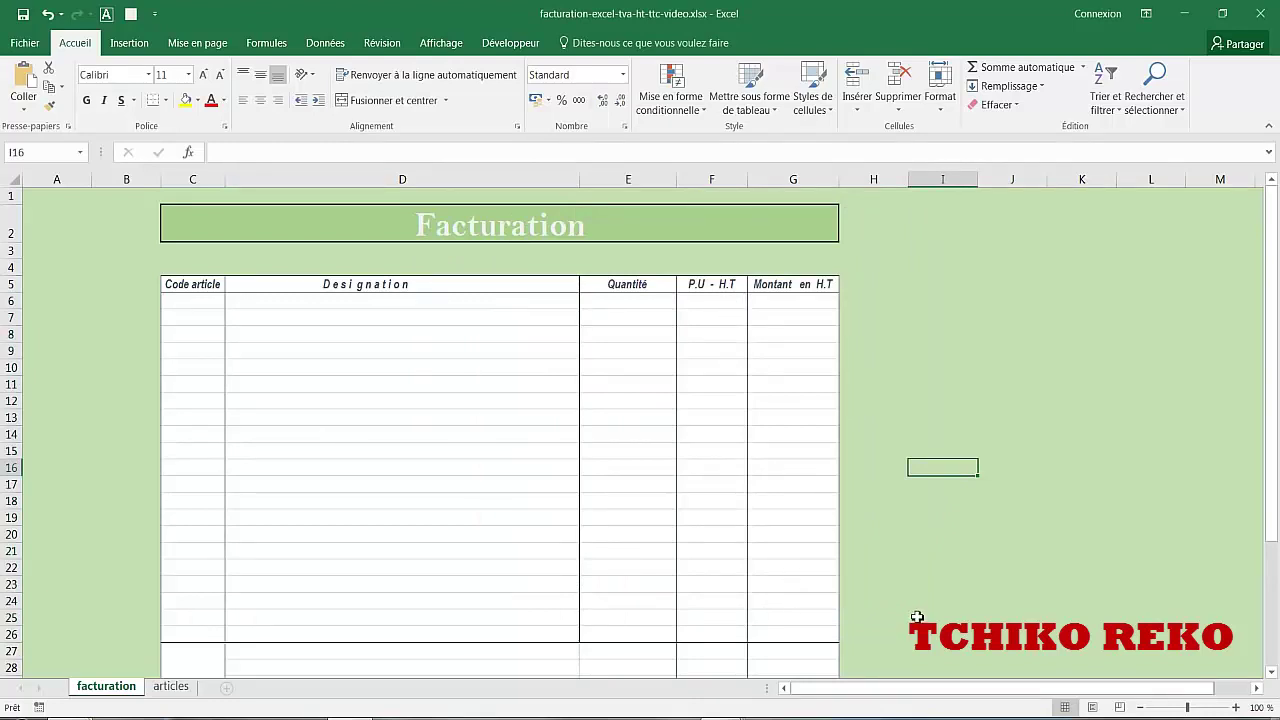
- Protect the facturation sheet again without a password, allowing selection of locked and unlocked cells
click(384, 50)
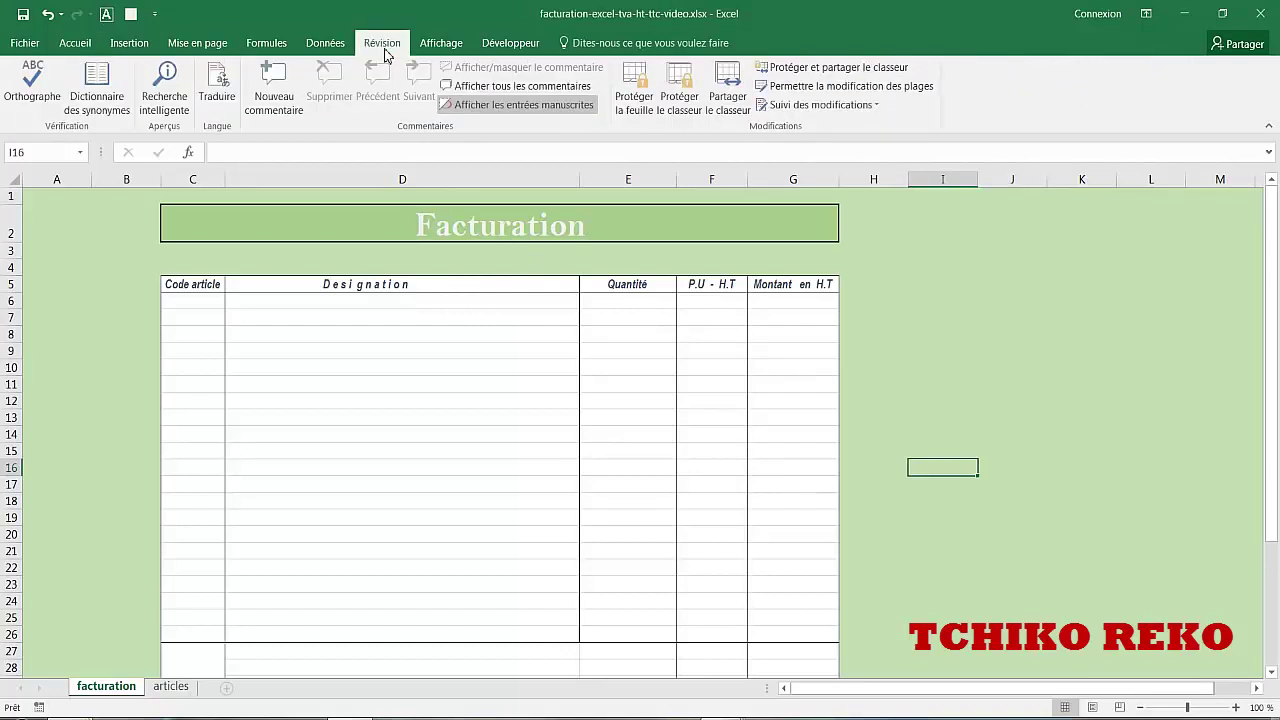
click(634, 90)
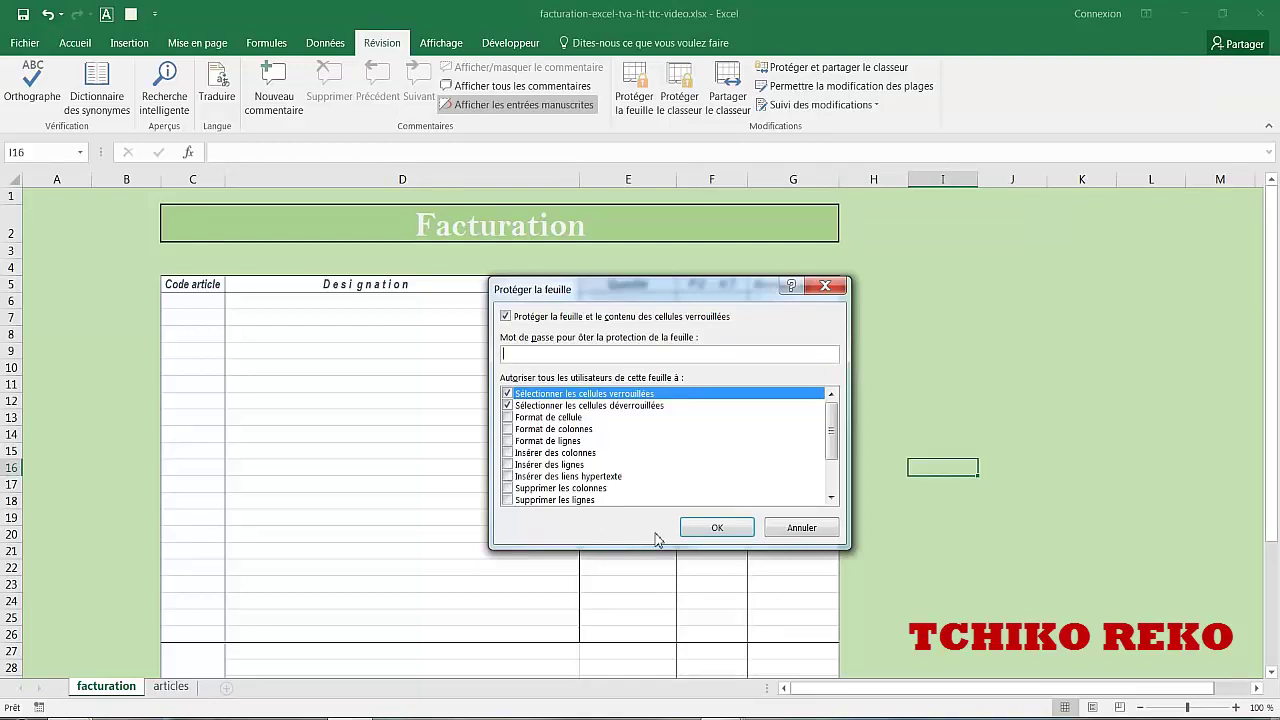
click(715, 528)
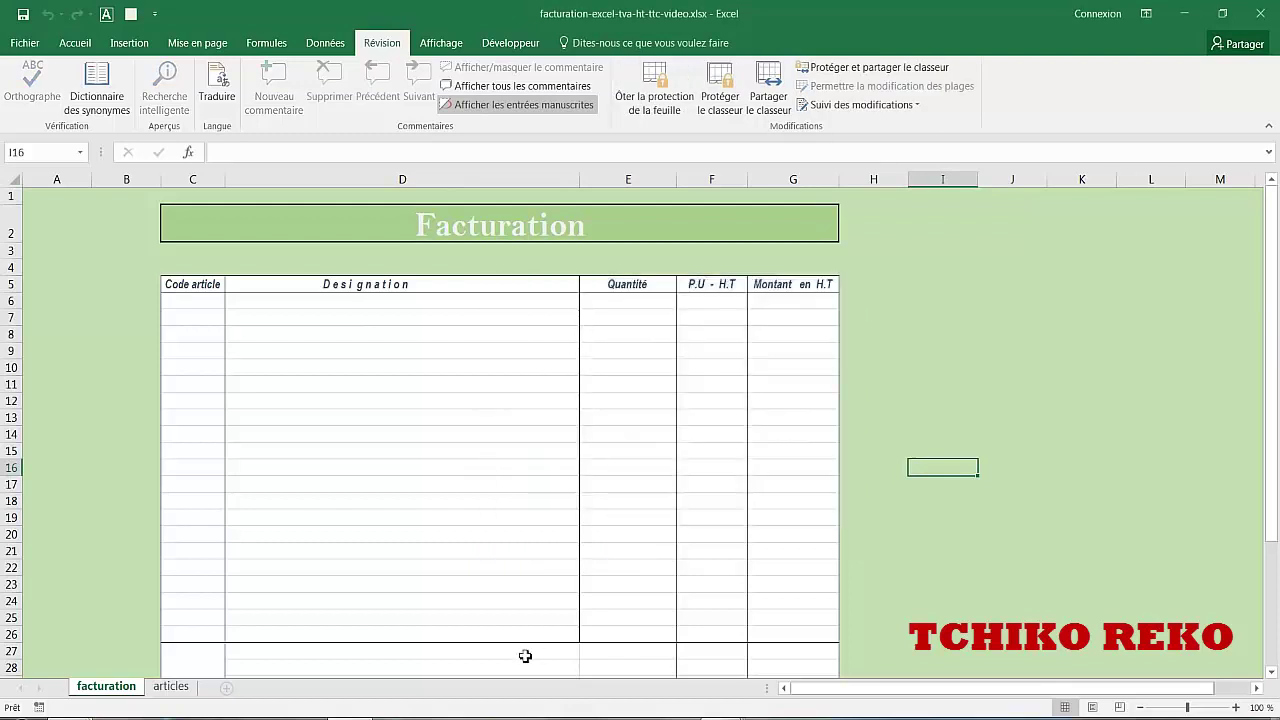
- Choose article code b004 in C6 on the protected sheet
click(198, 302)
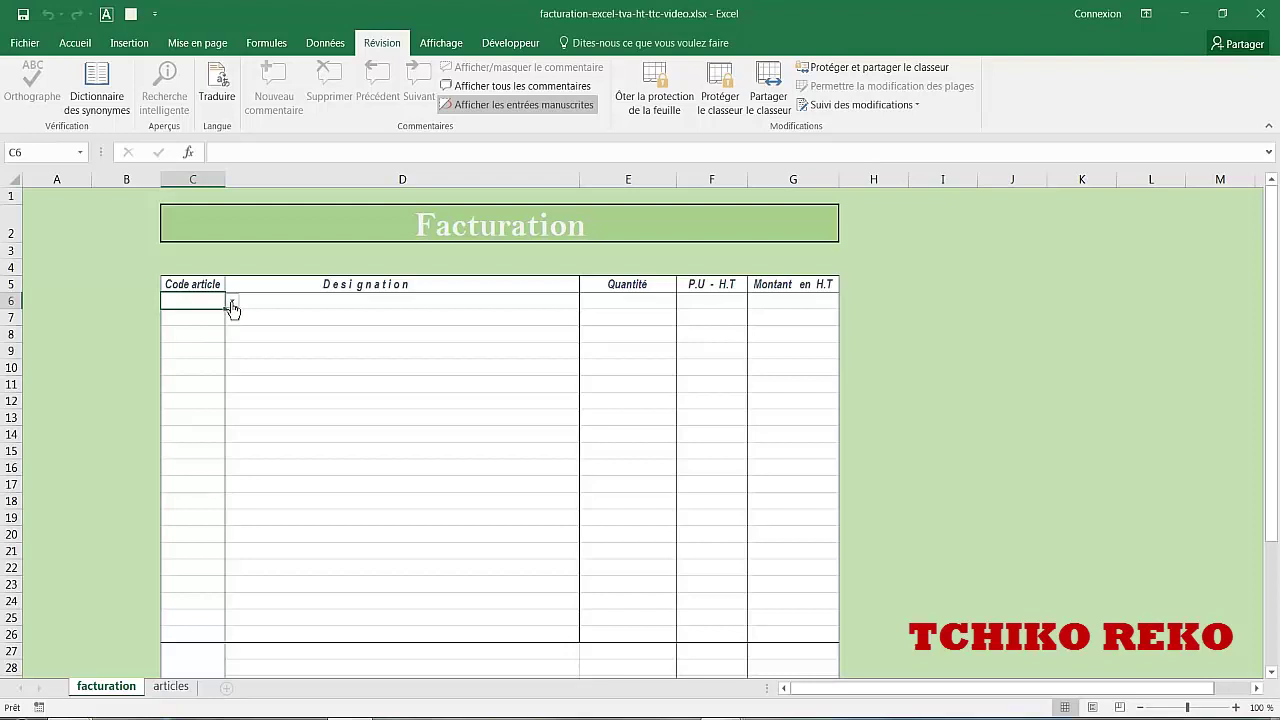
click(232, 306)
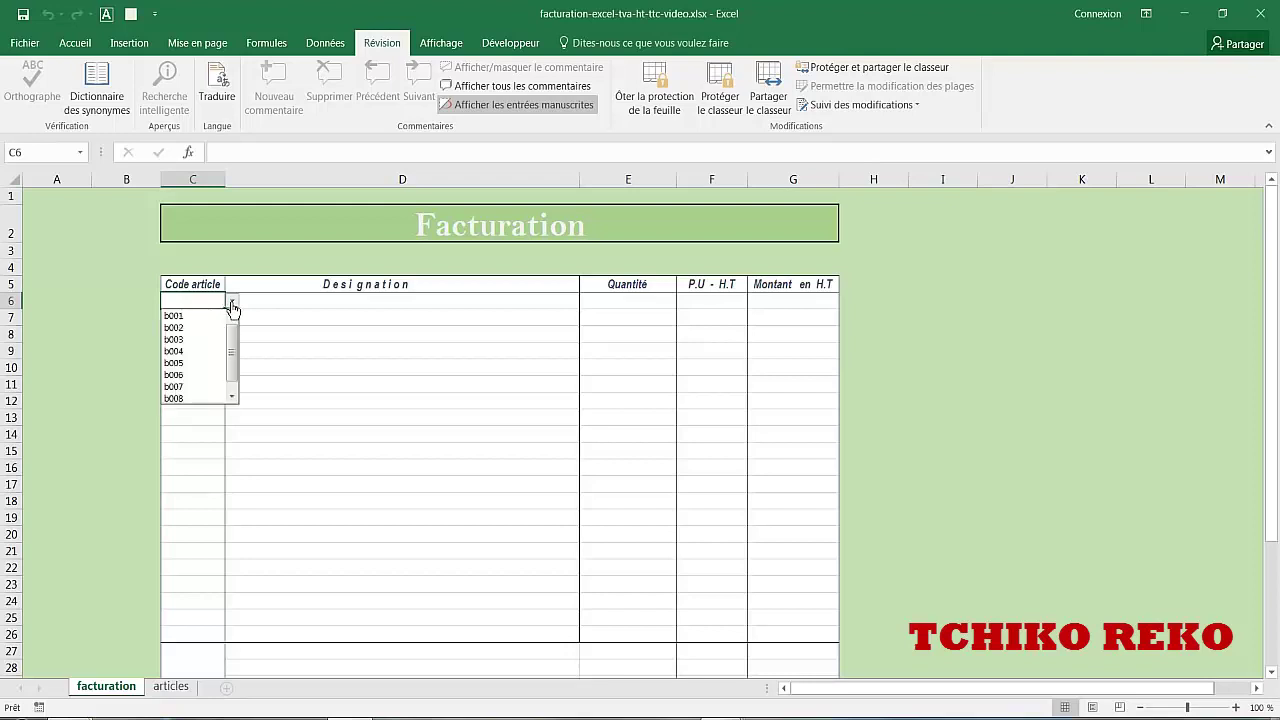
click(202, 351)
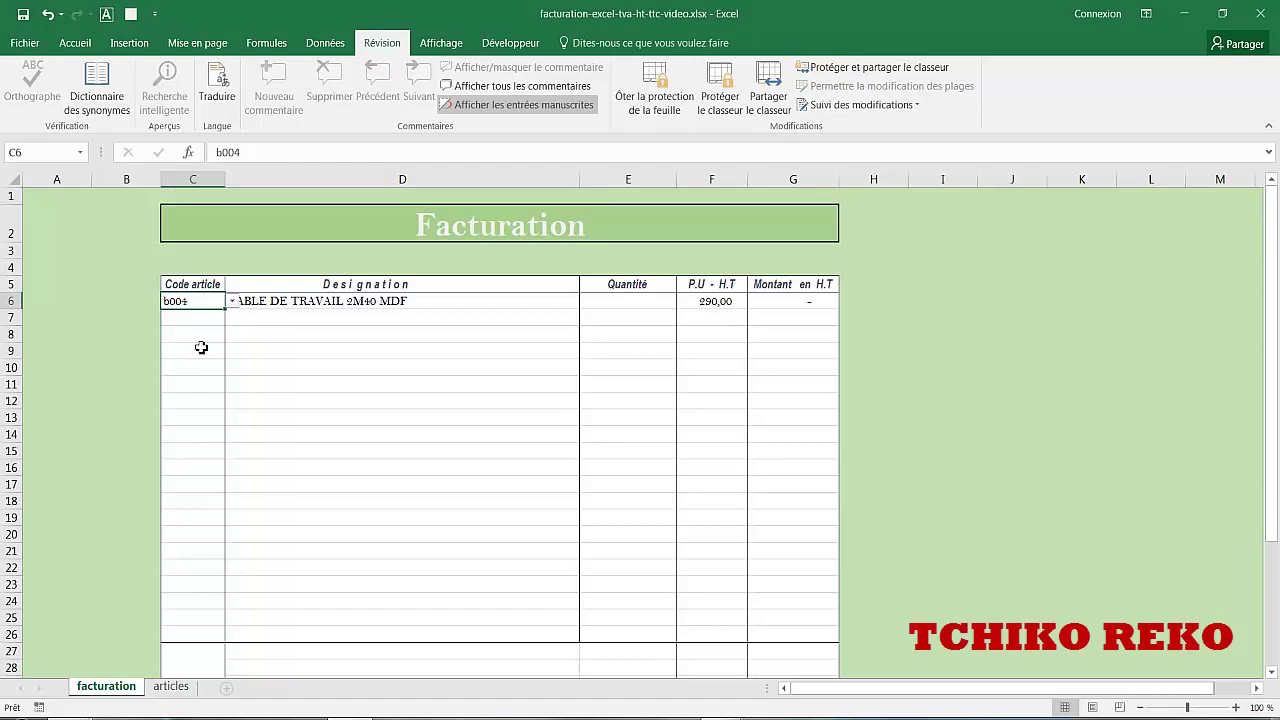
- Try to delete the designation formula in D6 to test the protection of locked cells
click(383, 302)
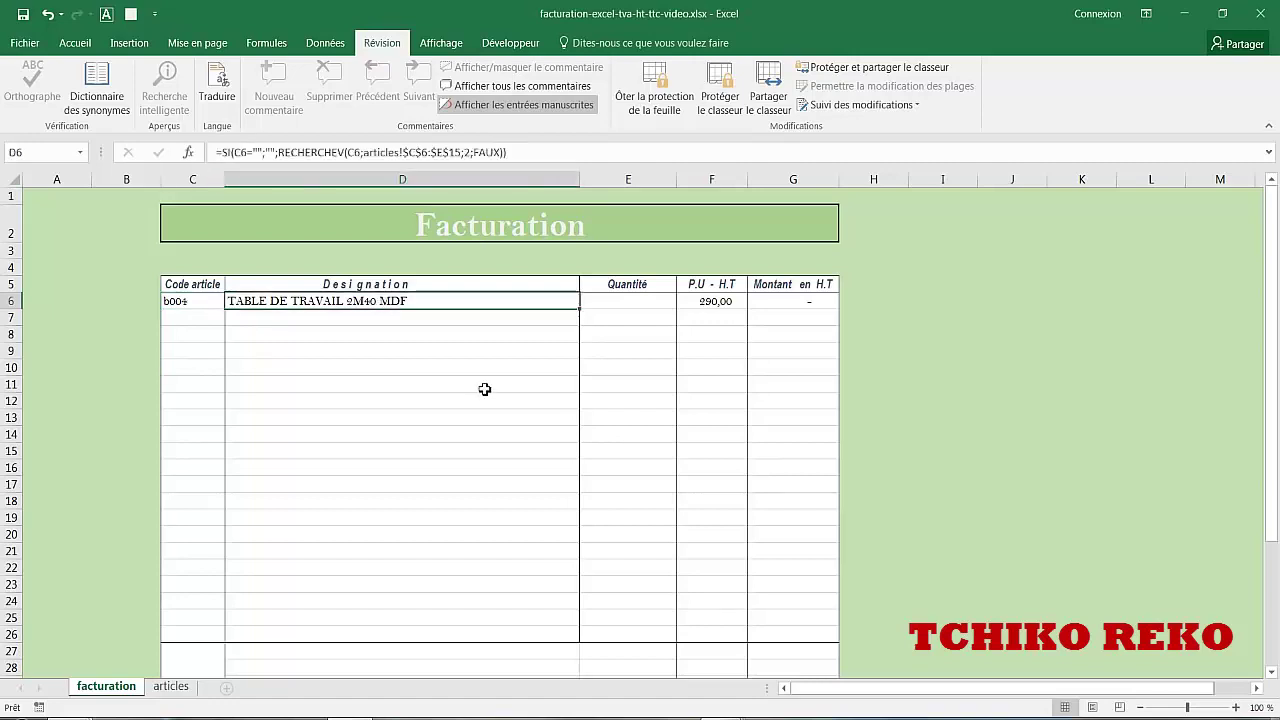
key(Delete)
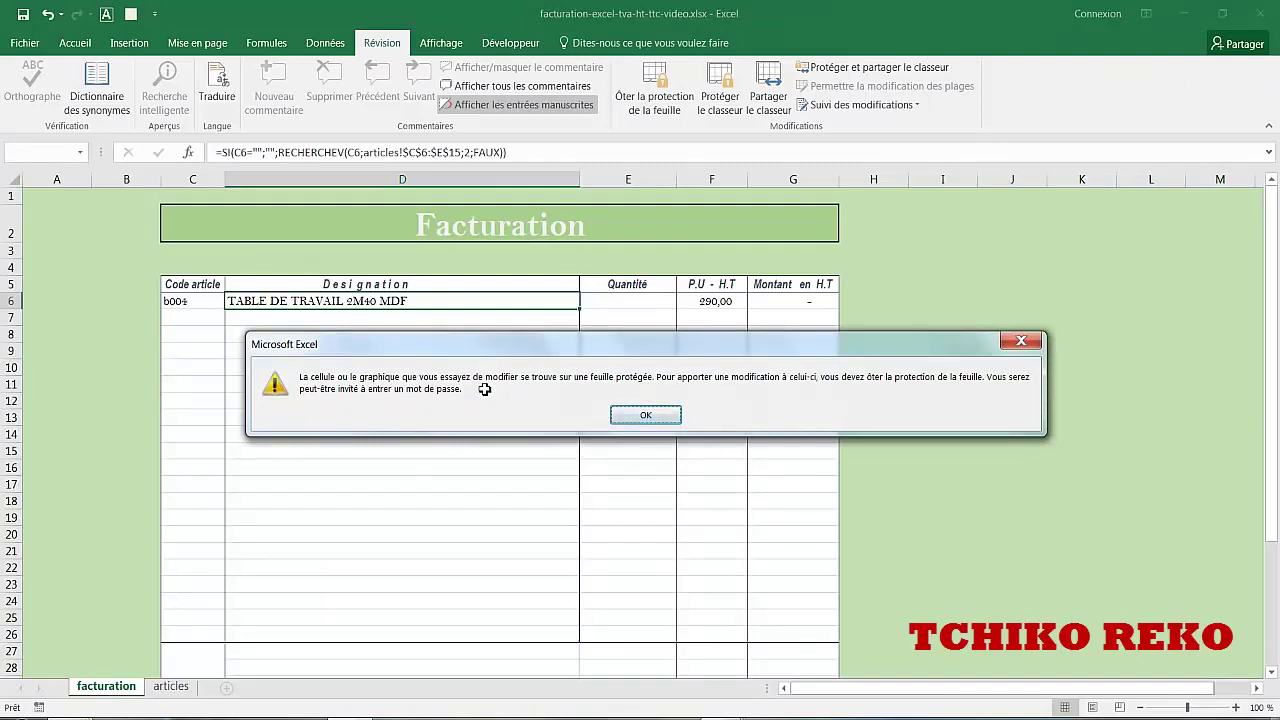
key(Return)
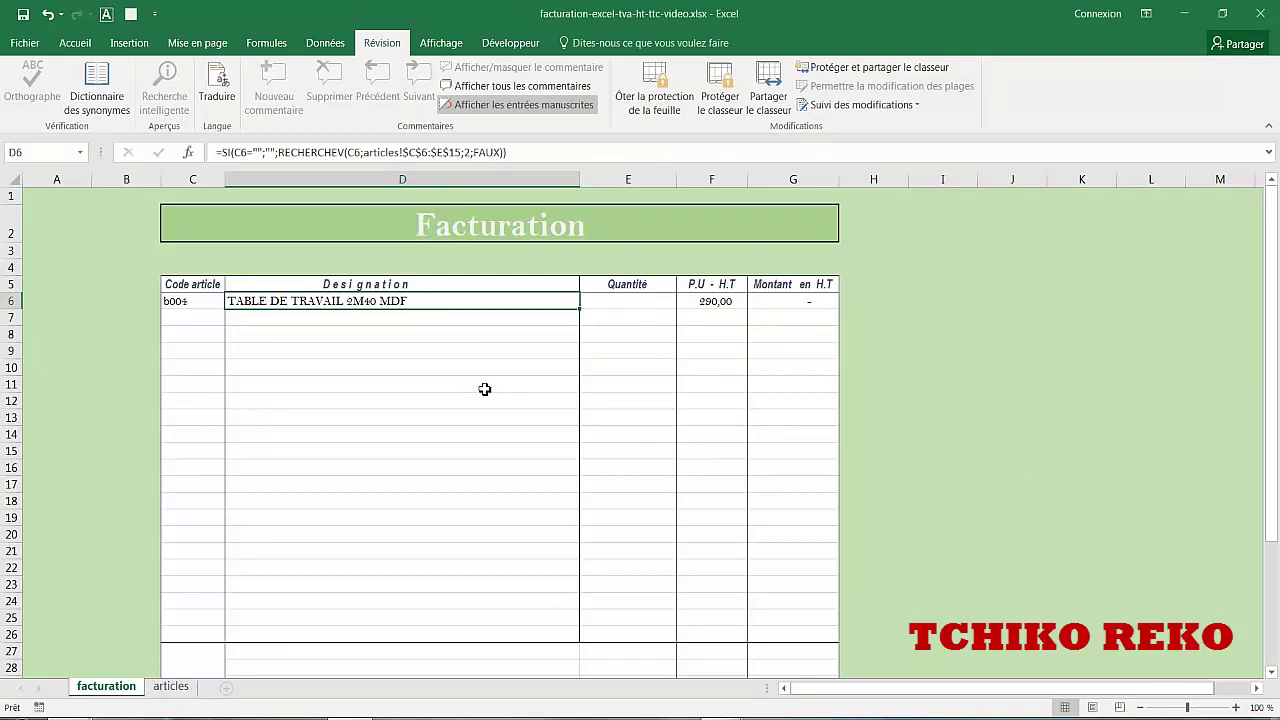
- Enter quantity 2 in E6 for the first invoice line
click(619, 298)
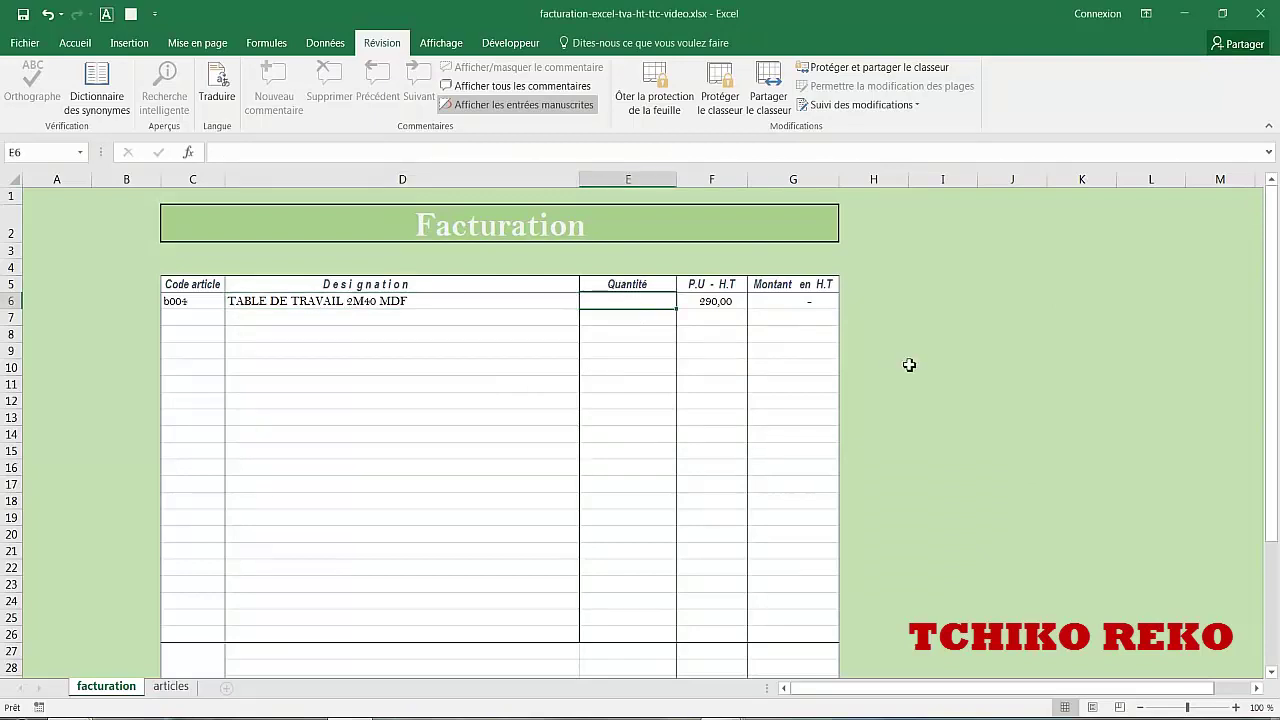
text(2)
key(Return)
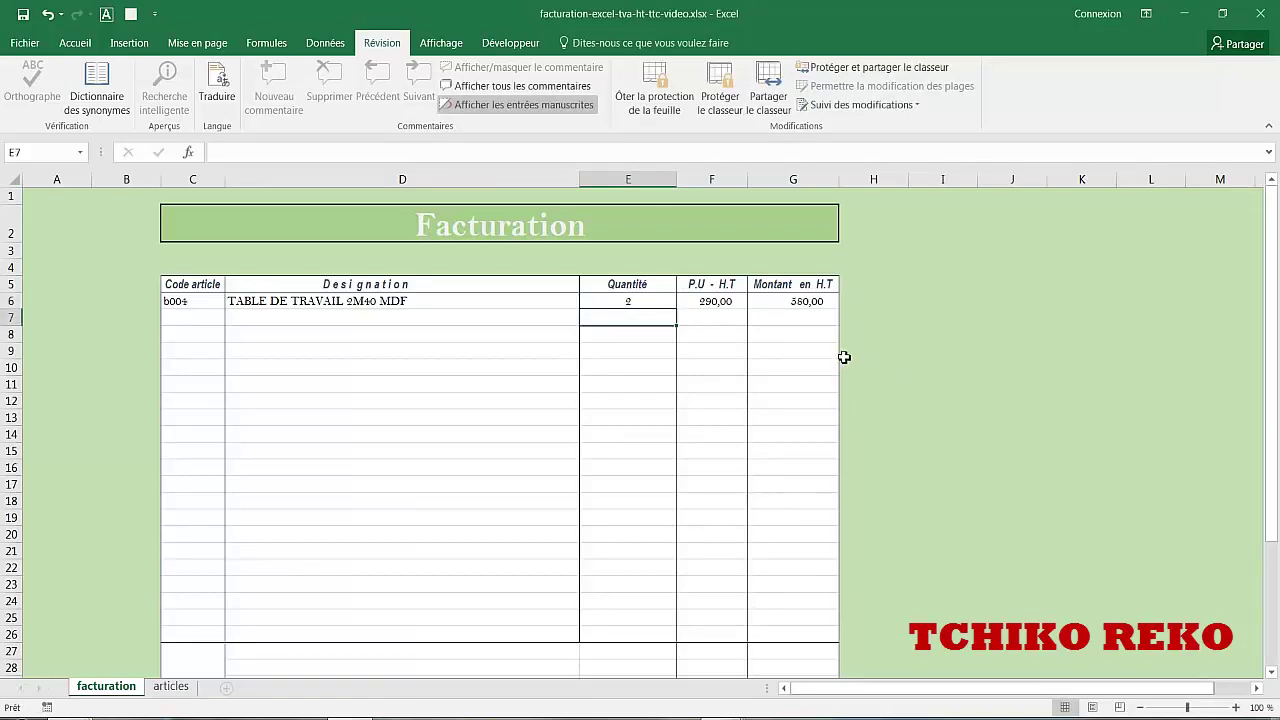
- Try to delete the line amount in G6 and the Montant HT and Montant TTC formulas in G32 and G35
click(810, 303)
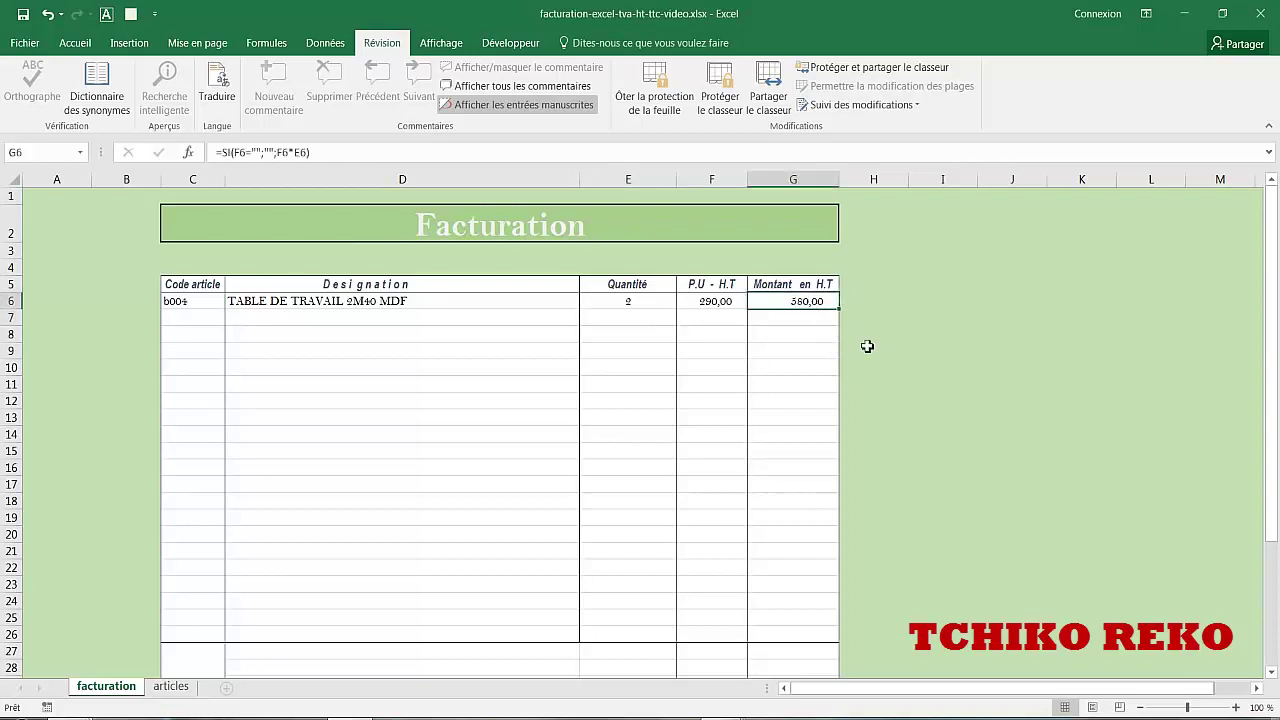
key(Delete)
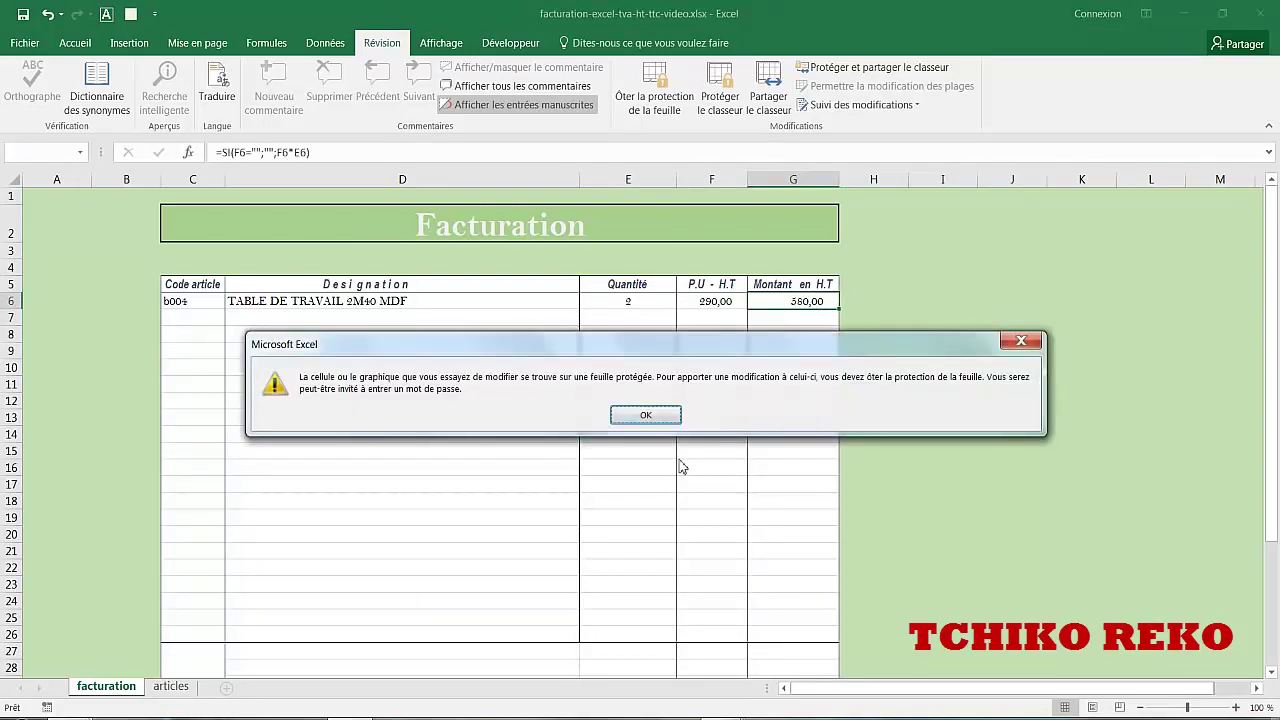
click(654, 417)
scroll(1046, 523, down, 2)
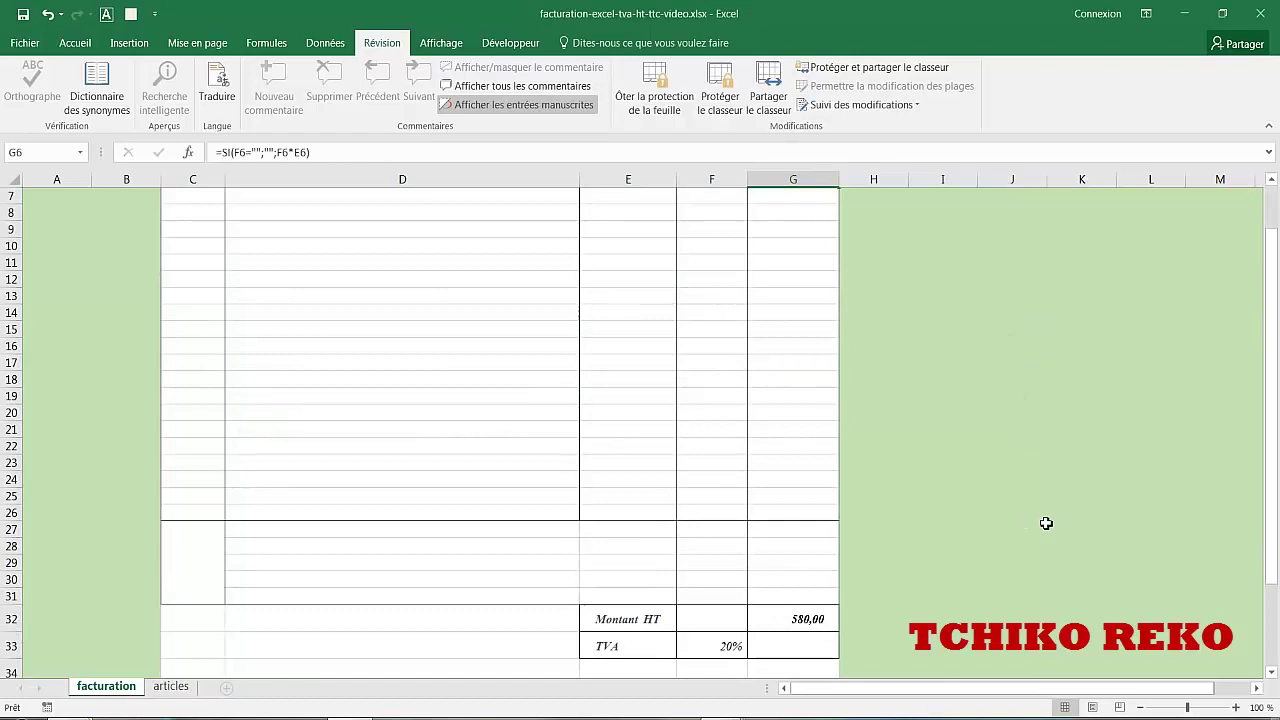
click(818, 617)
key(Delete)
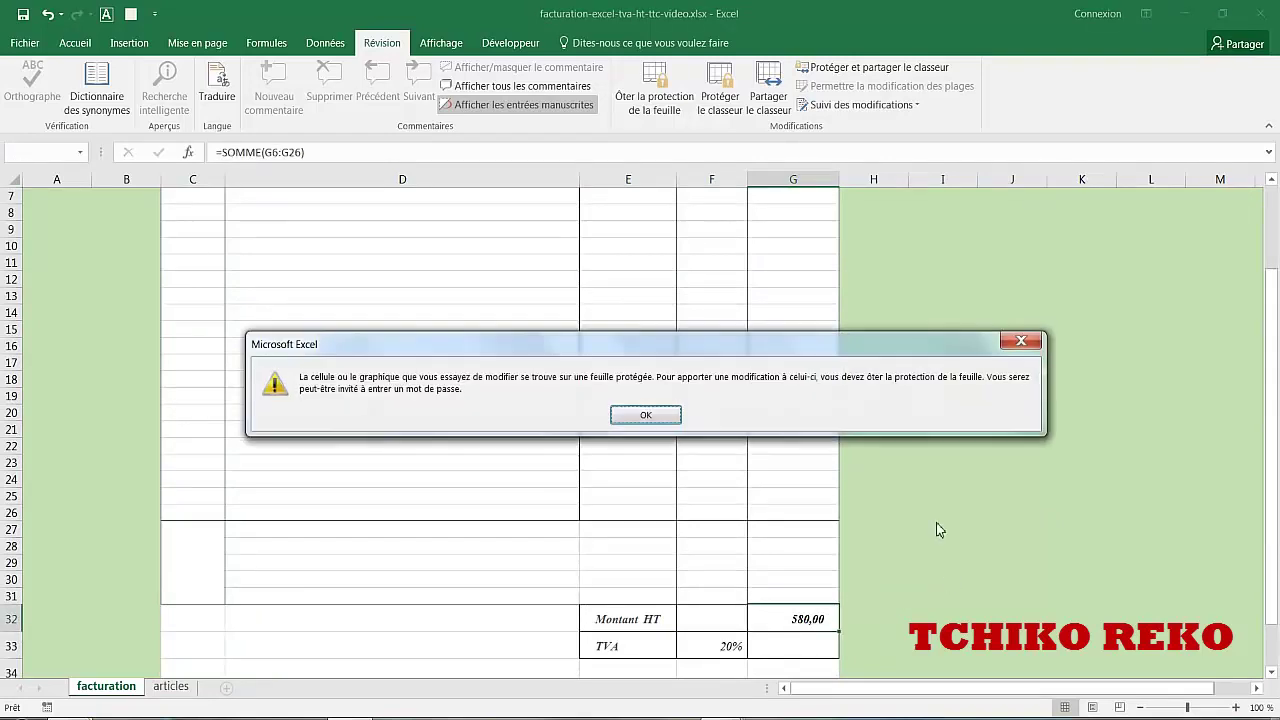
click(651, 417)
scroll(880, 530, down, 3)
click(820, 548)
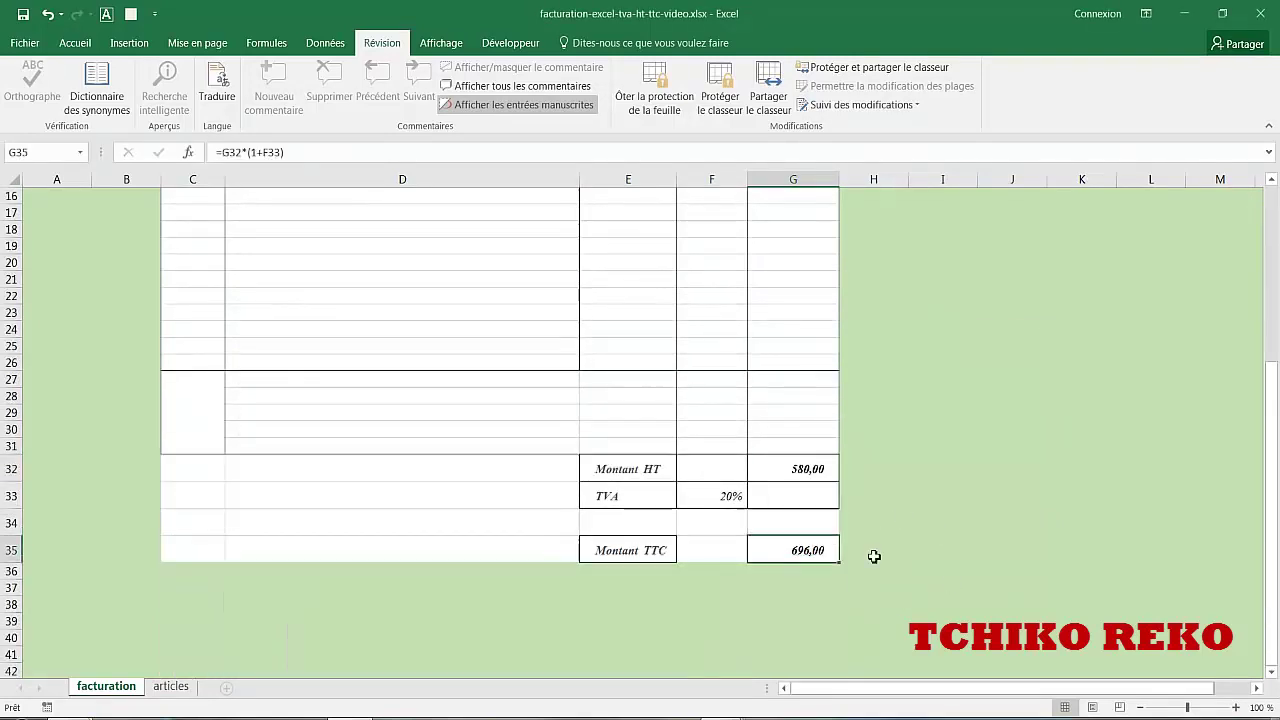
key(Delete)
key(Return)
scroll(946, 449, up, 5)
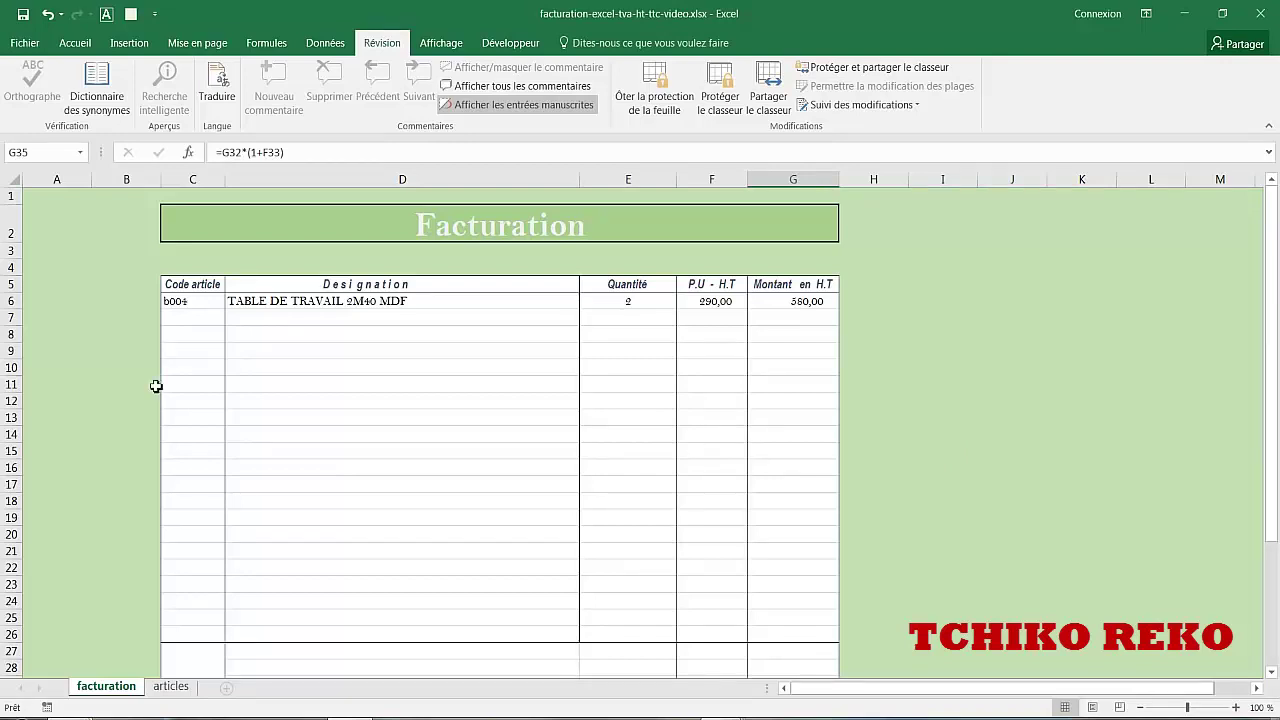
- Clear the article codes in C6:C26 and the quantities in E6:E26 to empty the invoice
drag(173, 305, 186, 629)
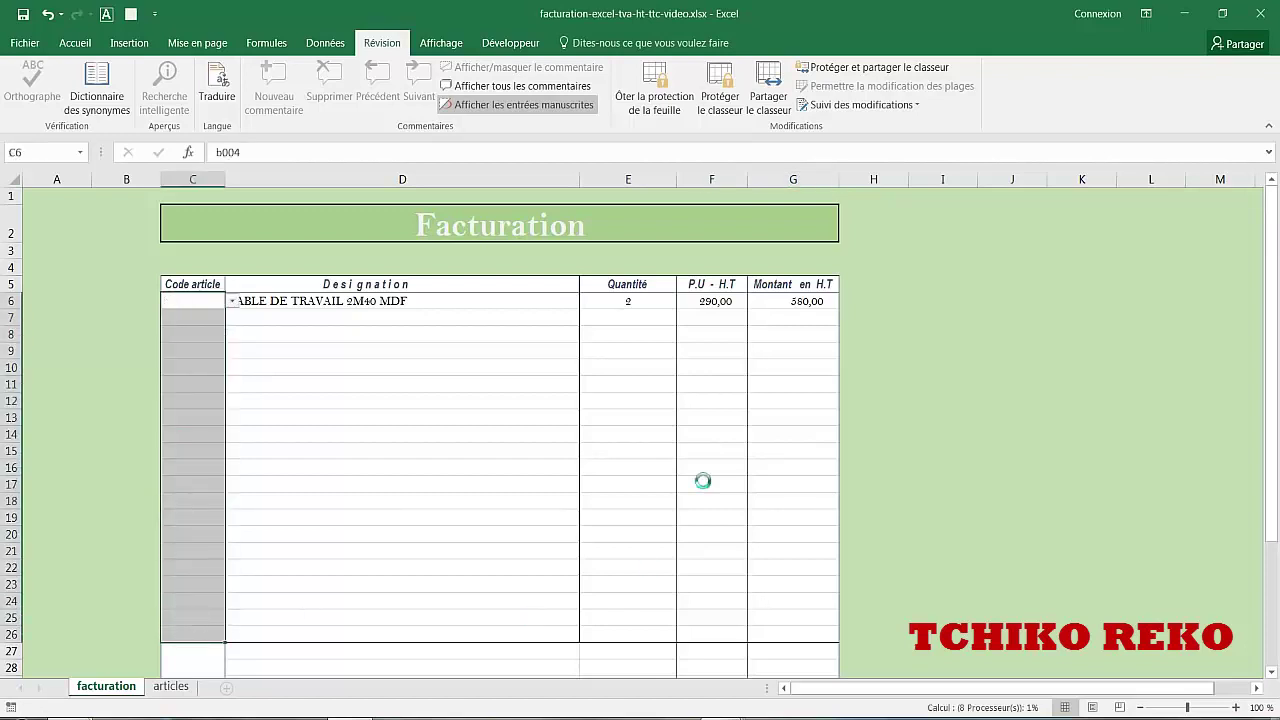
click(630, 303)
drag(628, 336, 622, 640)
key(Delete)
click(1048, 385)
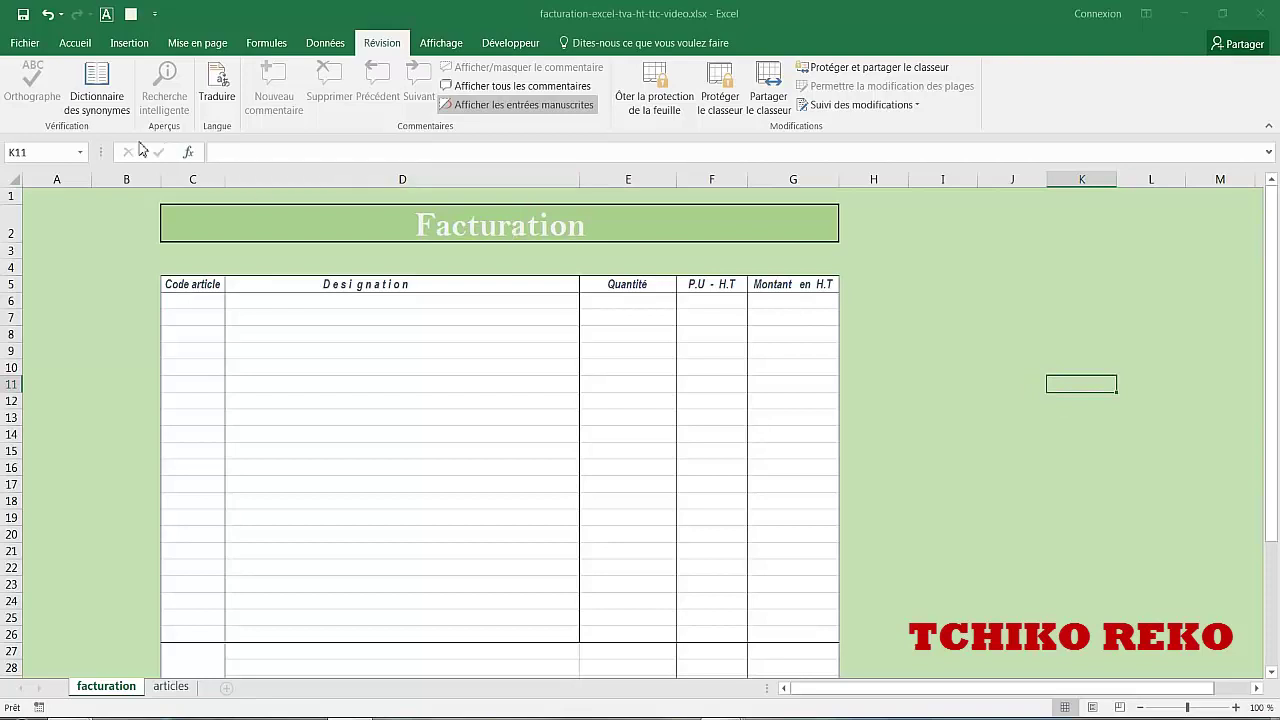
- Save the workbook as an Excel template (*.xltx) named modele-facturation in the Modèles Office personnalisés folder, and close it
click(28, 45)
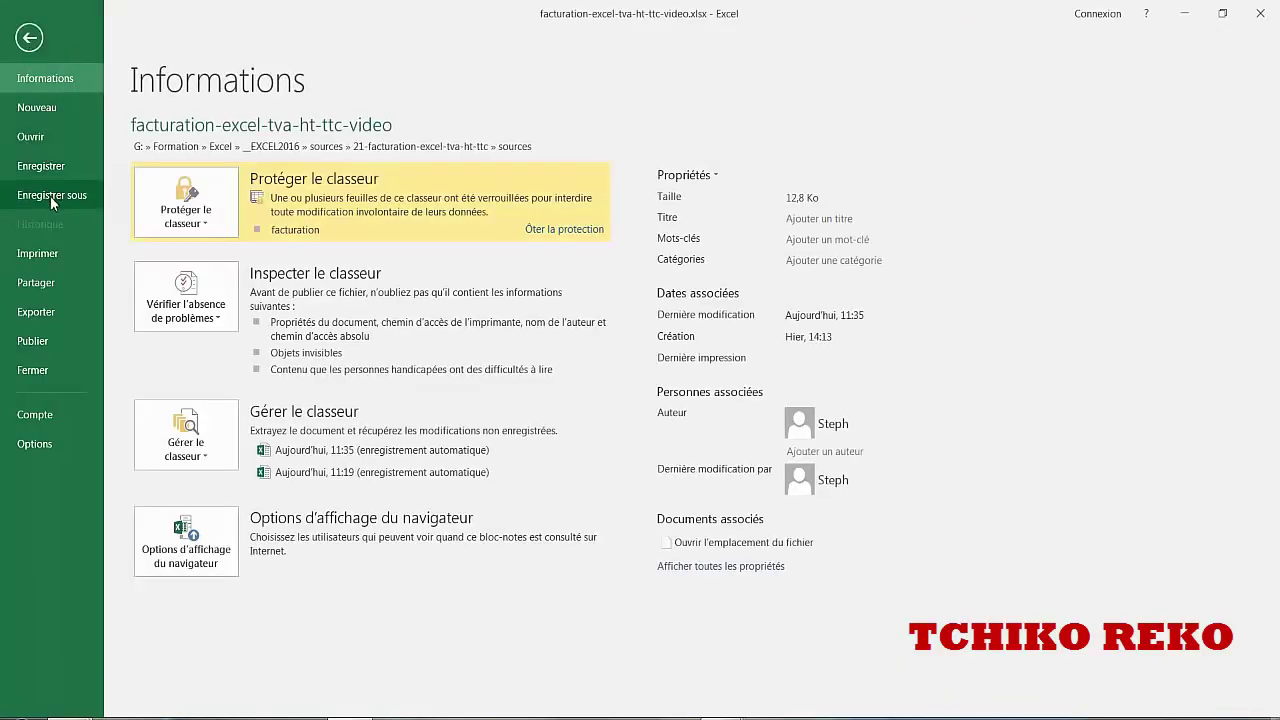
click(52, 198)
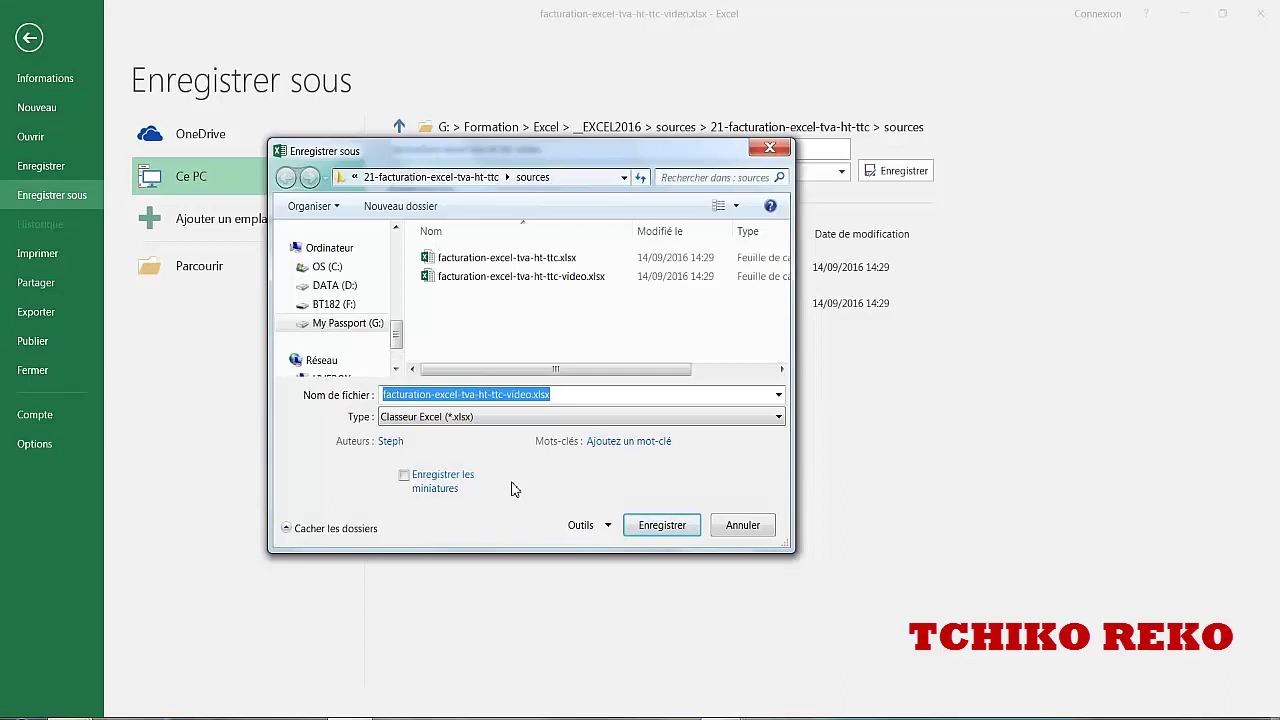
click(417, 420)
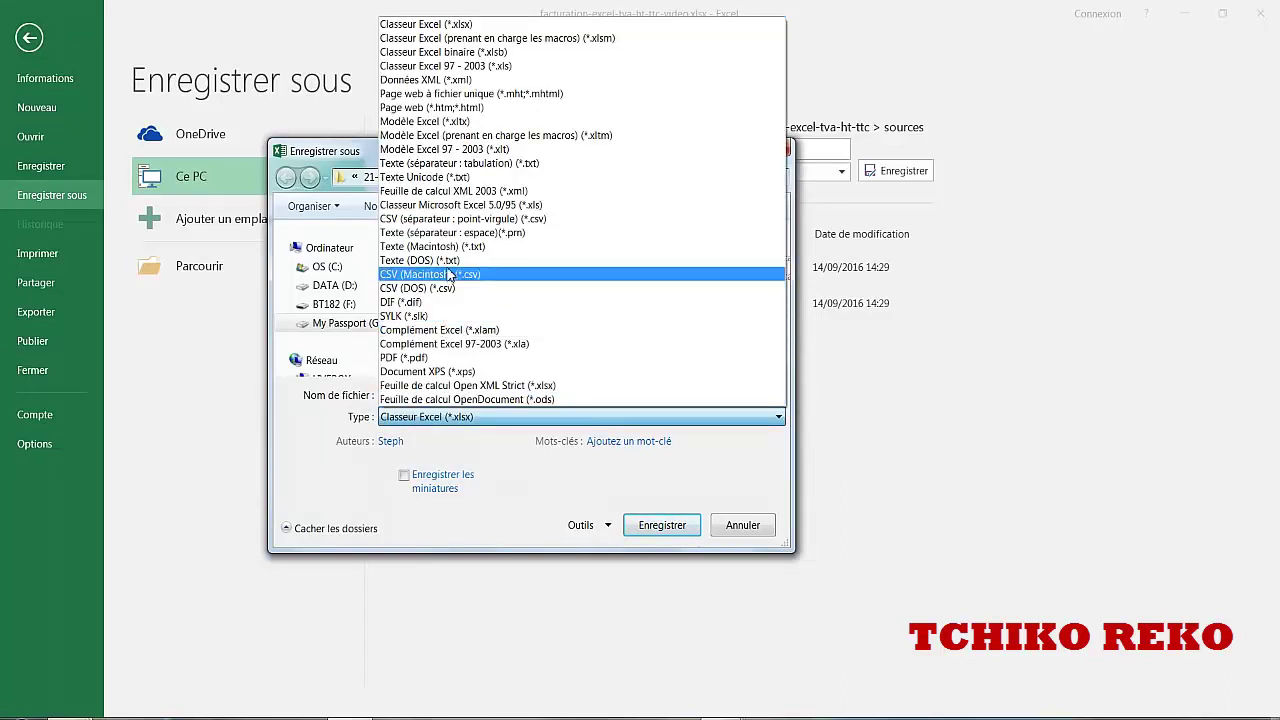
click(446, 122)
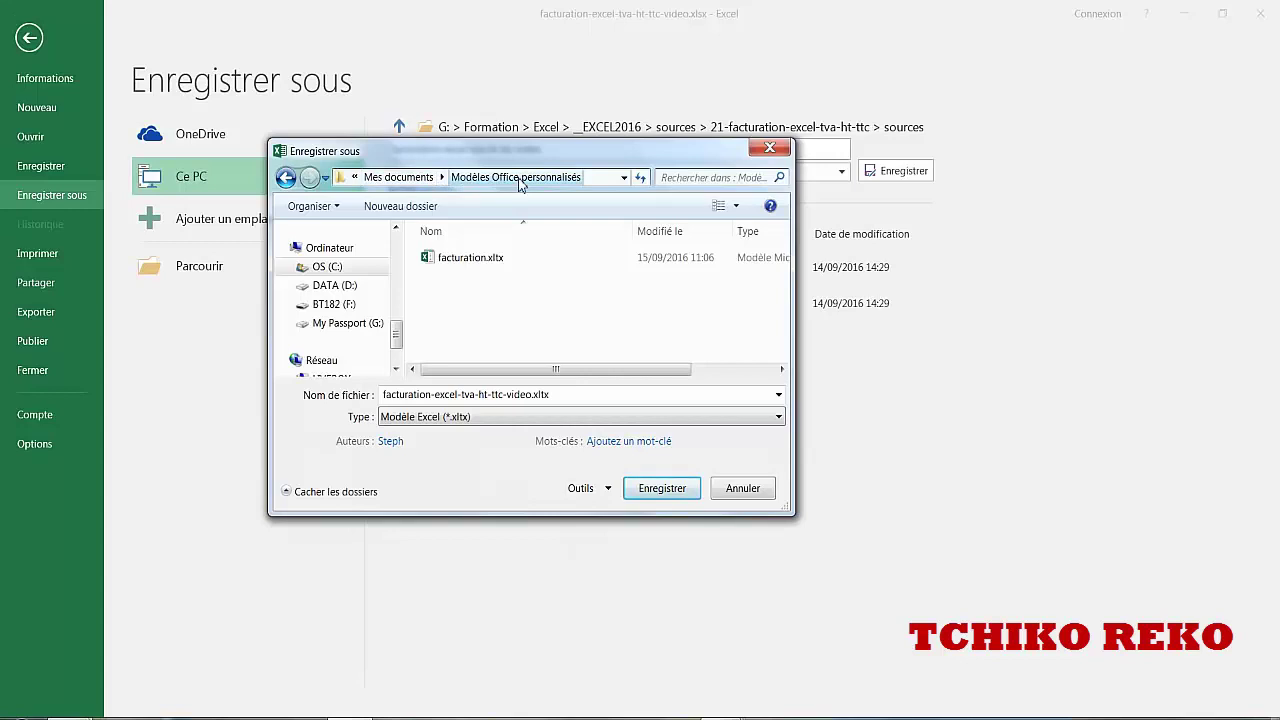
double_click(495, 395)
click(529, 396)
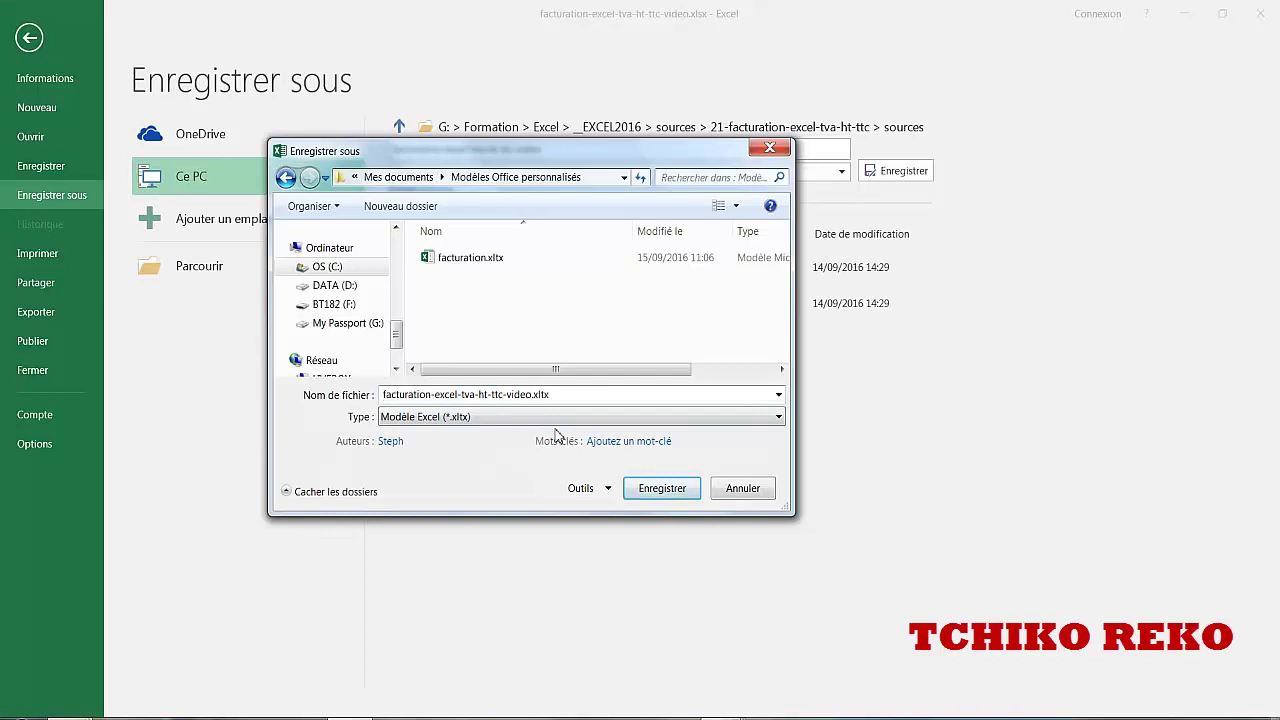
key(shift+Home)
text(modele-facturation)
key(Return)
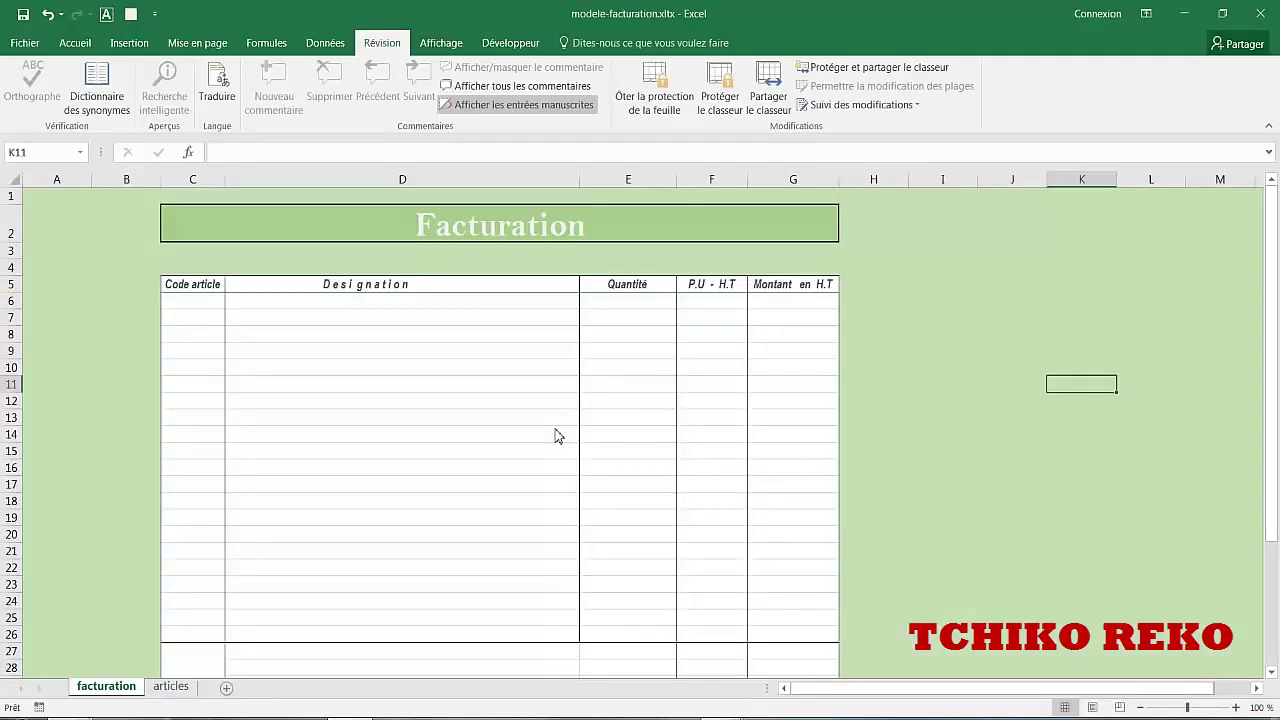
key(ctrl+w)
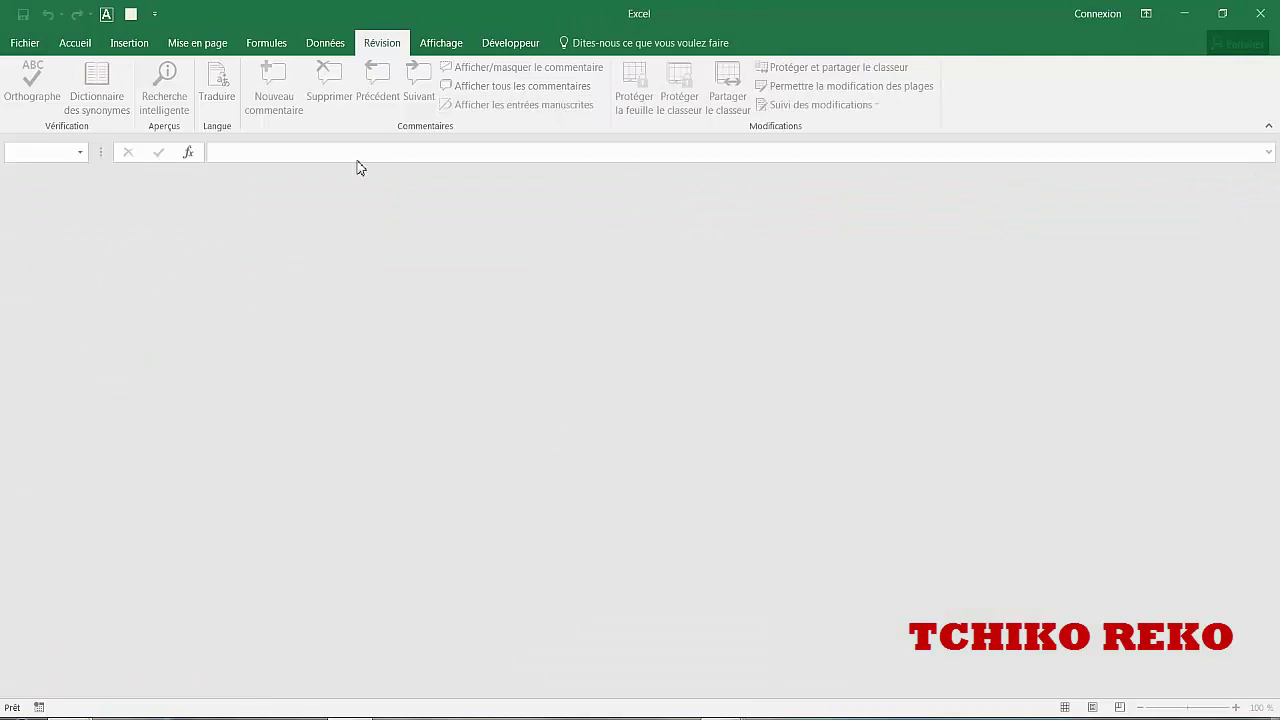
- Create a new workbook from the personal template modele-facturation
click(29, 48)
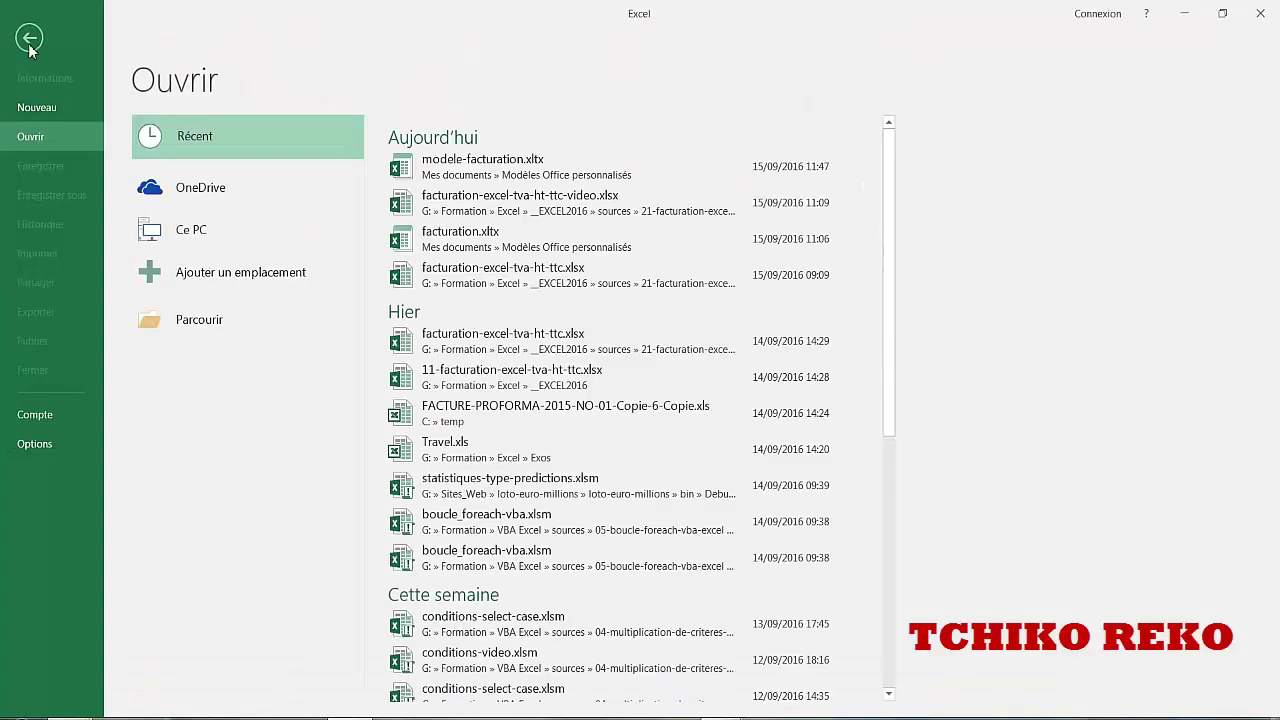
click(31, 109)
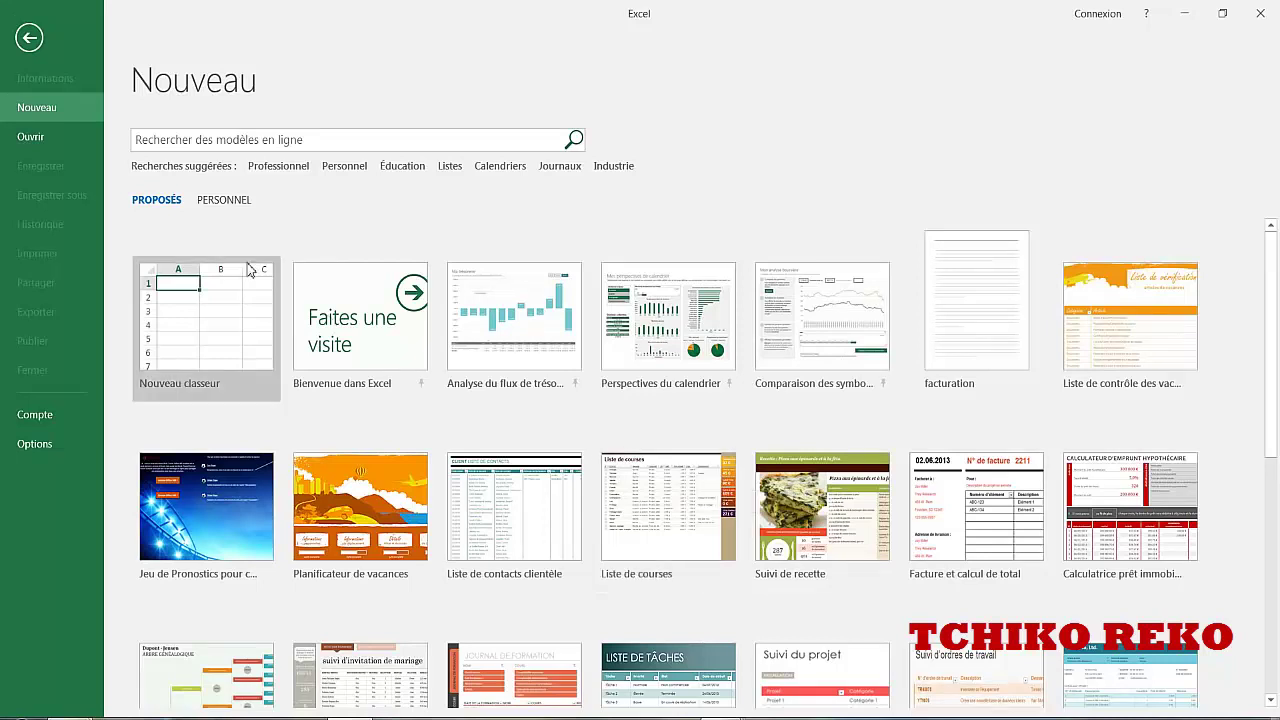
click(220, 203)
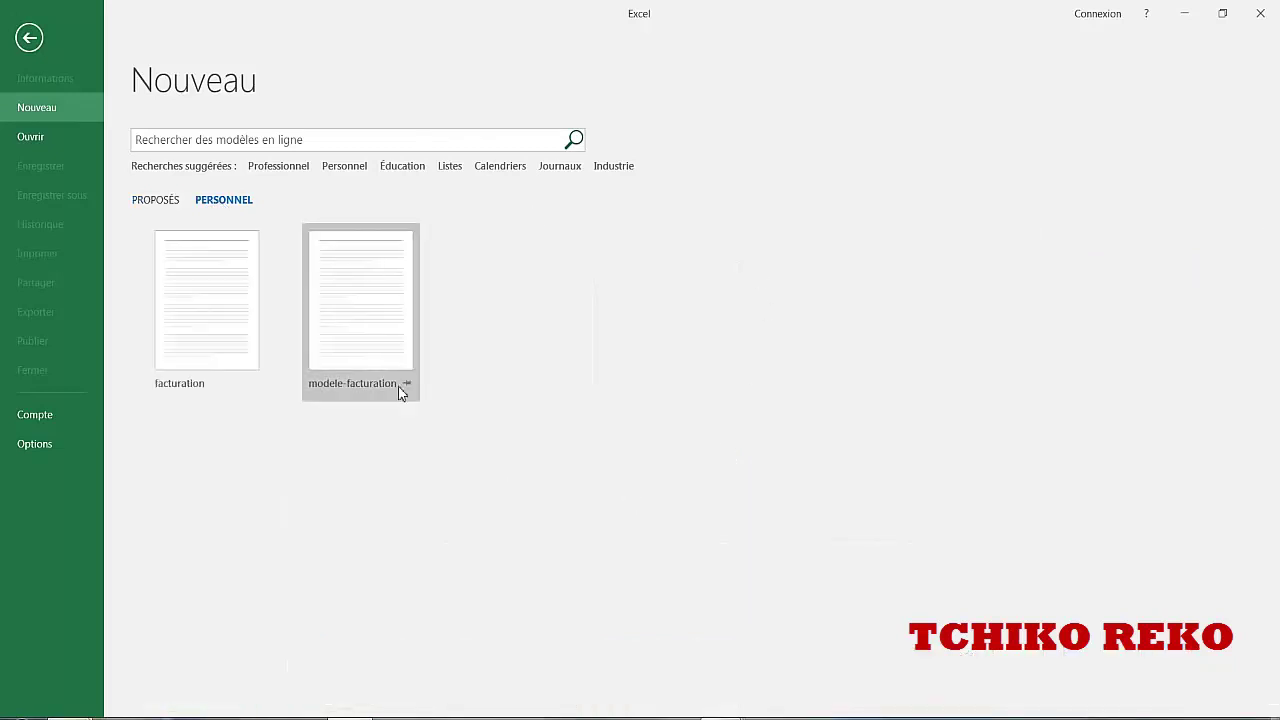
click(366, 316)
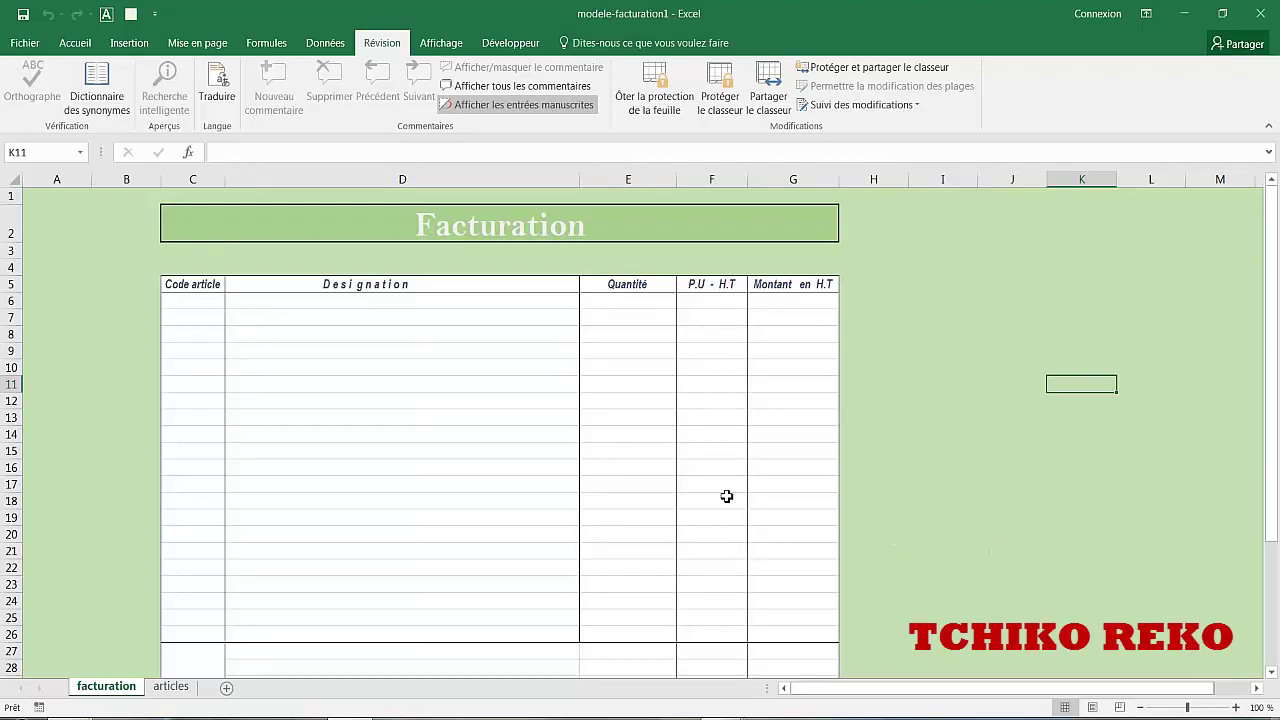
- Fill the first invoice line with article code b006 in C6 and quantity 2 in E6
click(203, 303)
click(231, 300)
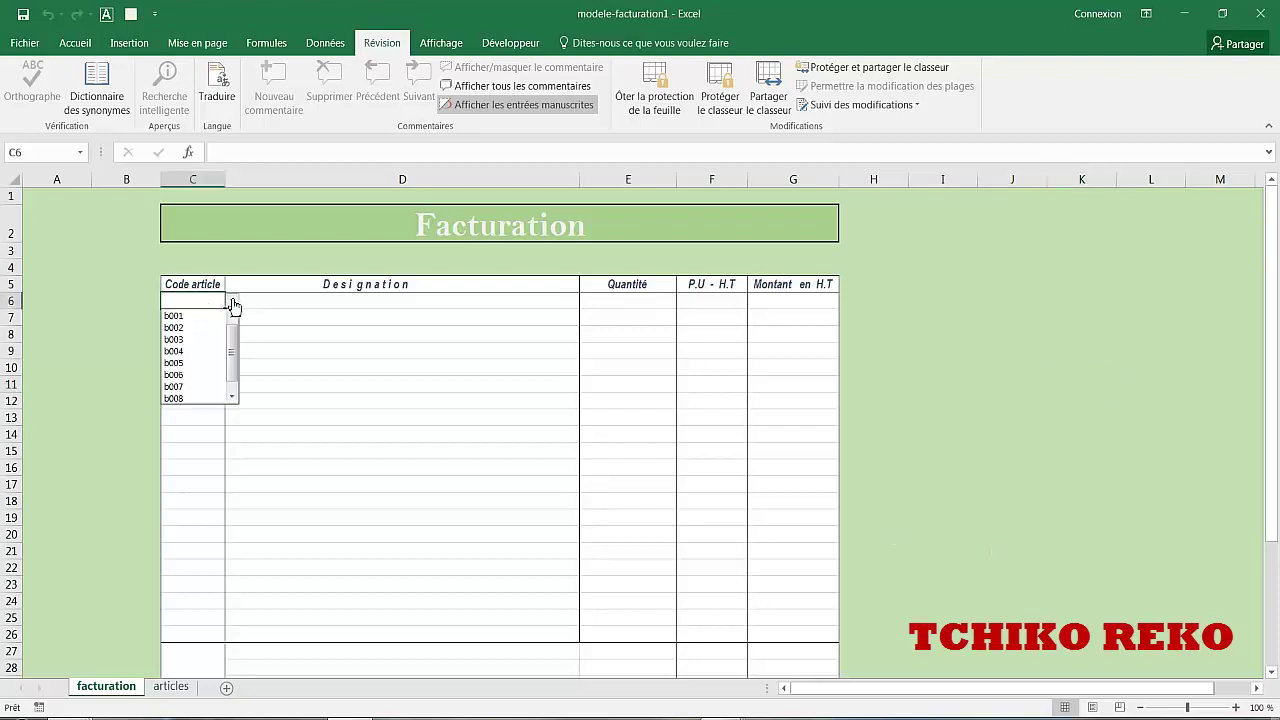
click(194, 375)
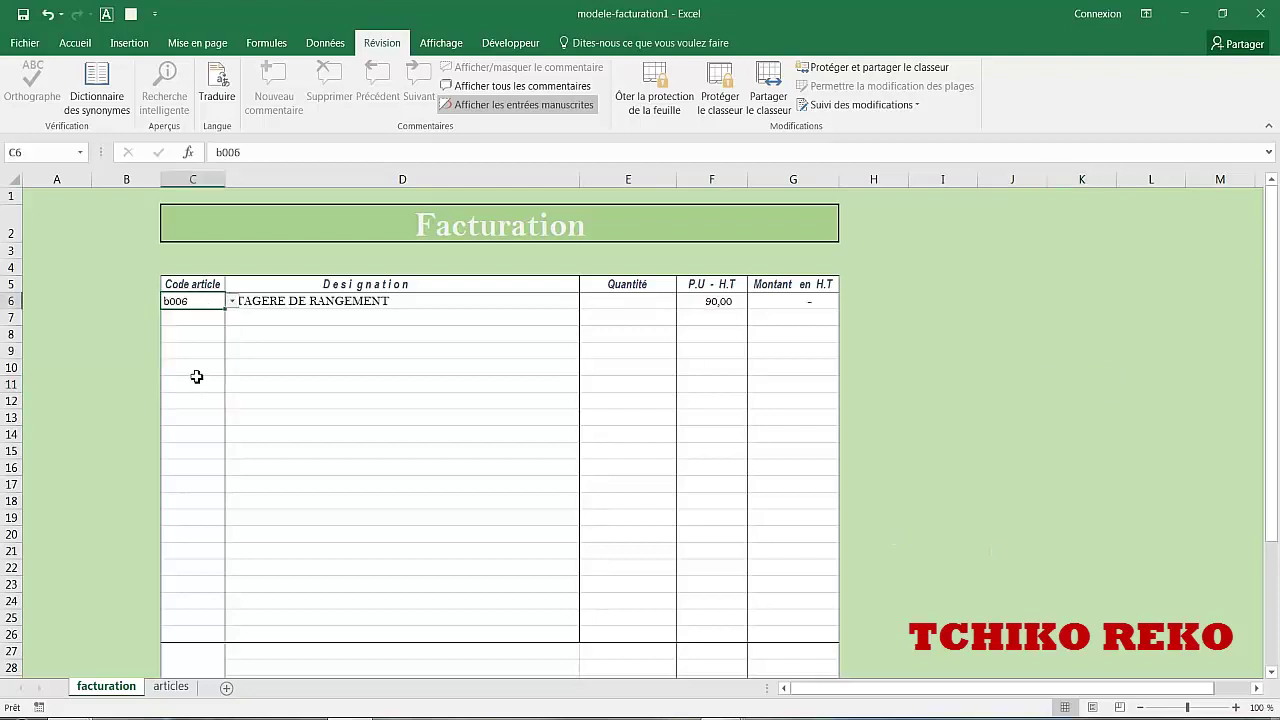
click(648, 302)
text(2)
key(Return)
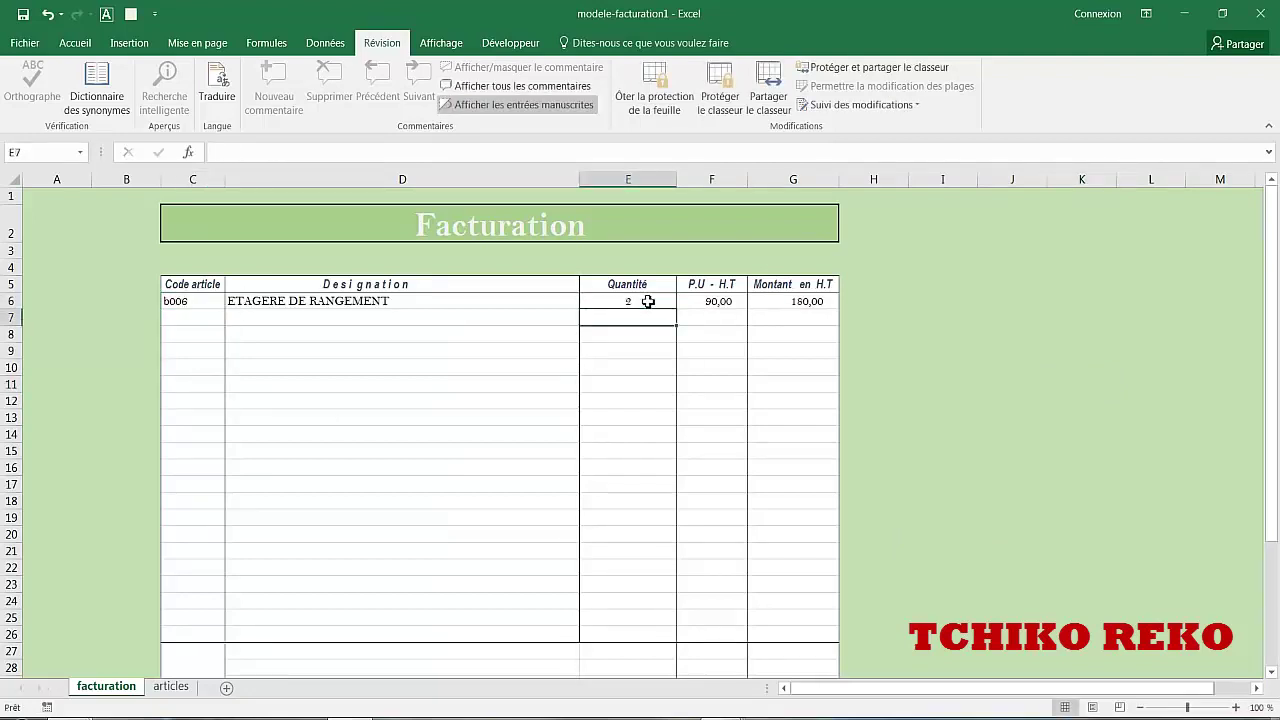
- Fill the second invoice line with article code b007 in C7 and quantity 5 in E7
click(193, 318)
click(230, 320)
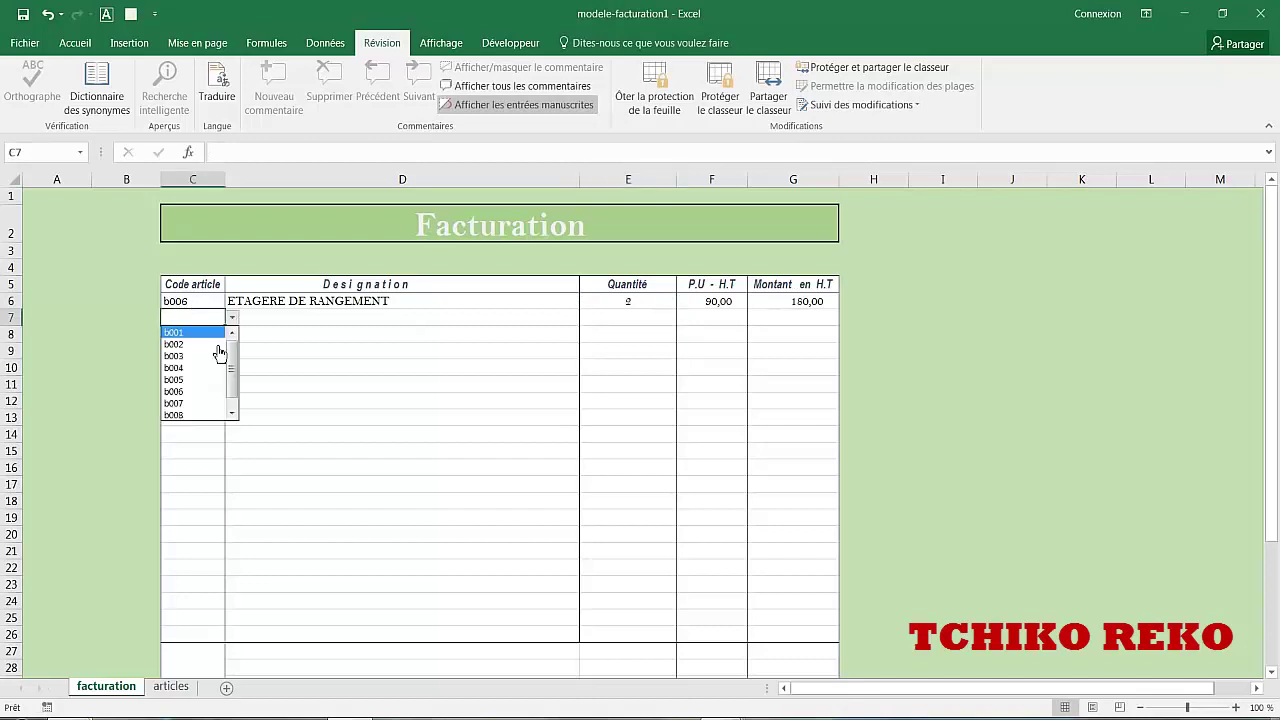
click(196, 406)
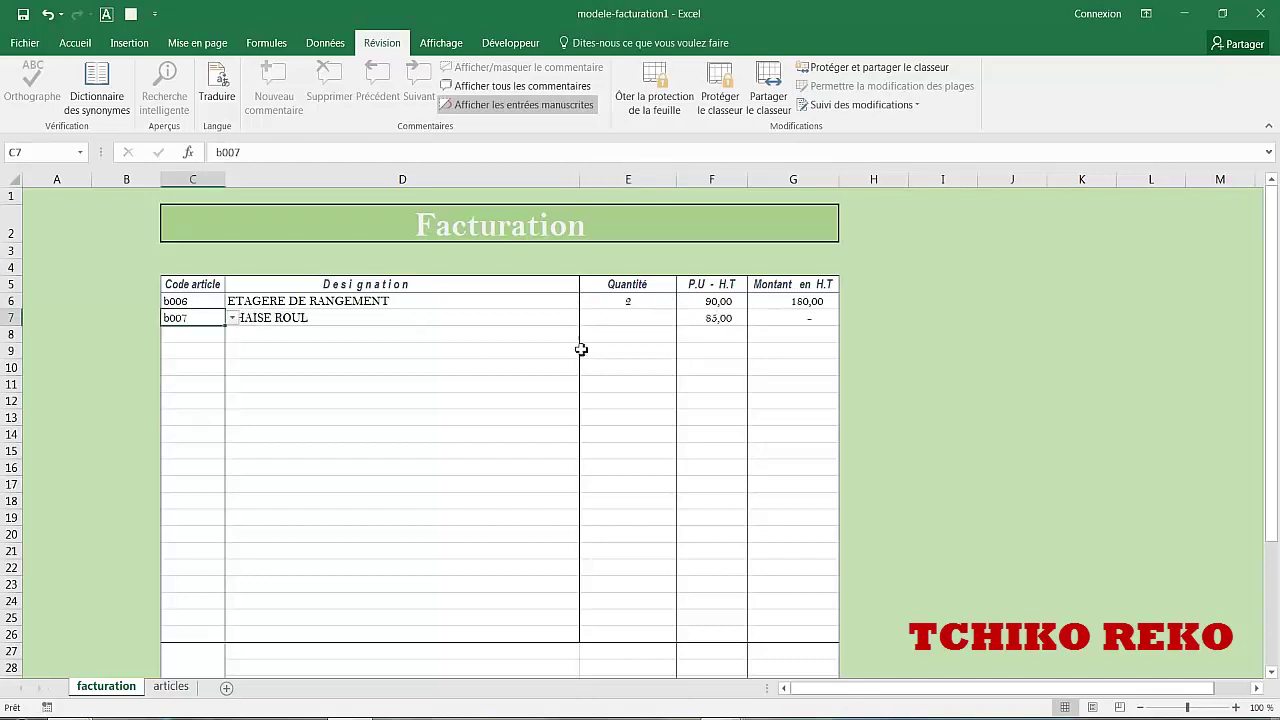
click(629, 316)
text(3)
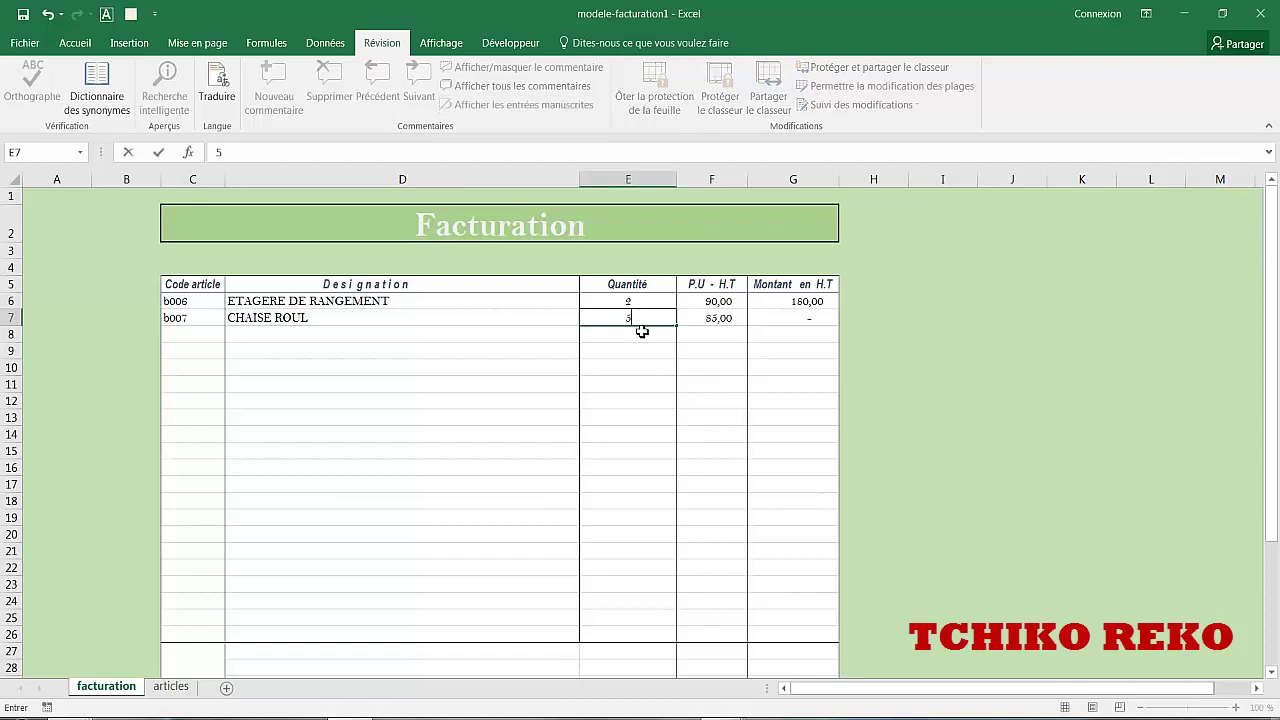
key(Return)
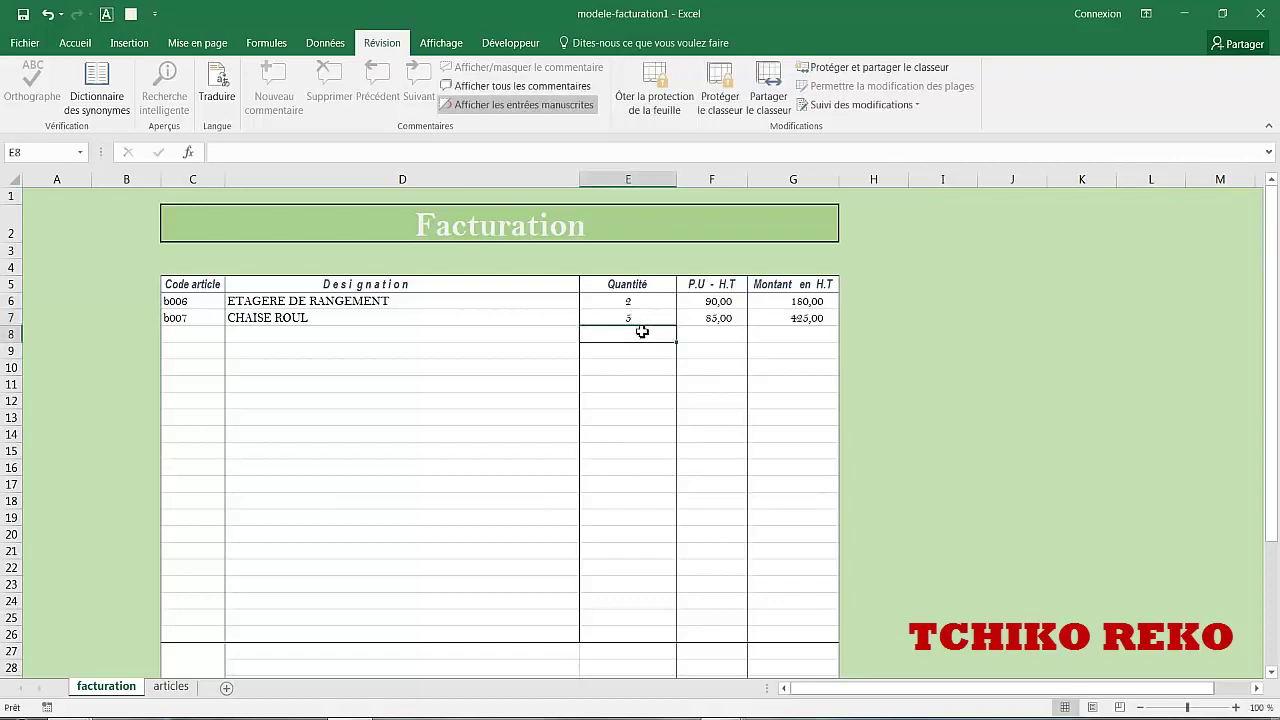